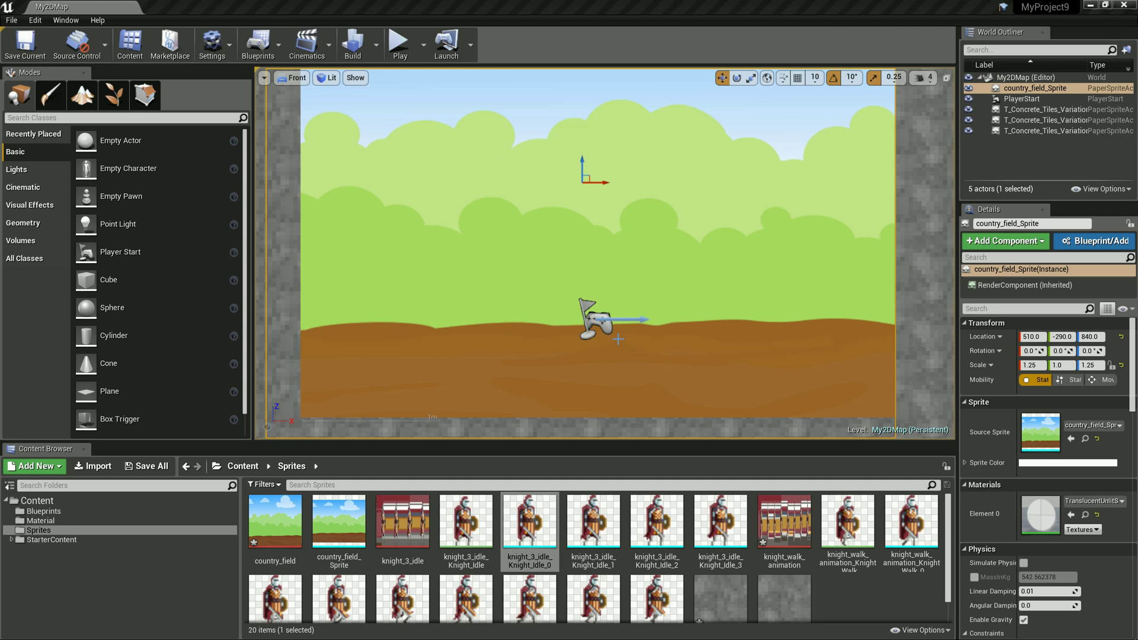
# - Run a quick test play of the level, then stop it and return to editing
pyautogui.click(398, 43)
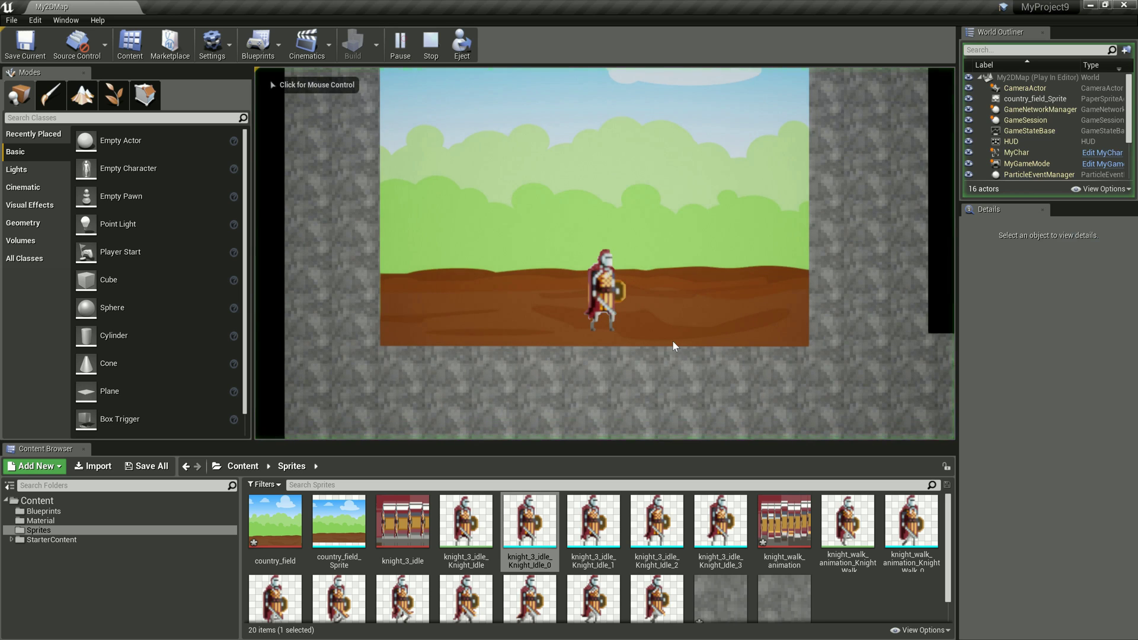
pyautogui.click(642, 375)
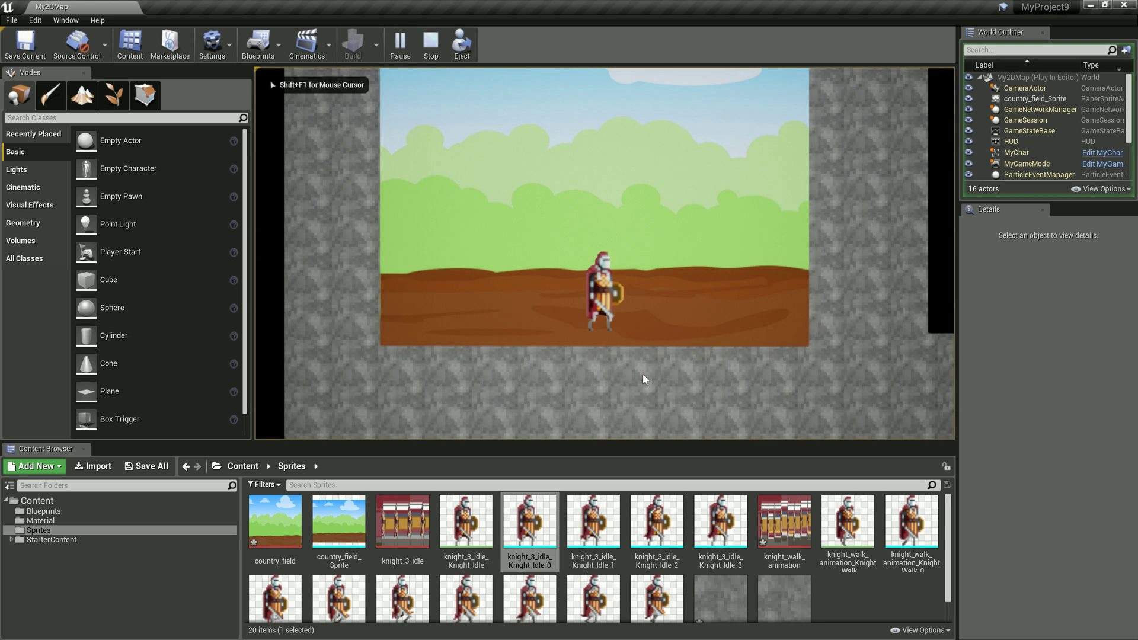
pyautogui.press('Escape')
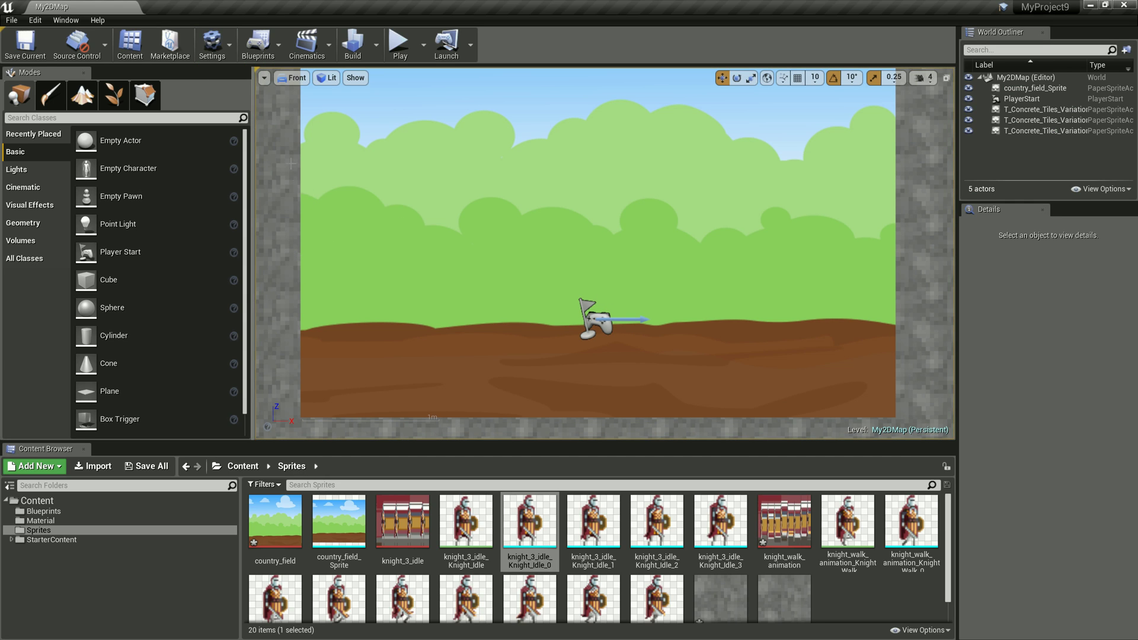
# - Glance at World Settings and close them, then open Project Settings from the Settings menu
pyautogui.click(212, 43)
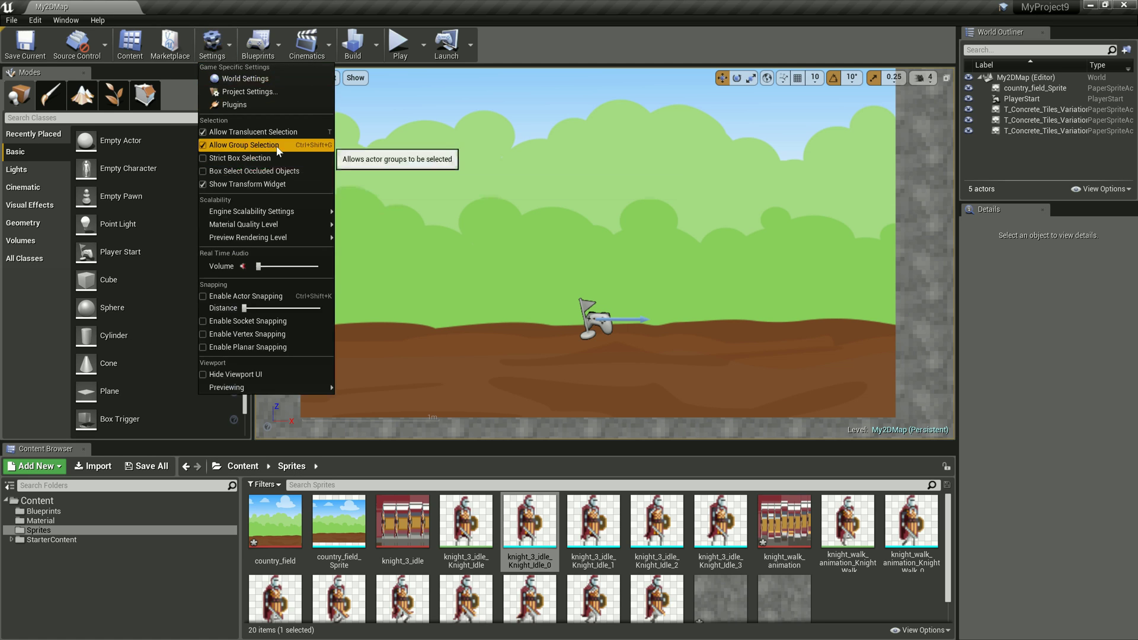
pyautogui.click(267, 83)
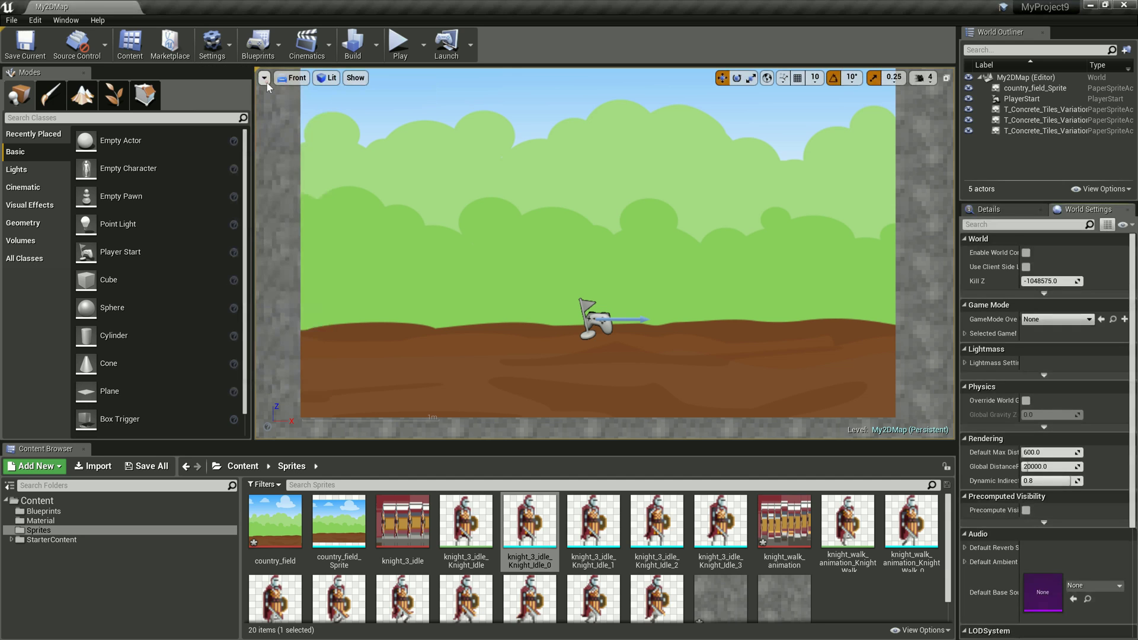
pyautogui.click(1129, 209)
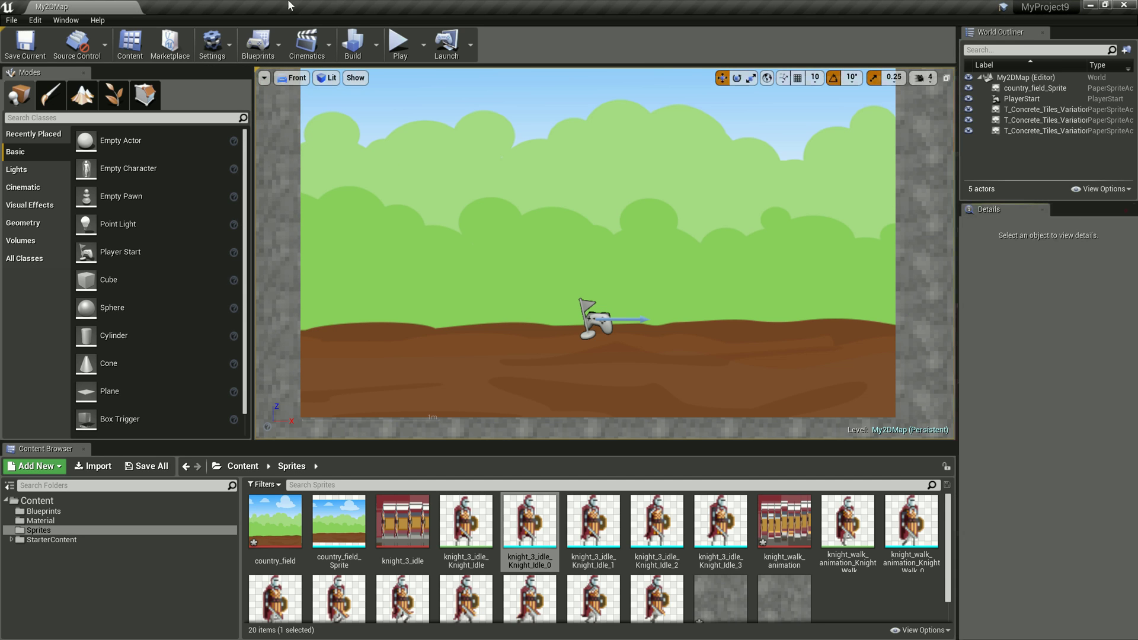
pyautogui.click(230, 45)
pyautogui.click(232, 91)
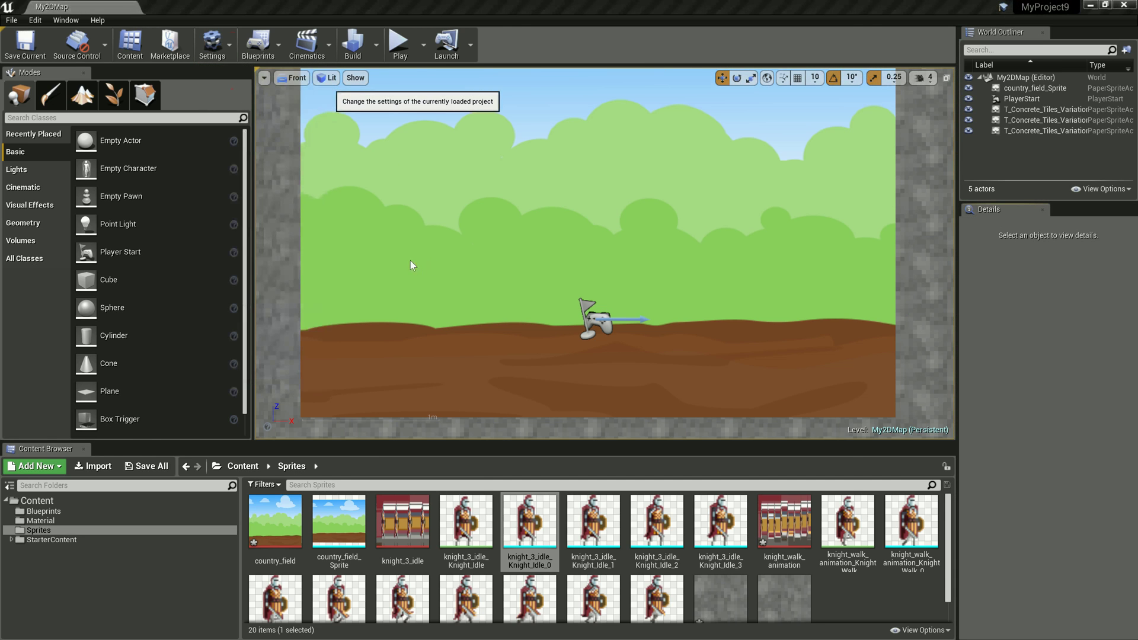
pyautogui.scroll(-5, 160, 368)
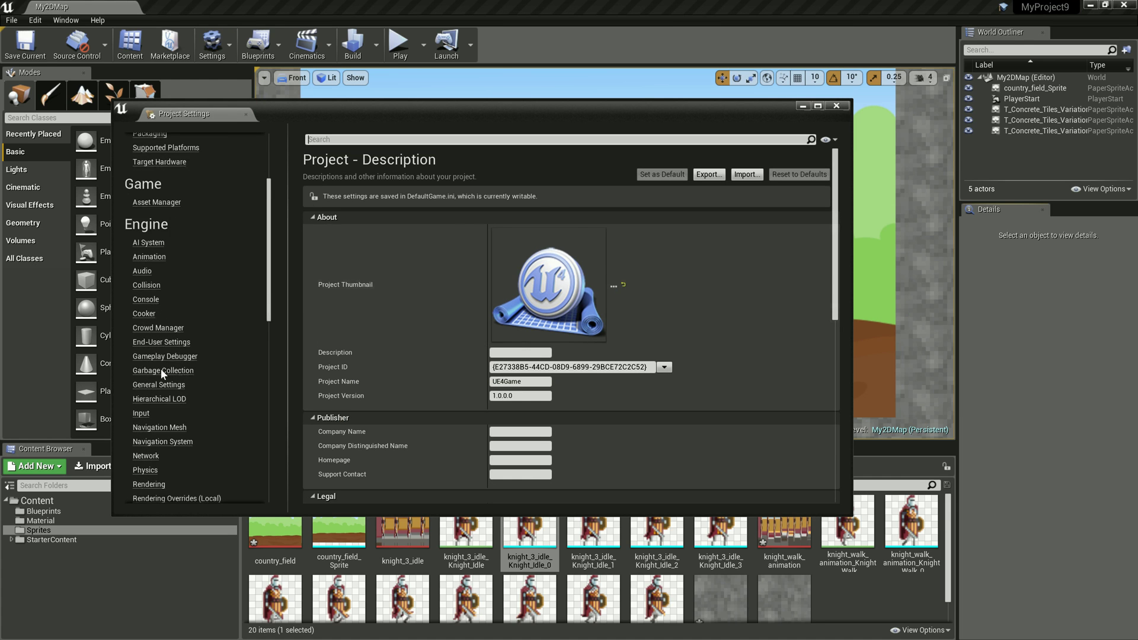
pyautogui.scroll(-4, 154, 372)
# - On the Input page, add a new action mapping named Jump and a new axis mapping
pyautogui.click(149, 356)
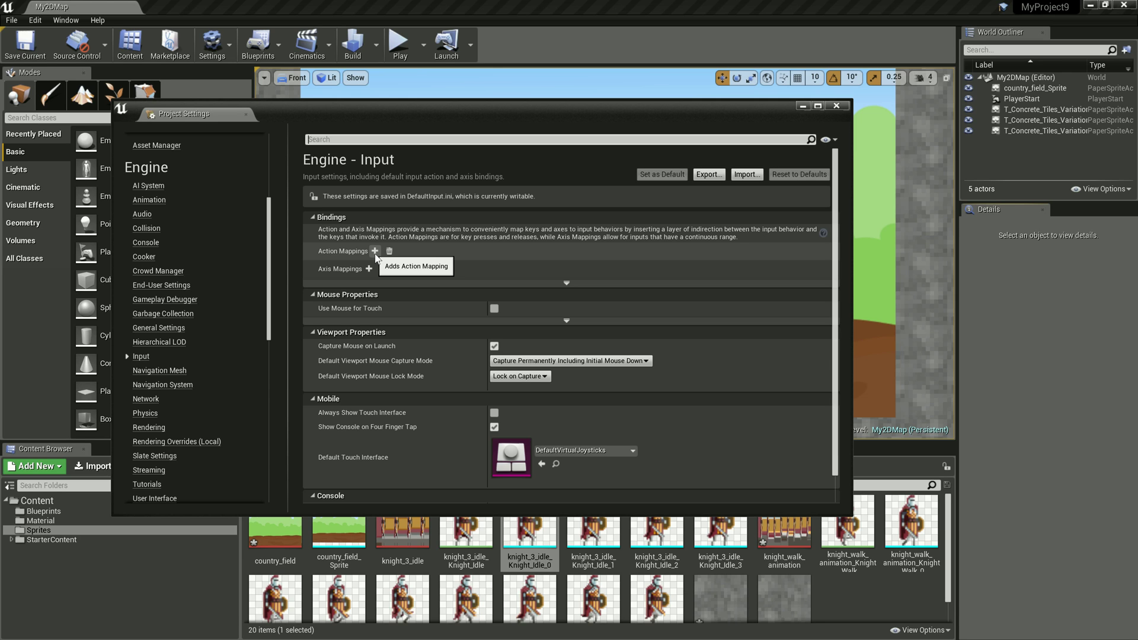
pyautogui.click(375, 251)
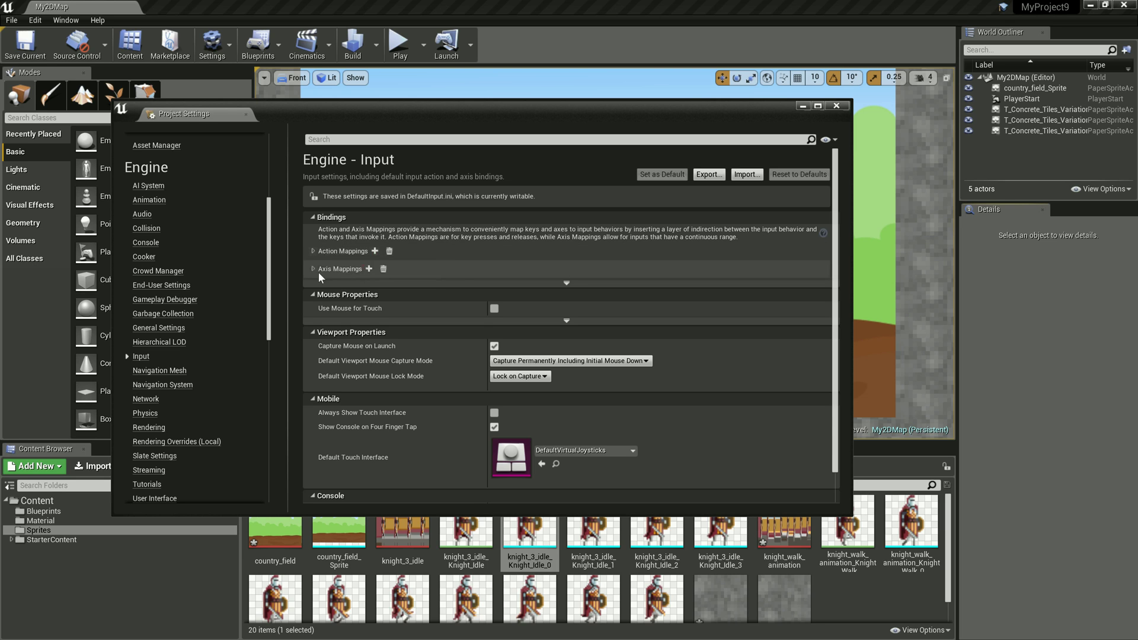
pyautogui.click(313, 268)
pyautogui.click(313, 251)
pyautogui.click(388, 268)
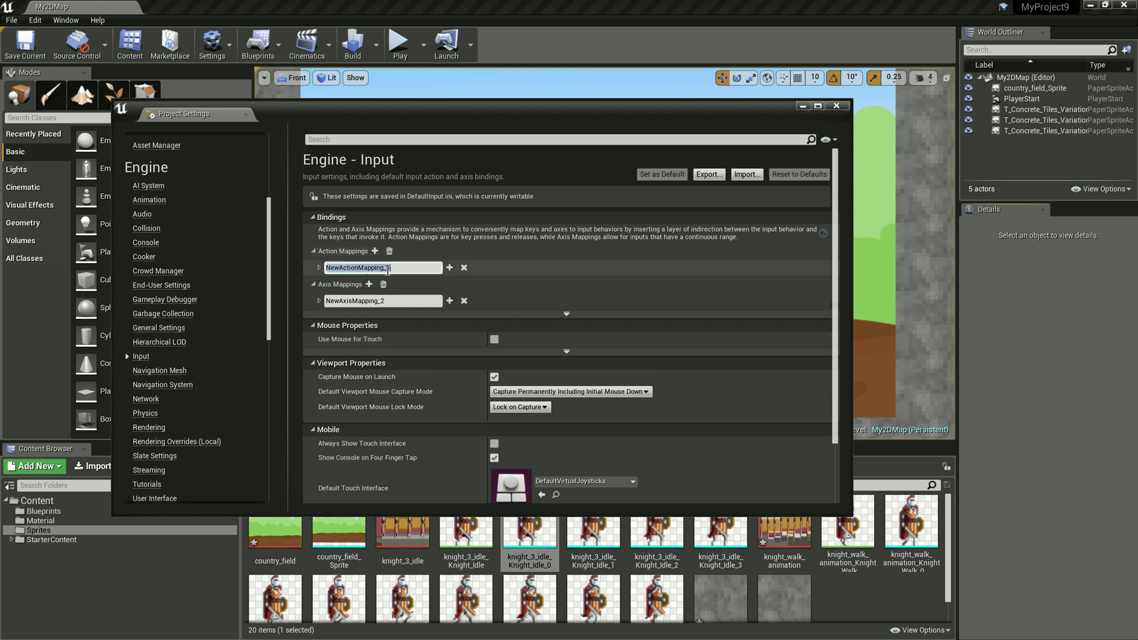
pyautogui.write('Jump')
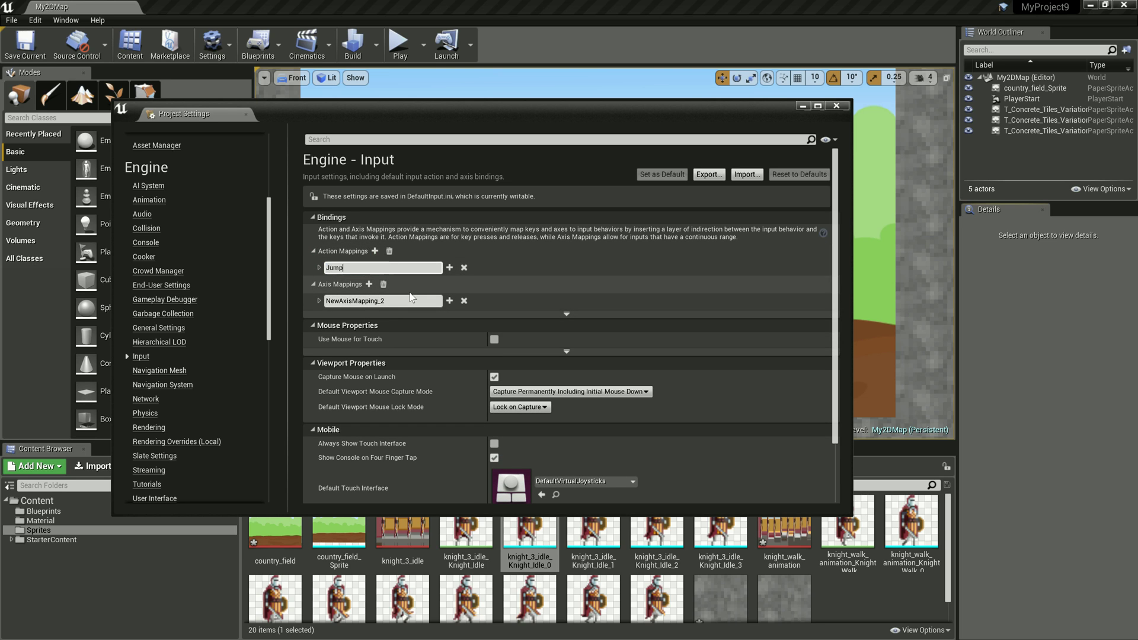
pyautogui.press('Return')
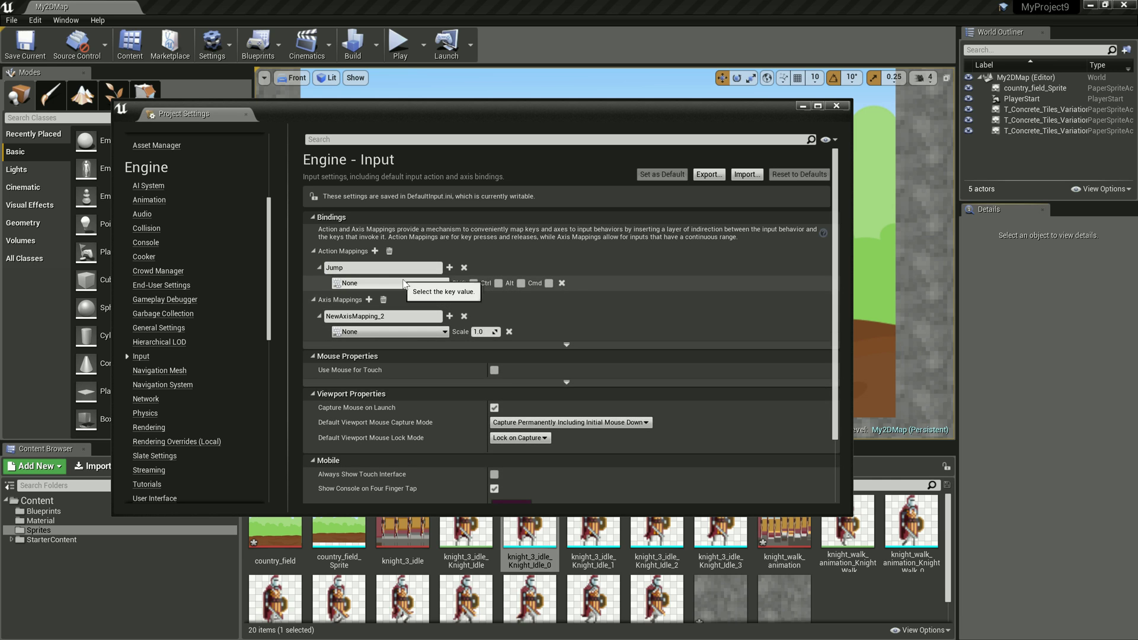
# - Bind the Jump action to the W key and add a second key slot
pyautogui.click(403, 283)
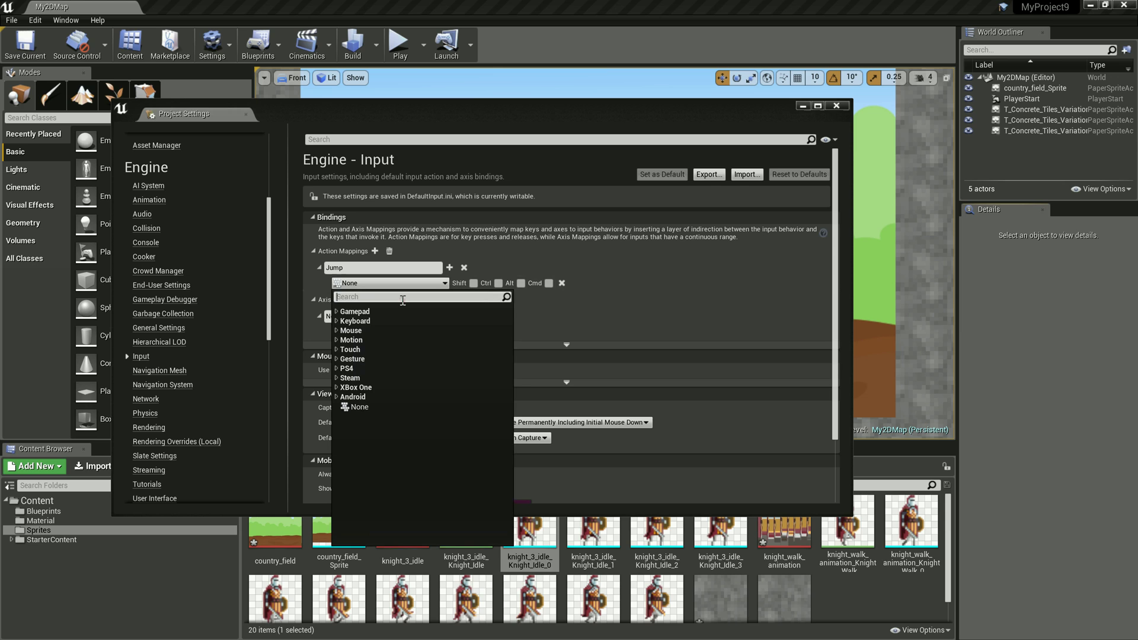
pyautogui.write('w')
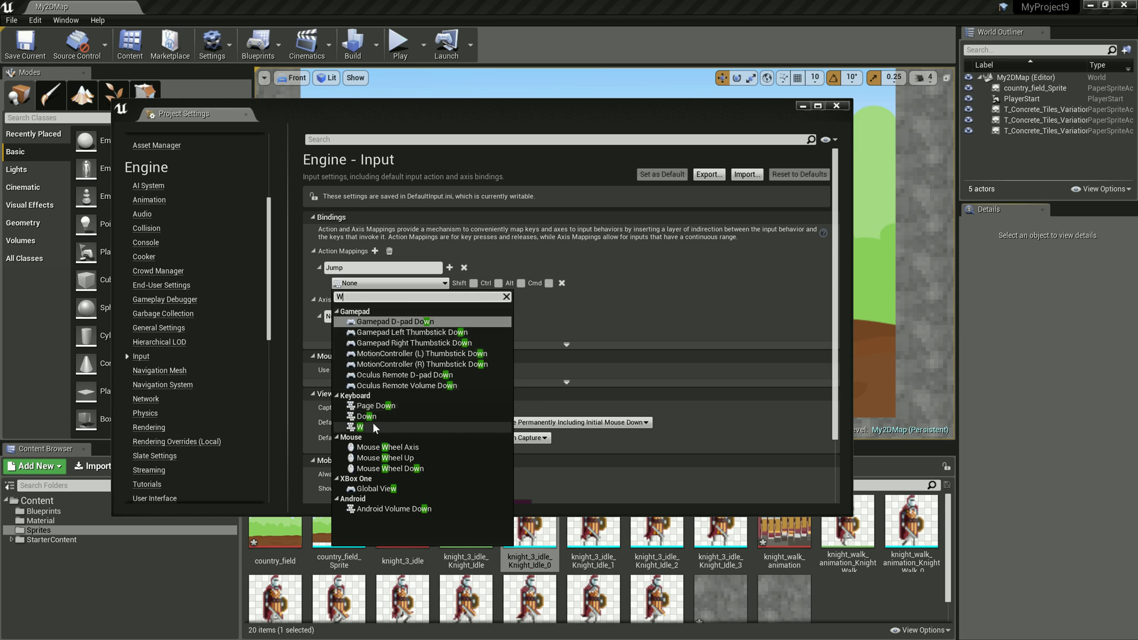
pyautogui.click(391, 428)
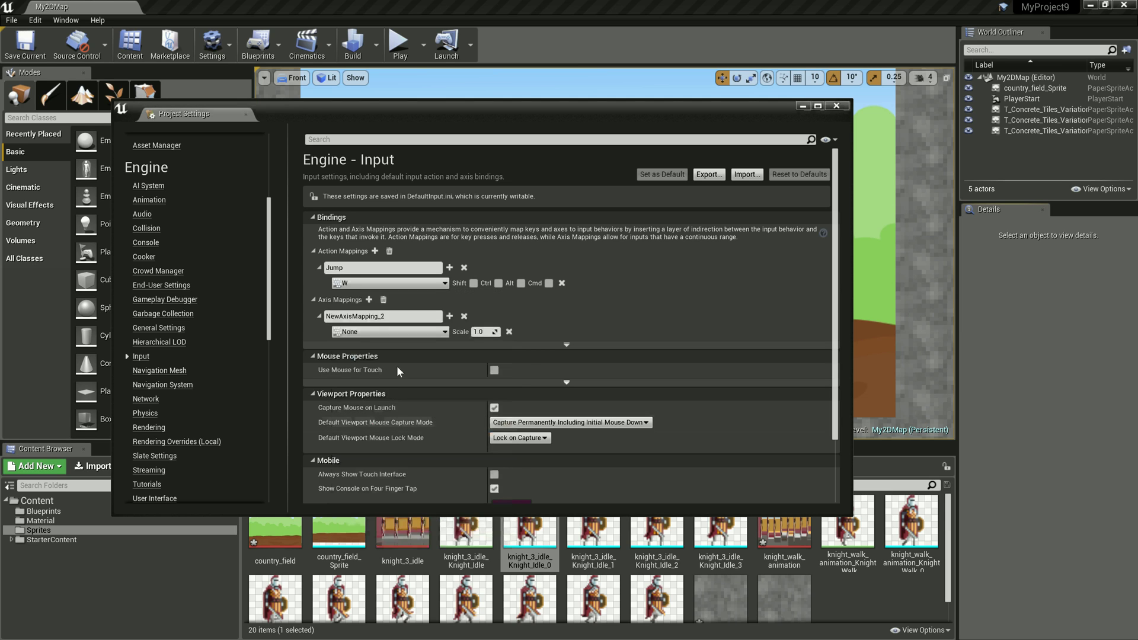
pyautogui.click(449, 267)
# - Bind Jump's second key to Space Bar and rename the axis mapping to MoveRight
pyautogui.click(394, 299)
pyautogui.write('Space')
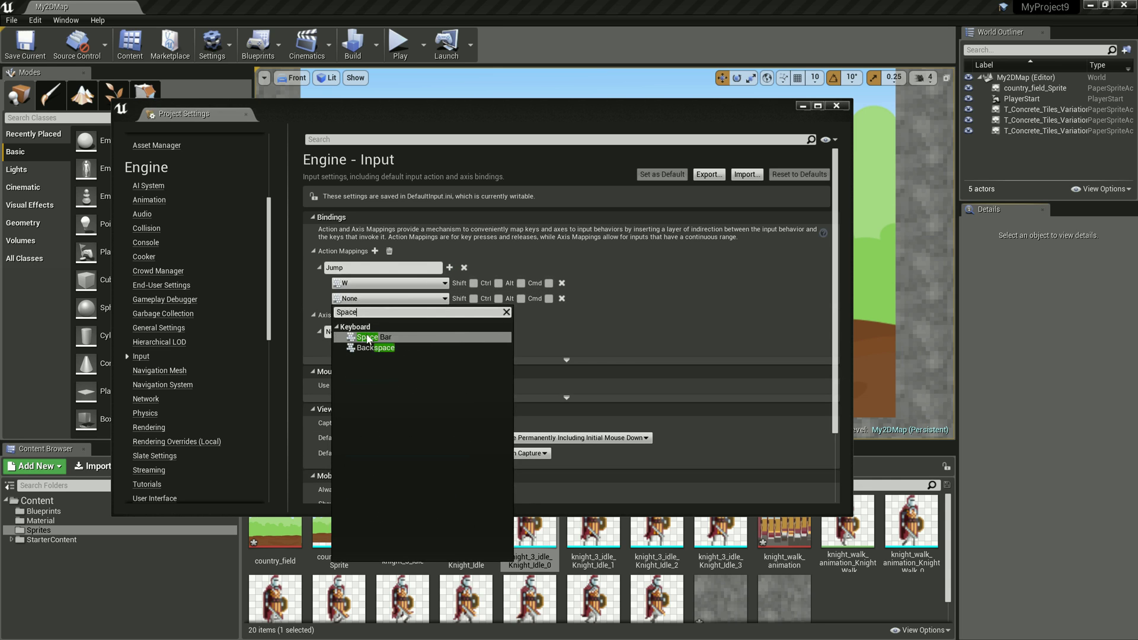
pyautogui.click(367, 336)
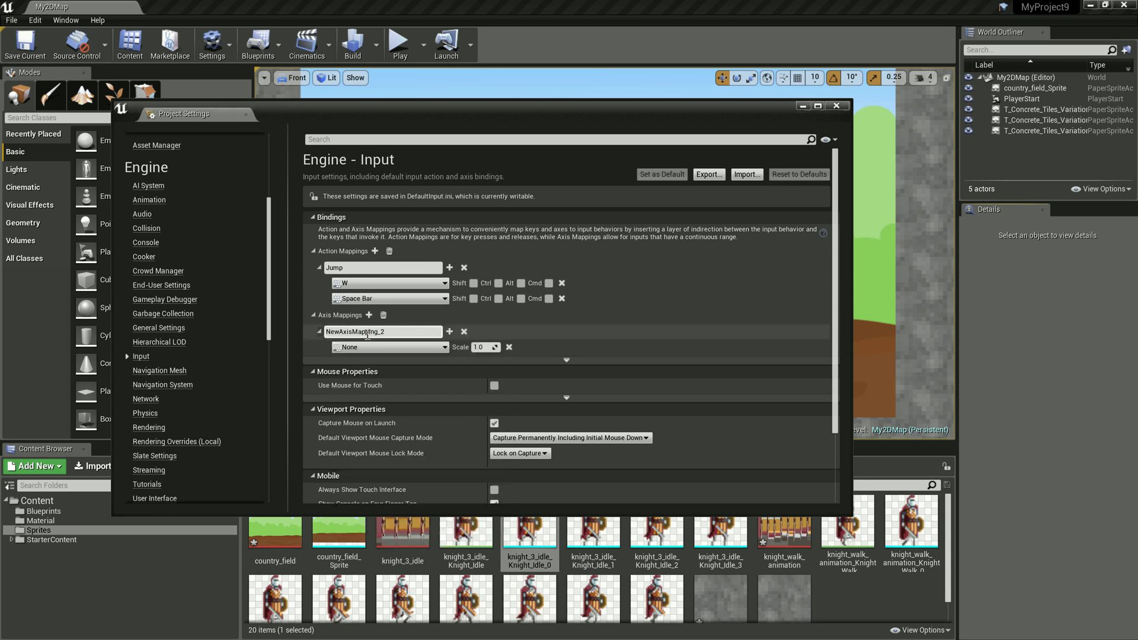
pyautogui.click(368, 334)
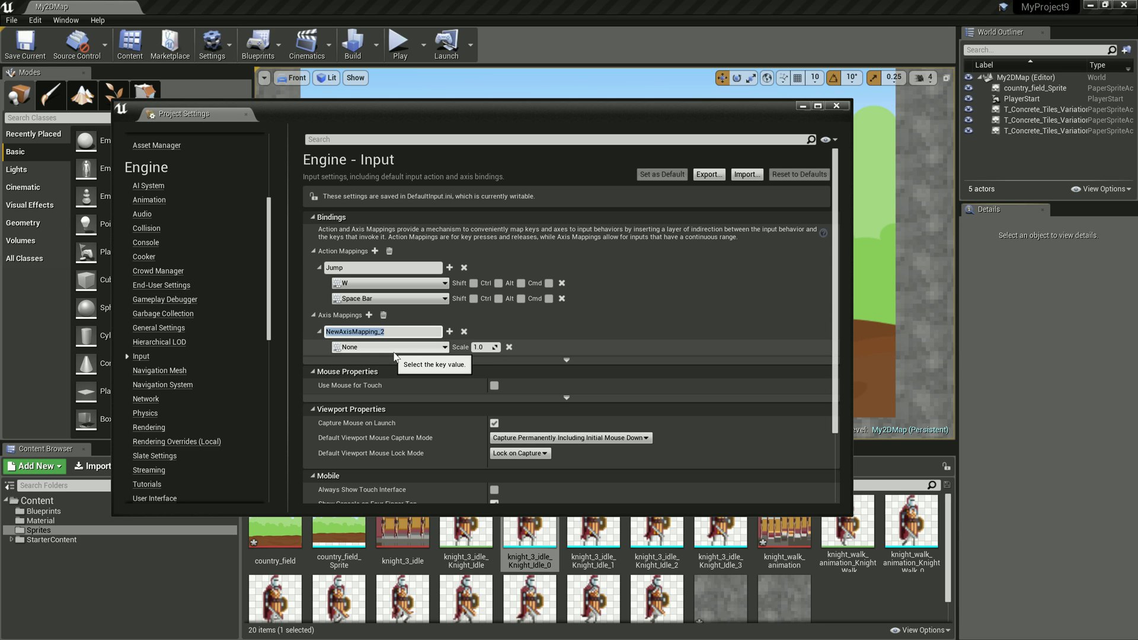
pyautogui.write('Move')
pyautogui.write('Right')
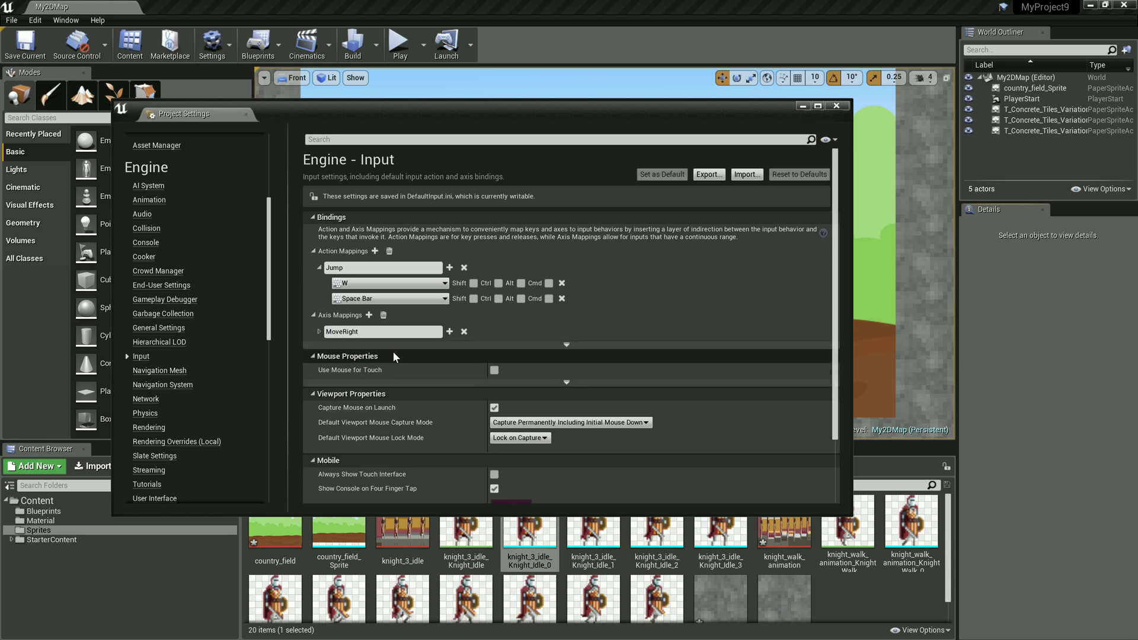
# - Search MoveRight's key list for D and browse through the results
pyautogui.click(358, 347)
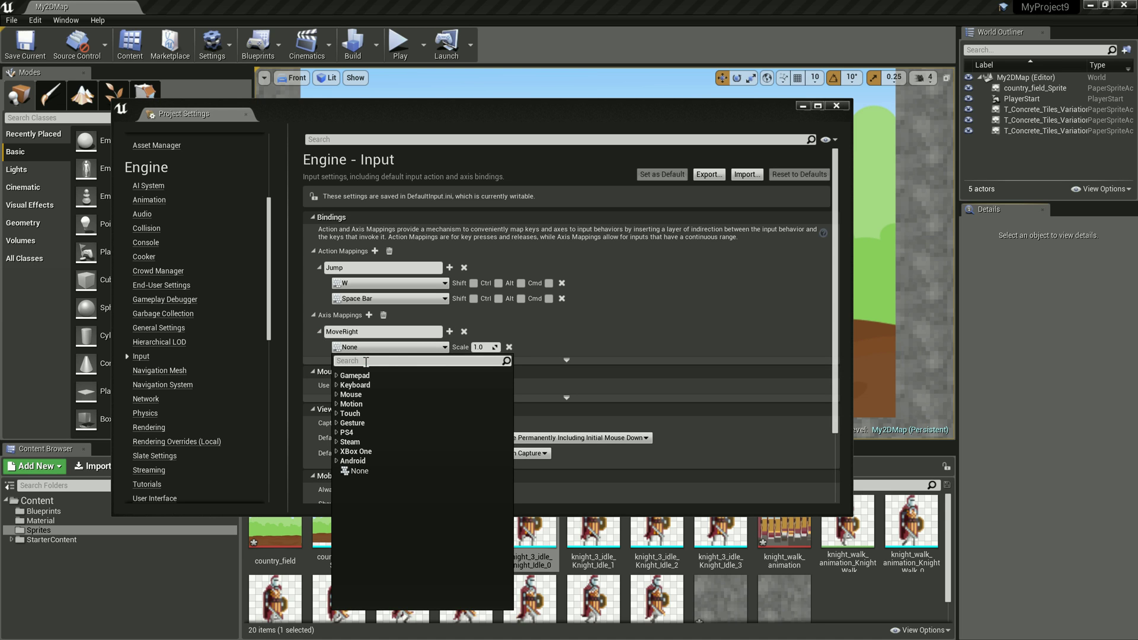
pyautogui.write('D')
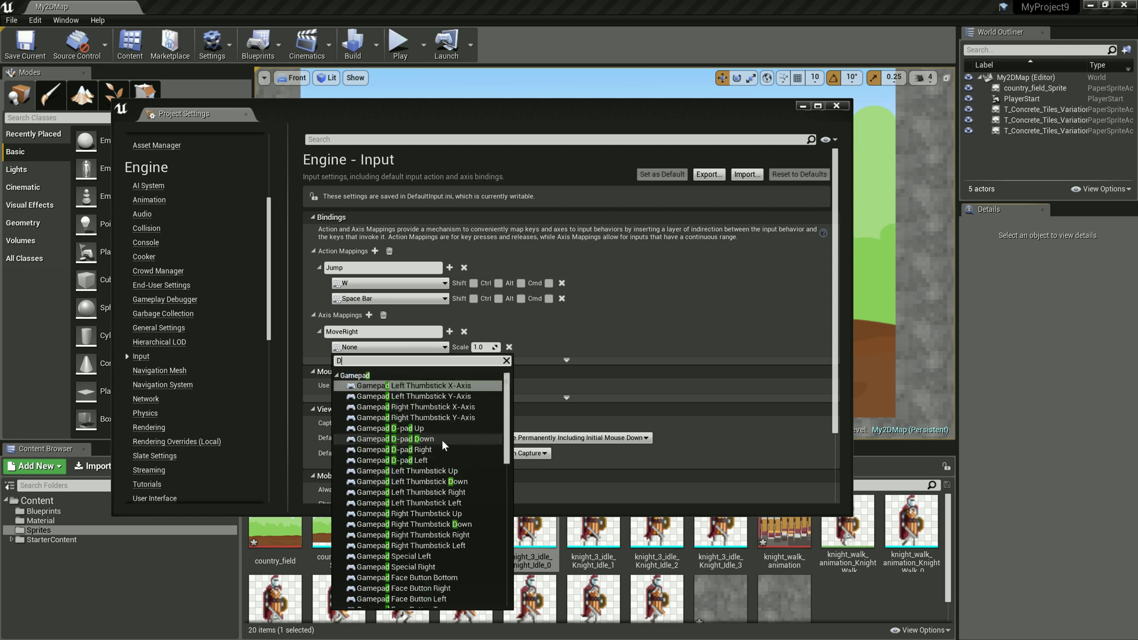
pyautogui.scroll(-2, 434, 417)
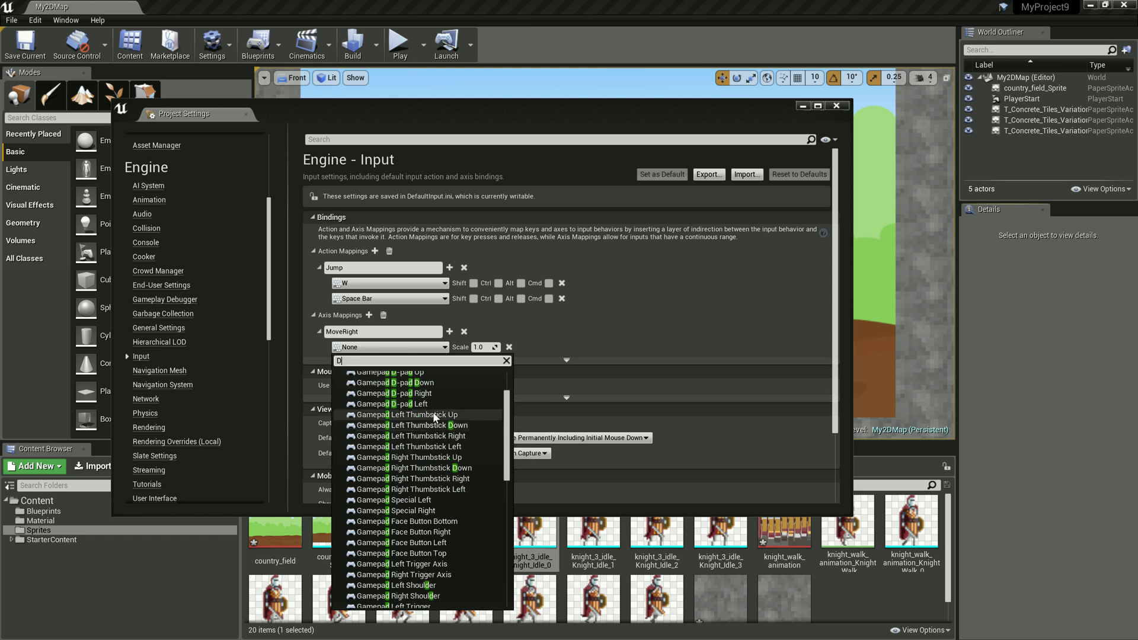
pyautogui.scroll(-3, 434, 416)
pyautogui.scroll(-3, 433, 418)
pyautogui.scroll(-3, 432, 421)
pyautogui.scroll(-3, 431, 428)
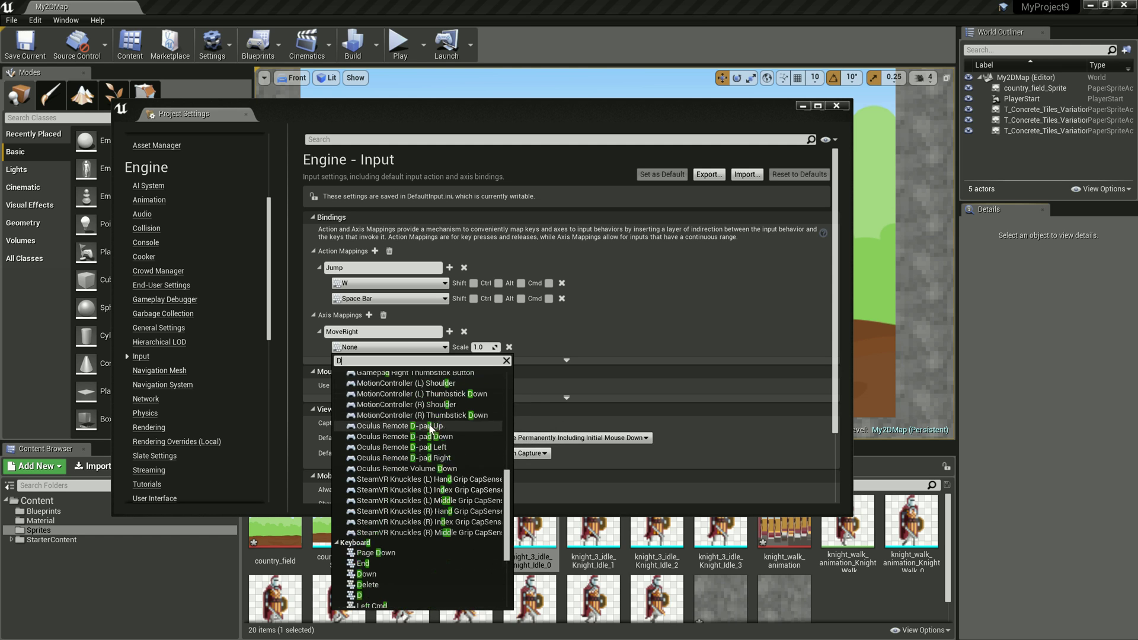
pyautogui.scroll(2, 434, 417)
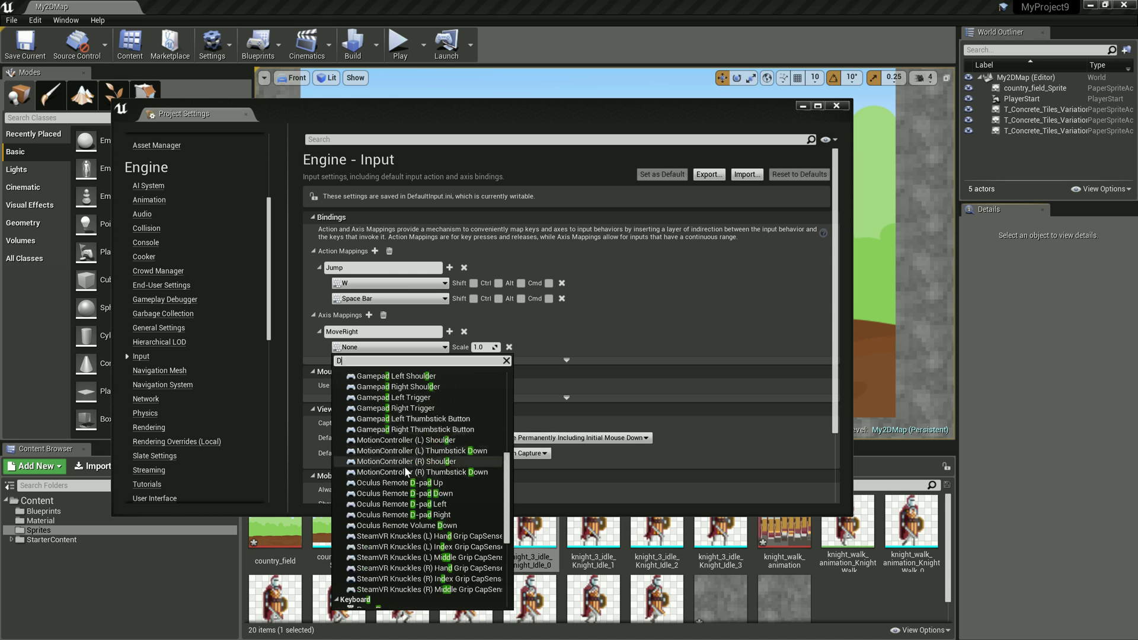
pyautogui.scroll(-3, 404, 466)
pyautogui.scroll(-3, 397, 457)
pyautogui.scroll(-2, 415, 451)
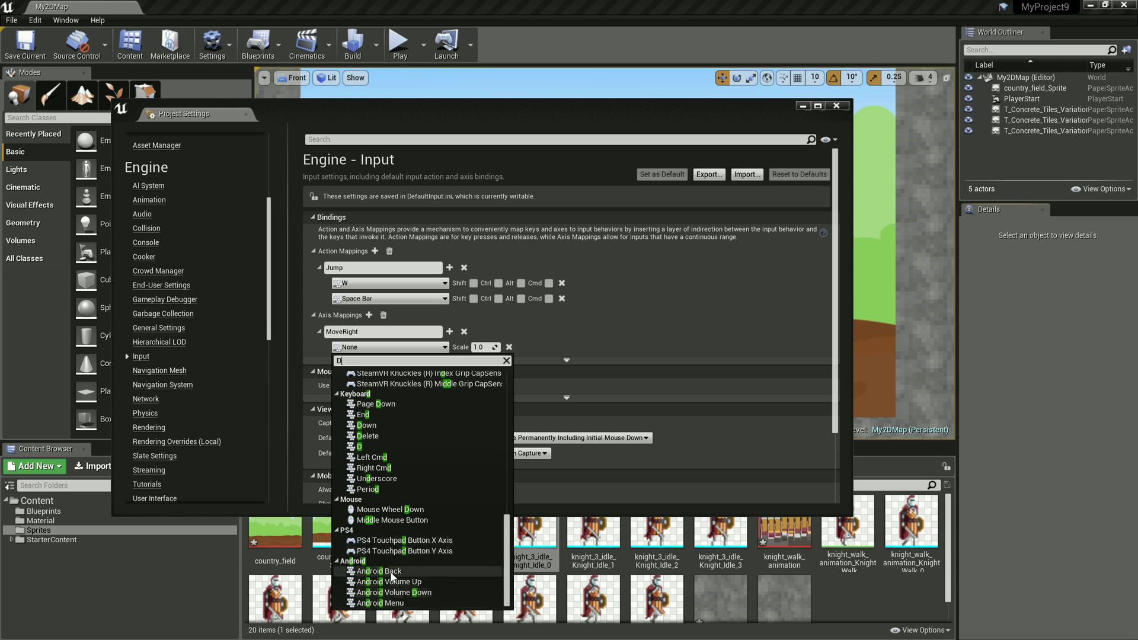
# - Dismiss the key list and the device launch options, then reopen MoveRight's key list
pyautogui.click(470, 44)
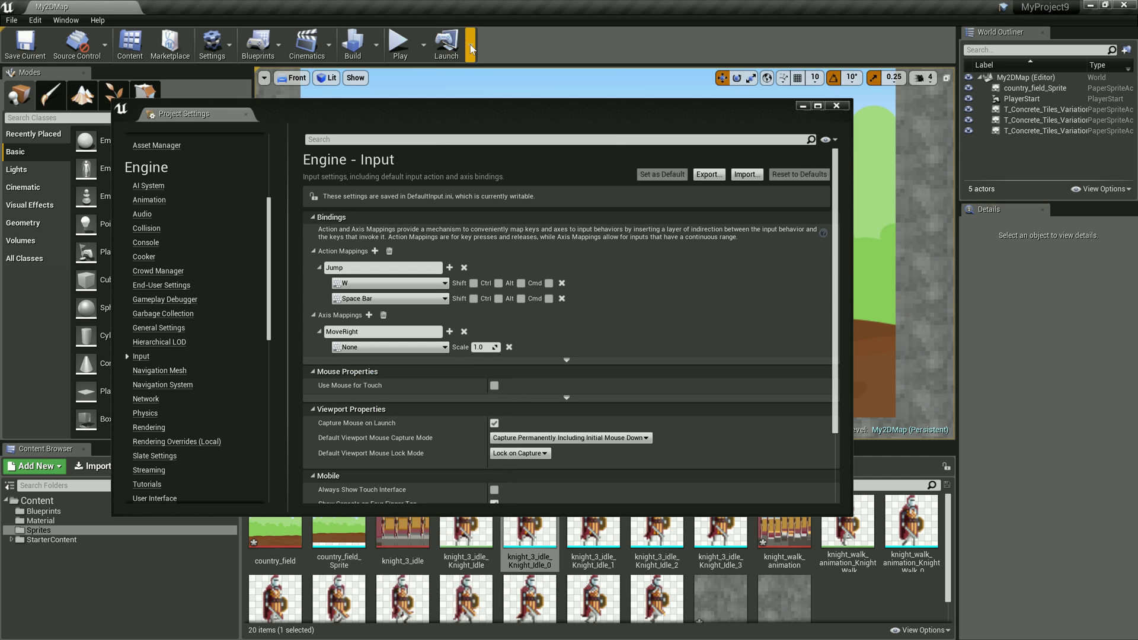
pyautogui.click(470, 44)
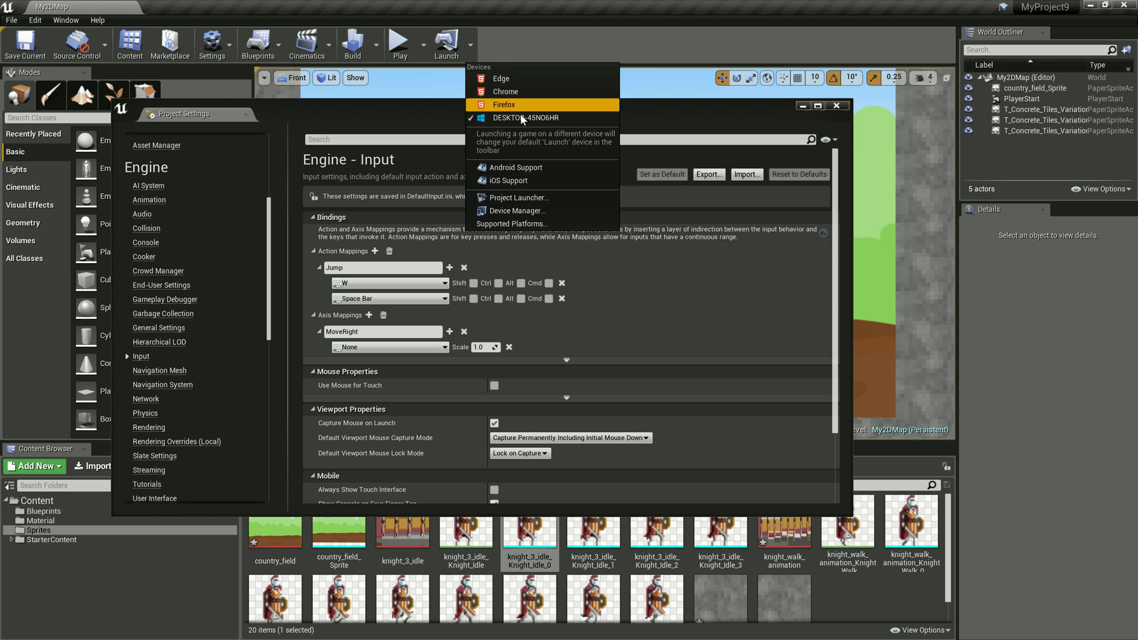
pyautogui.click(470, 49)
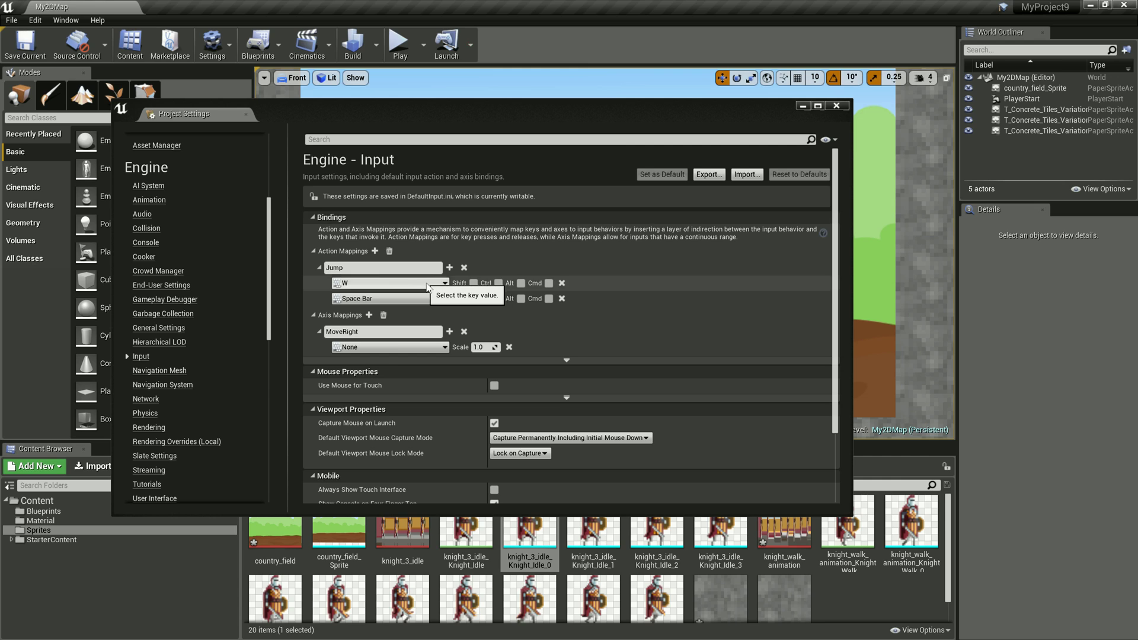
pyautogui.click(372, 348)
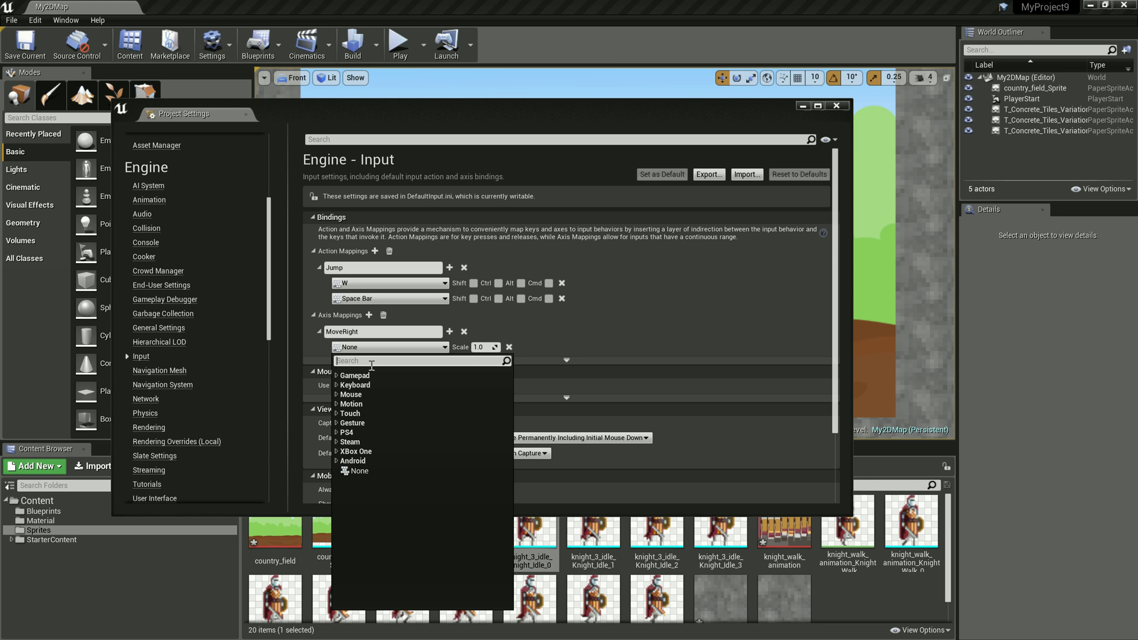
# - Assign D as the MoveRight axis key
pyautogui.write('W')
pyautogui.press('BackSpace')
pyautogui.write('D')
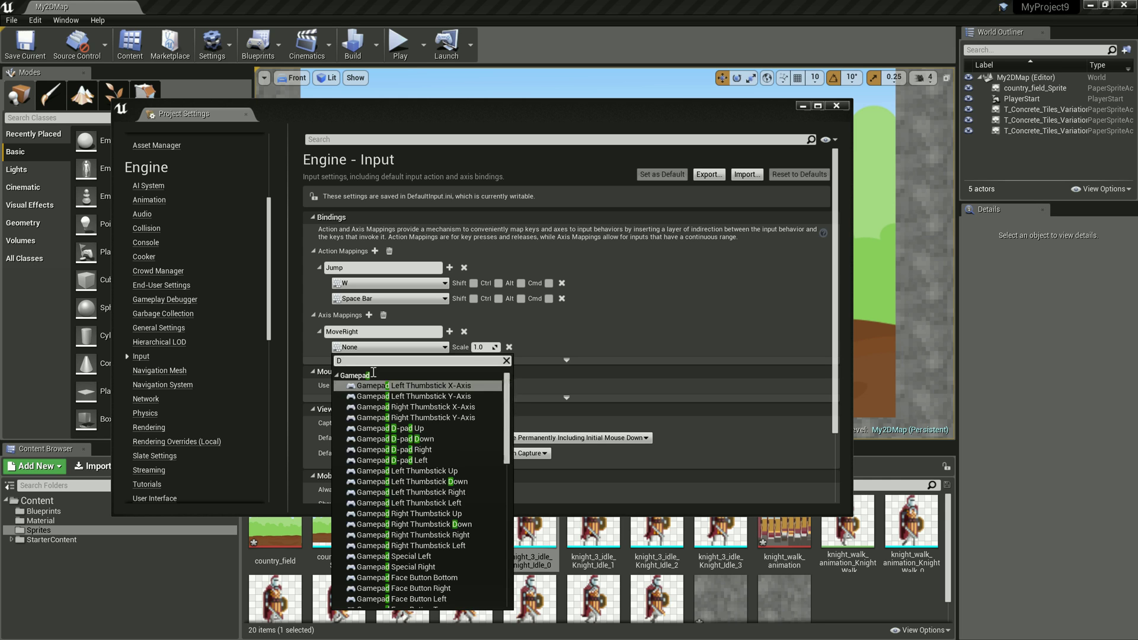
pyautogui.scroll(-15, 386, 461)
pyautogui.click(360, 446)
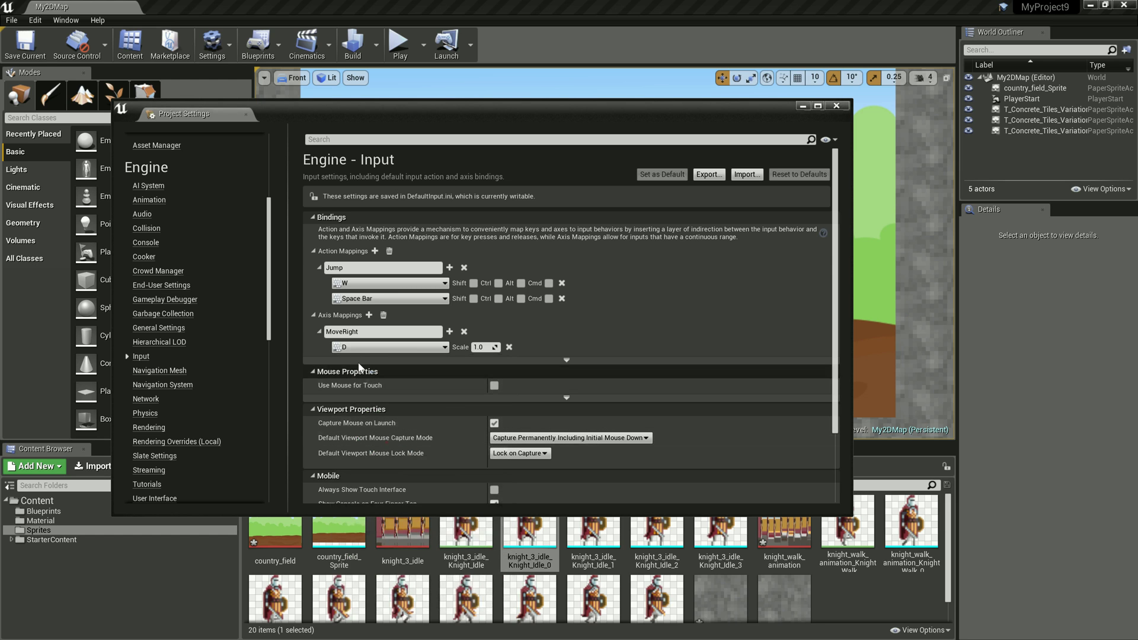
# - Add a second MoveRight key row bound to A
pyautogui.click(450, 332)
pyautogui.click(388, 362)
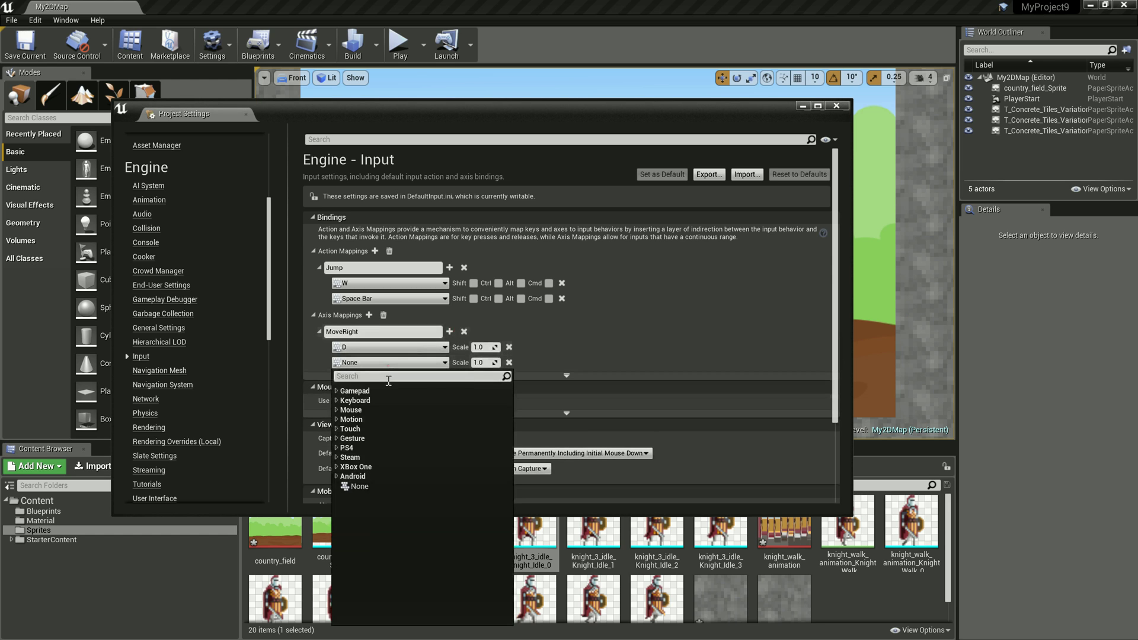
pyautogui.write('A')
pyautogui.scroll(-5, 382, 450)
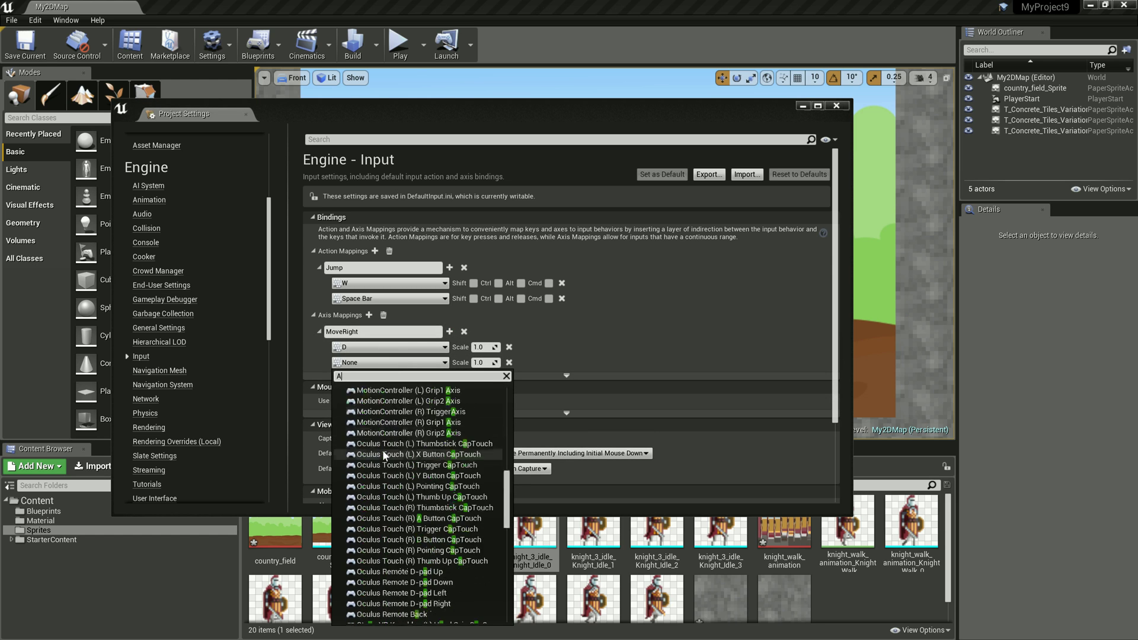
pyautogui.scroll(-5, 382, 450)
pyautogui.scroll(-5, 397, 515)
pyautogui.click(385, 590)
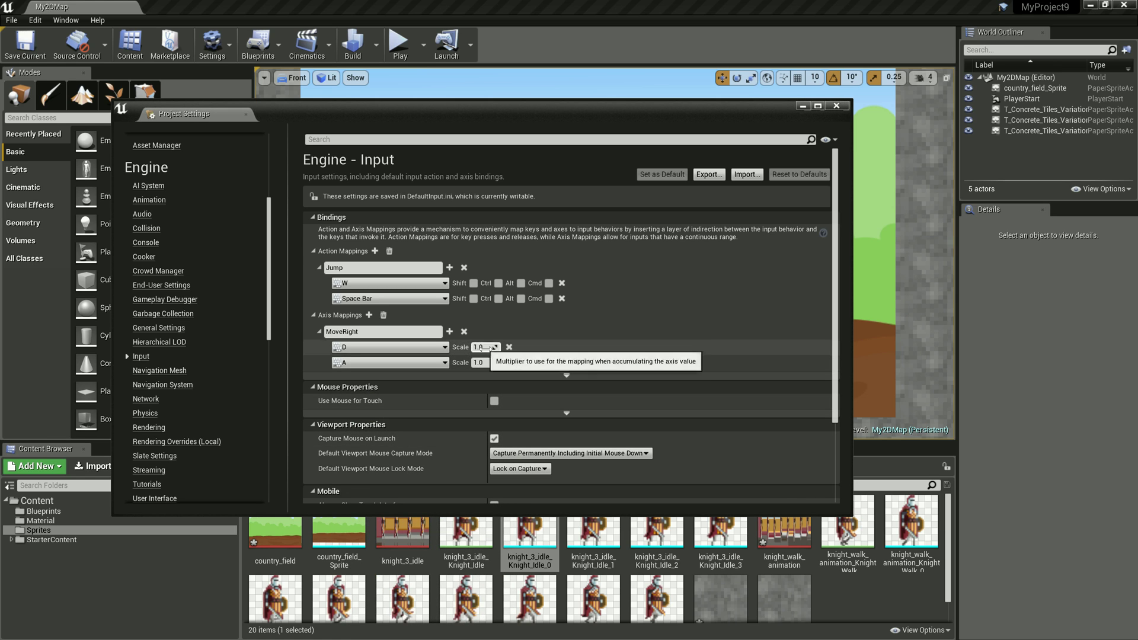
# - Set the A mapping's scale to -1.0, close Project Settings, and show the Blueprints folder
pyautogui.click(480, 362)
pyautogui.write('-1')
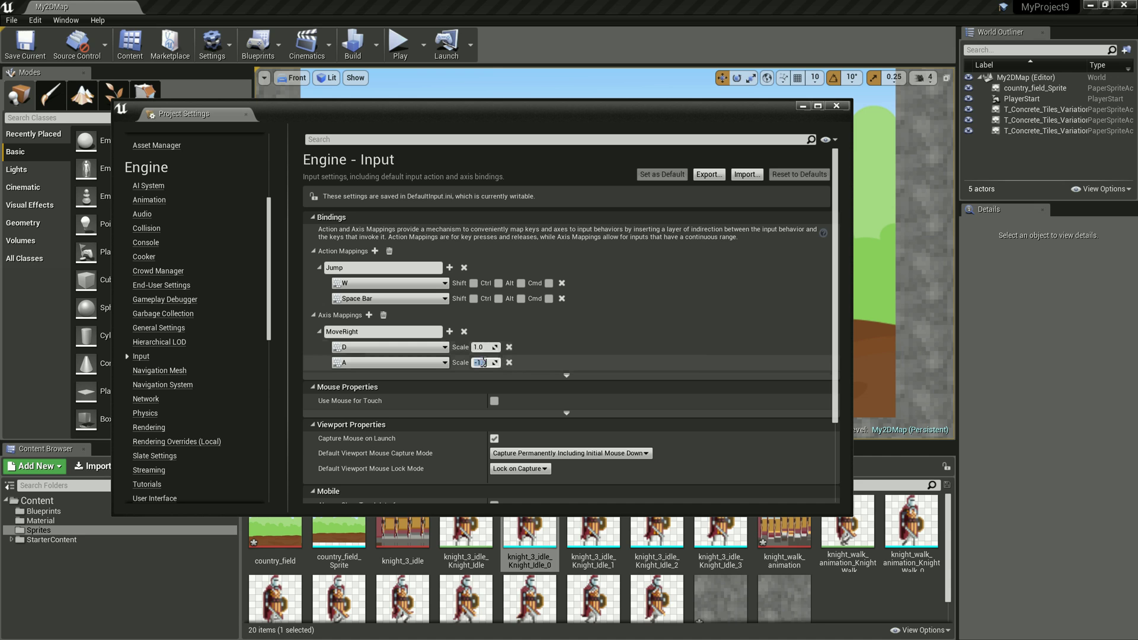
pyautogui.press('Return')
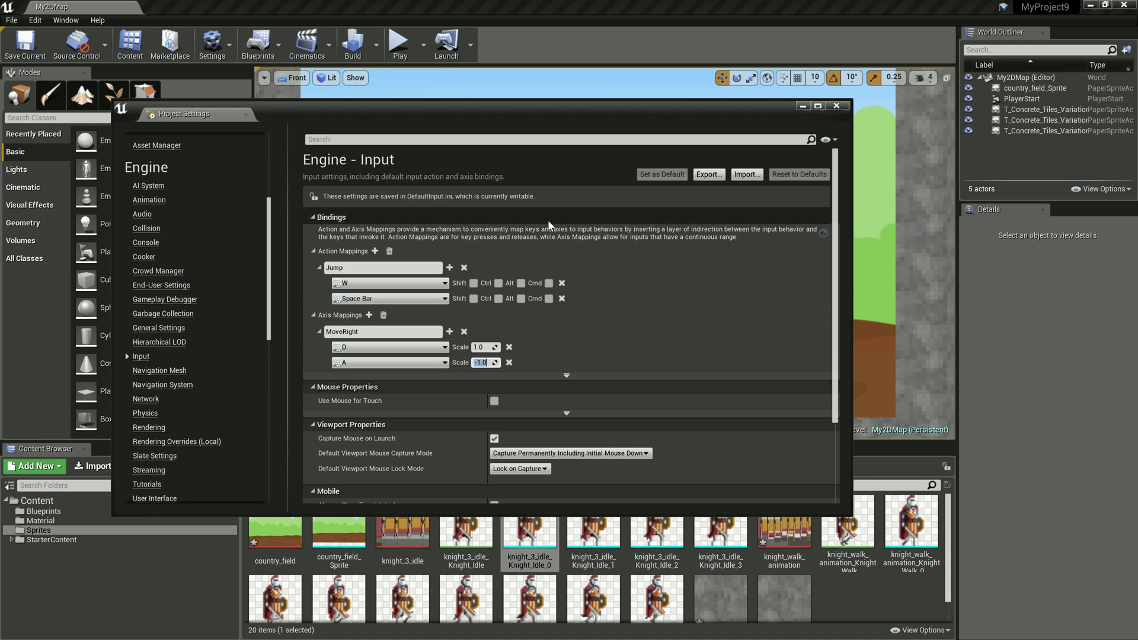
pyautogui.click(836, 105)
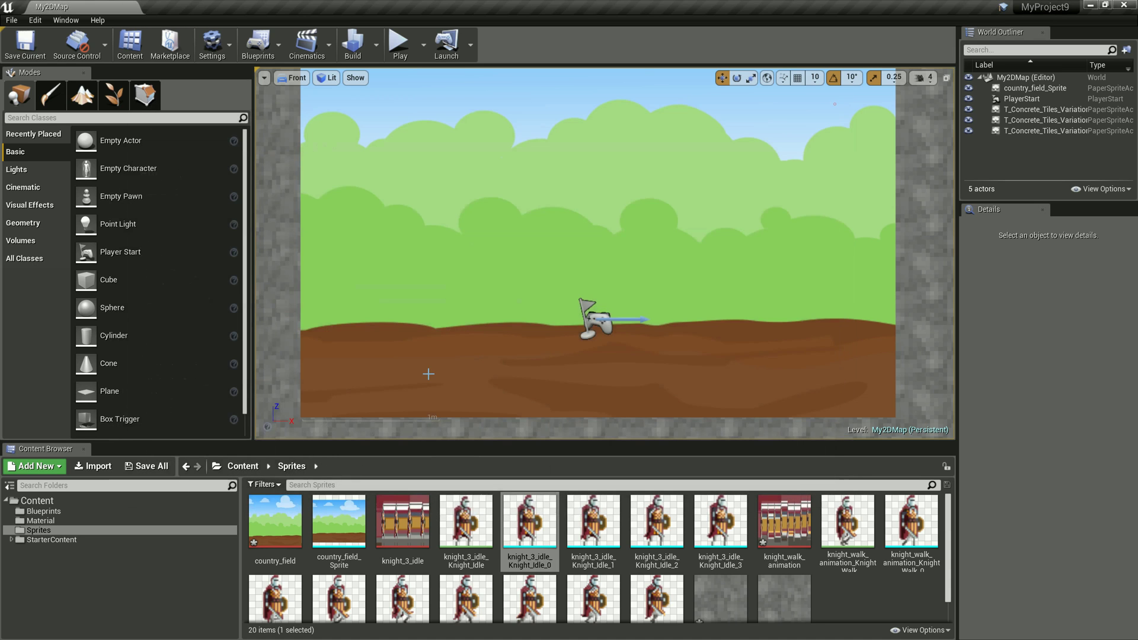
pyautogui.click(84, 509)
# - Open the MyChar blueprint and place an InputAxis MoveRight event node in its Event Graph
pyautogui.doubleClick(271, 520)
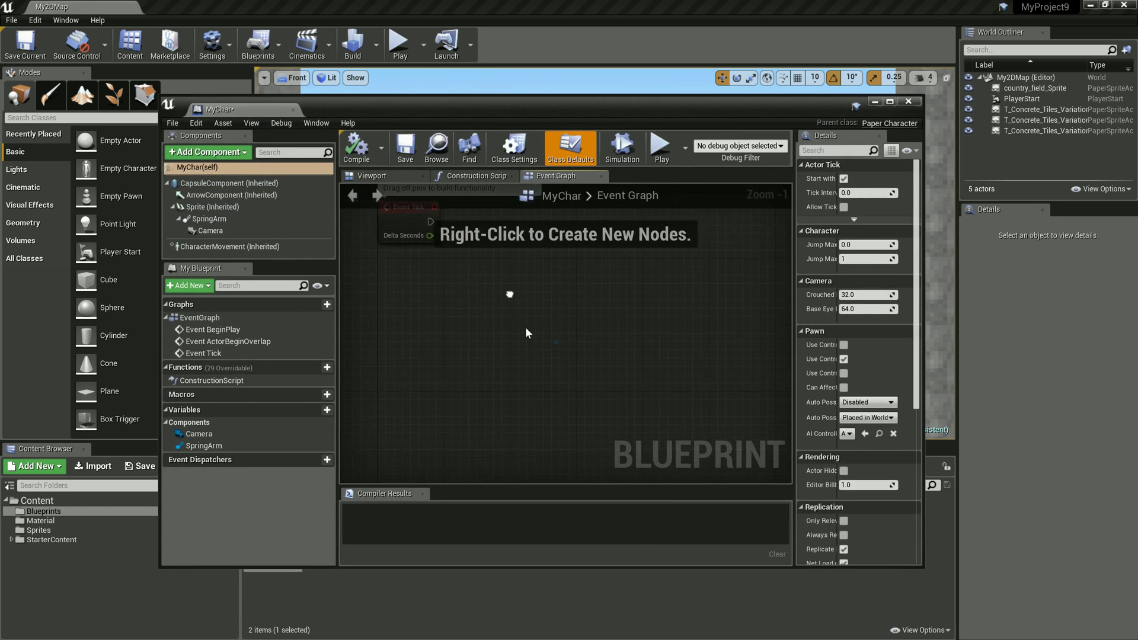
pyautogui.rightClick(401, 277)
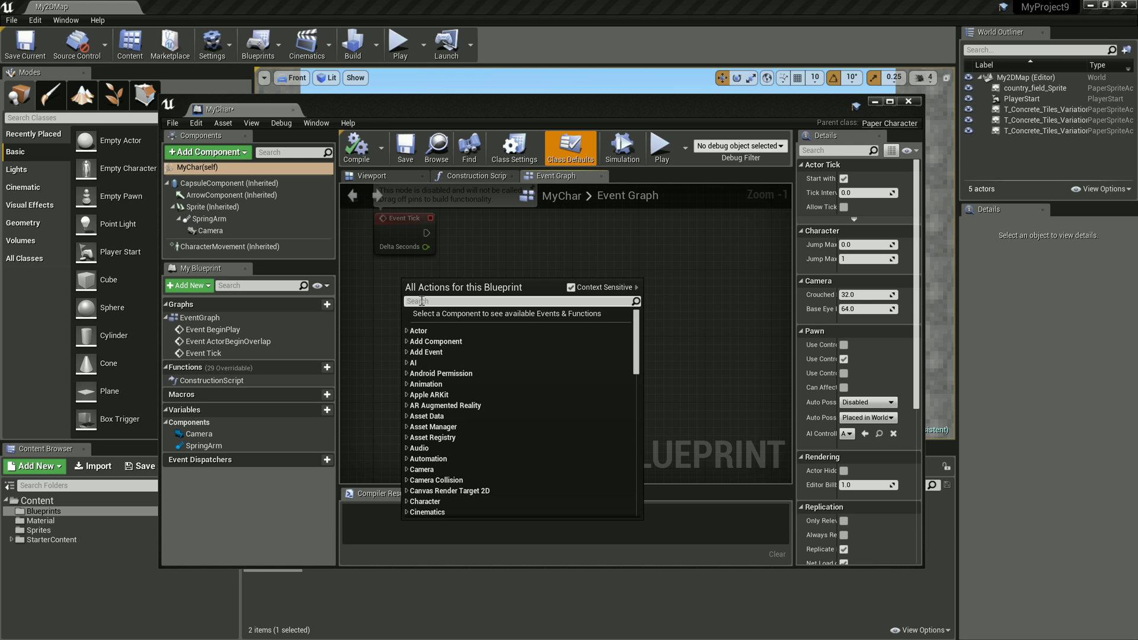
pyautogui.write('Move')
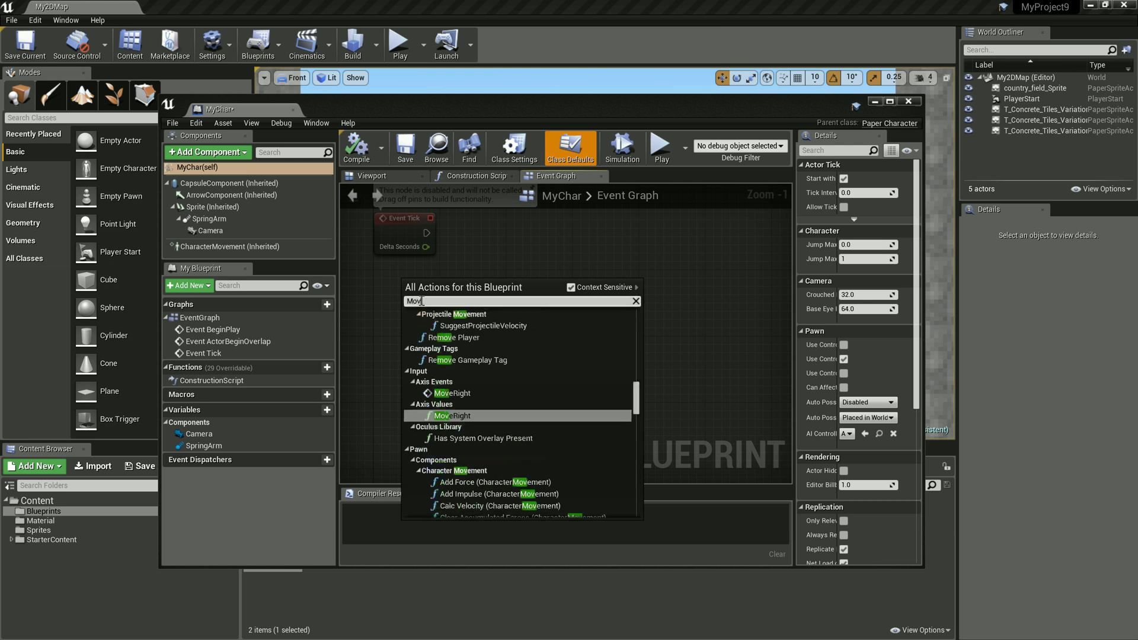
pyautogui.write('Ri')
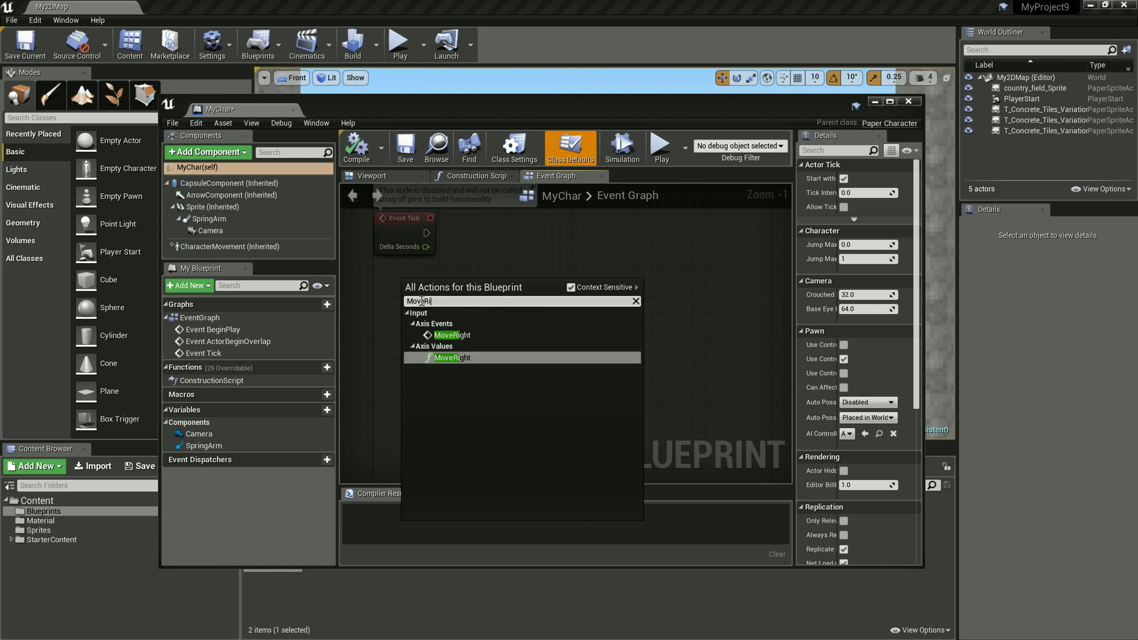
pyautogui.write('ghjt')
pyautogui.press('BackSpace')
pyautogui.write('t')
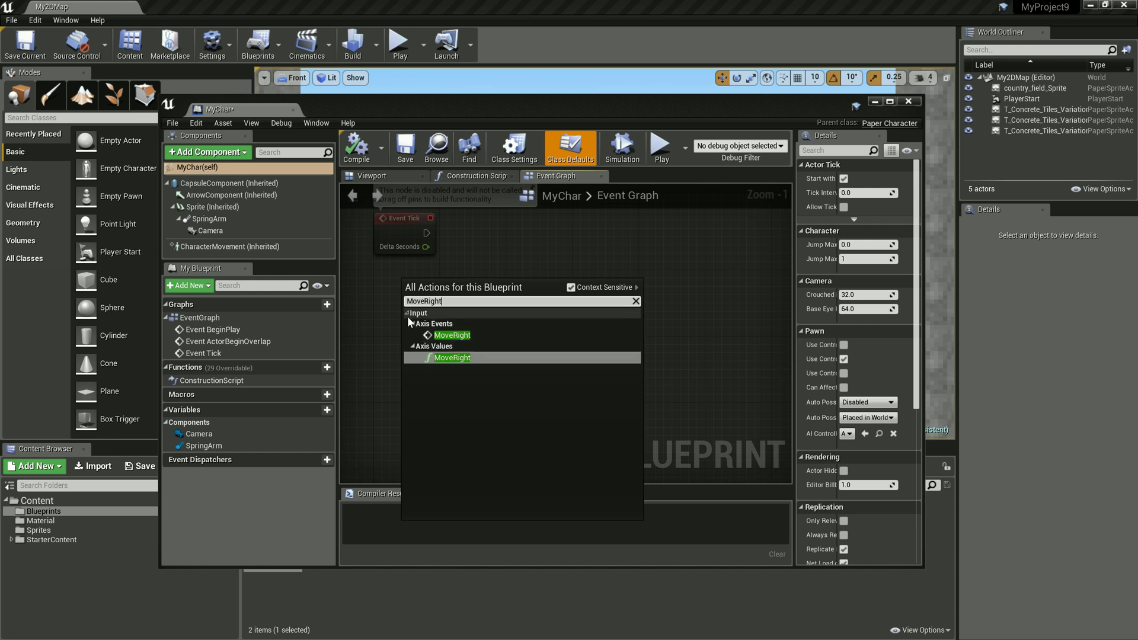
pyautogui.click(442, 337)
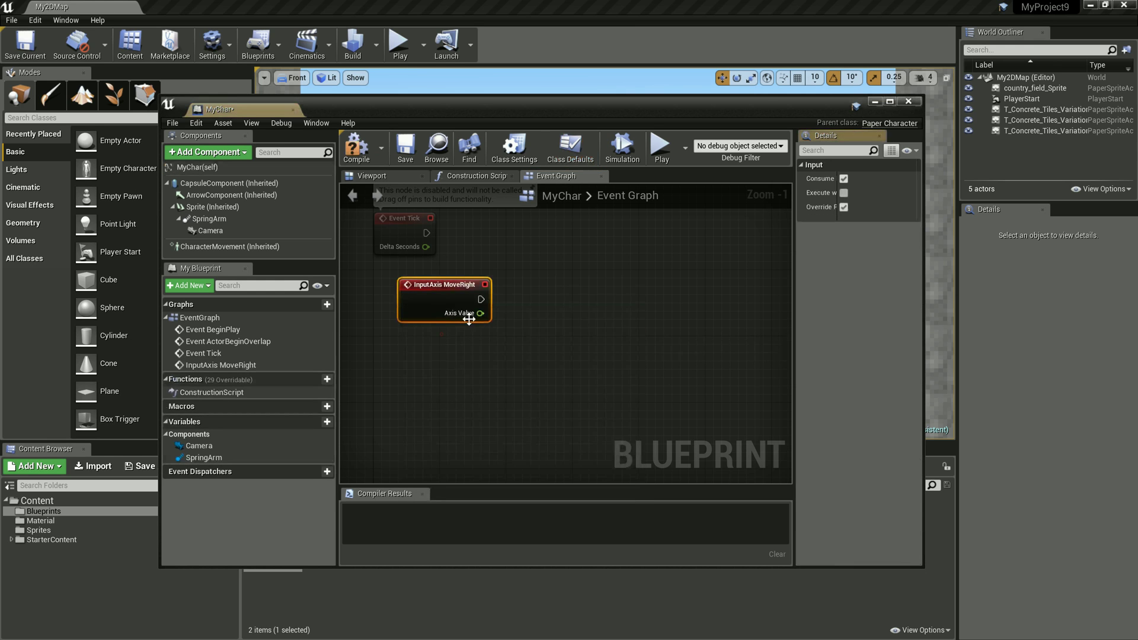
# - Place an Add Movement Input node beside the InputAxis MoveRight event
pyautogui.click(534, 342)
pyautogui.moveTo(508, 371); pyautogui.dragTo(484, 370, button='right')
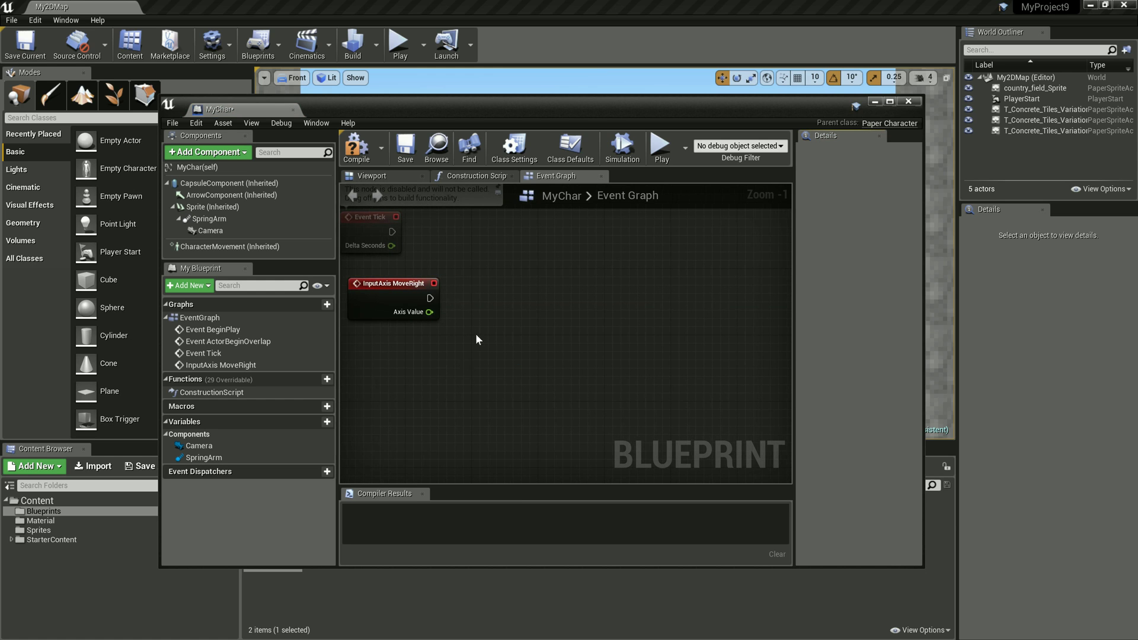
pyautogui.rightClick(508, 281)
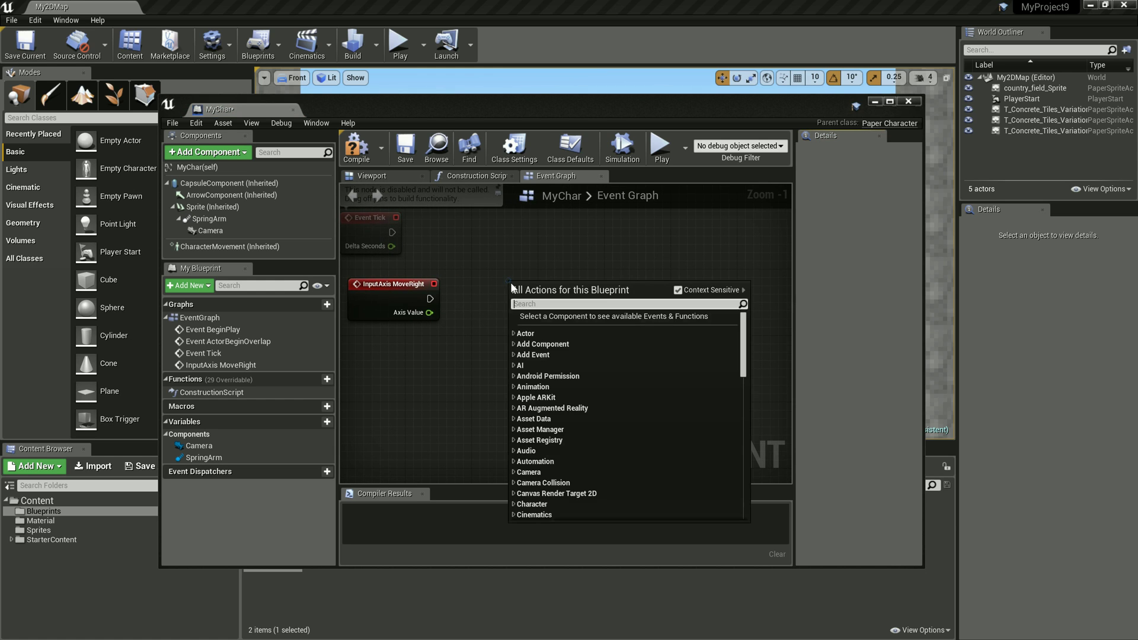
pyautogui.write('Add Move')
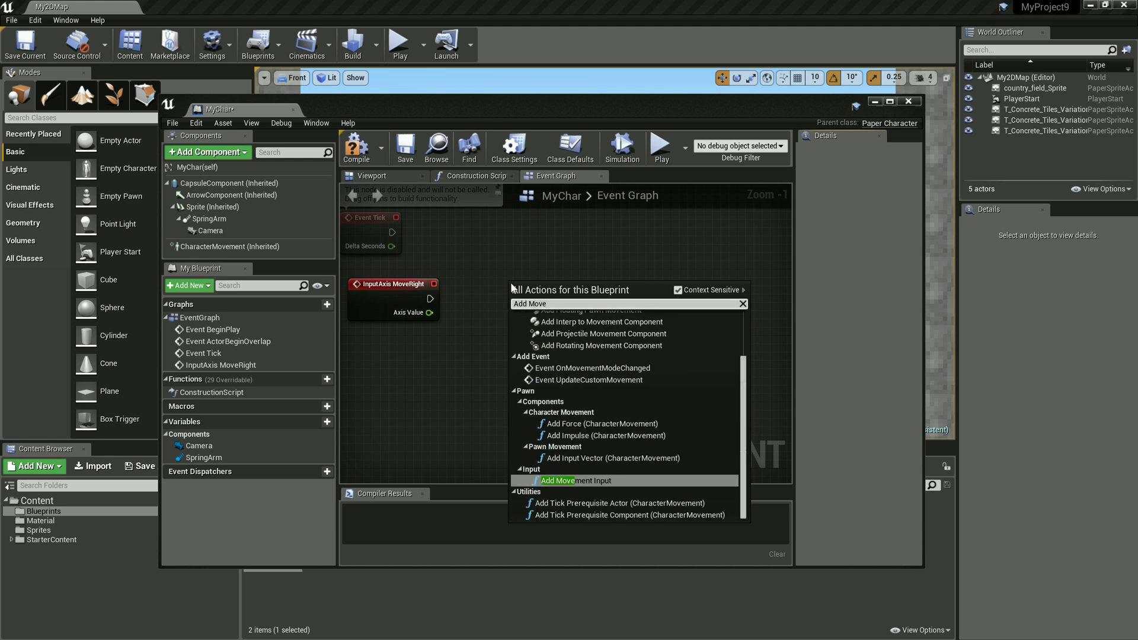
pyautogui.press('Return')
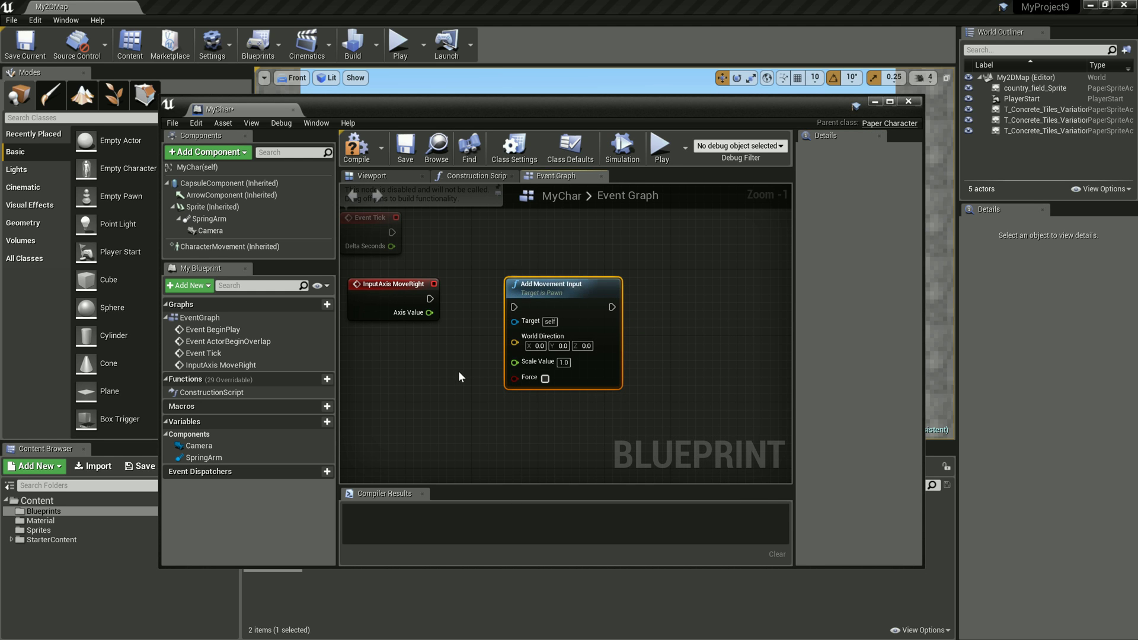
# - Wire MoveRight's exec and Axis Value into Add Movement Input, with World Direction X 1.0
pyautogui.moveTo(430, 299); pyautogui.dragTo(514, 307)
pyautogui.moveTo(437, 312); pyautogui.dragTo(514, 362)
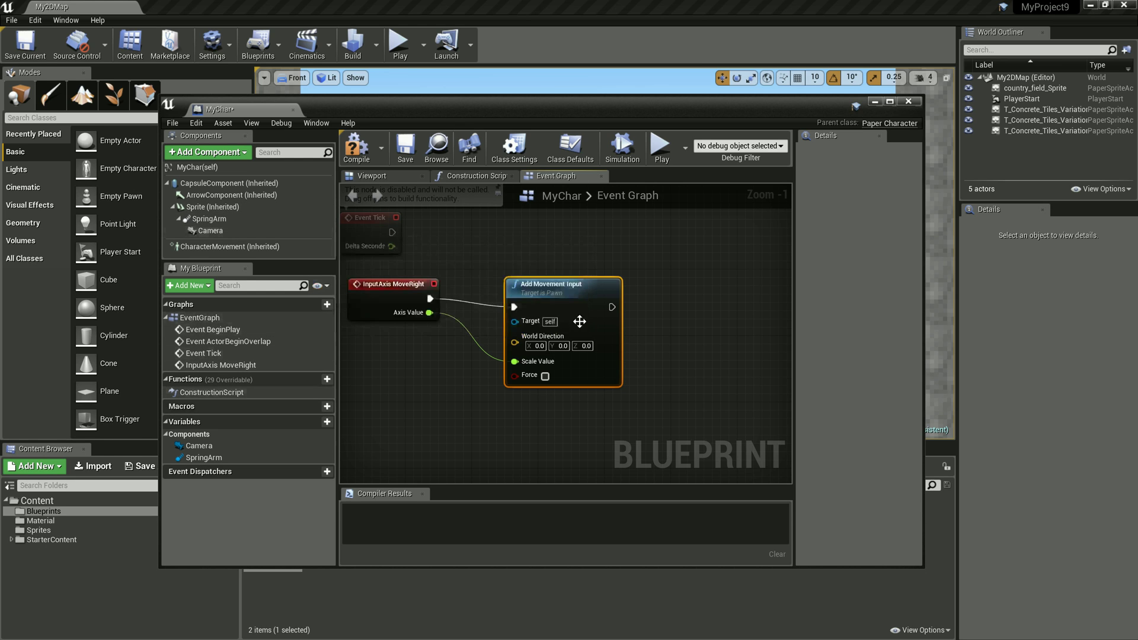
pyautogui.click(538, 346)
pyautogui.write('1.0')
pyautogui.moveTo(556, 112); pyautogui.dragTo(541, 554)
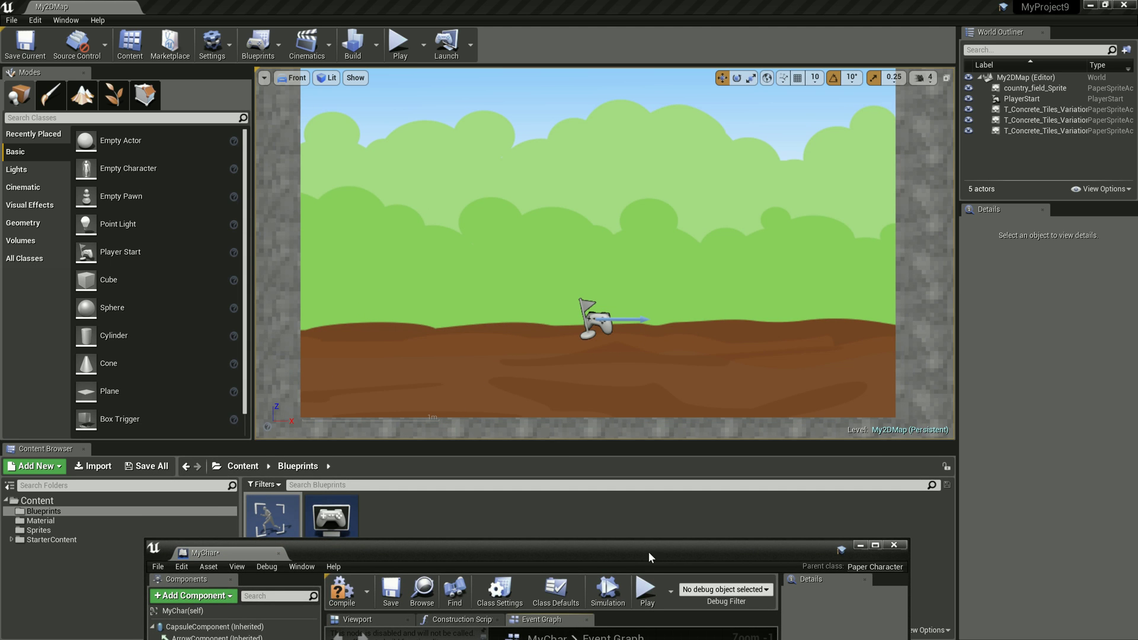
pyautogui.moveTo(648, 551); pyautogui.dragTo(666, 170)
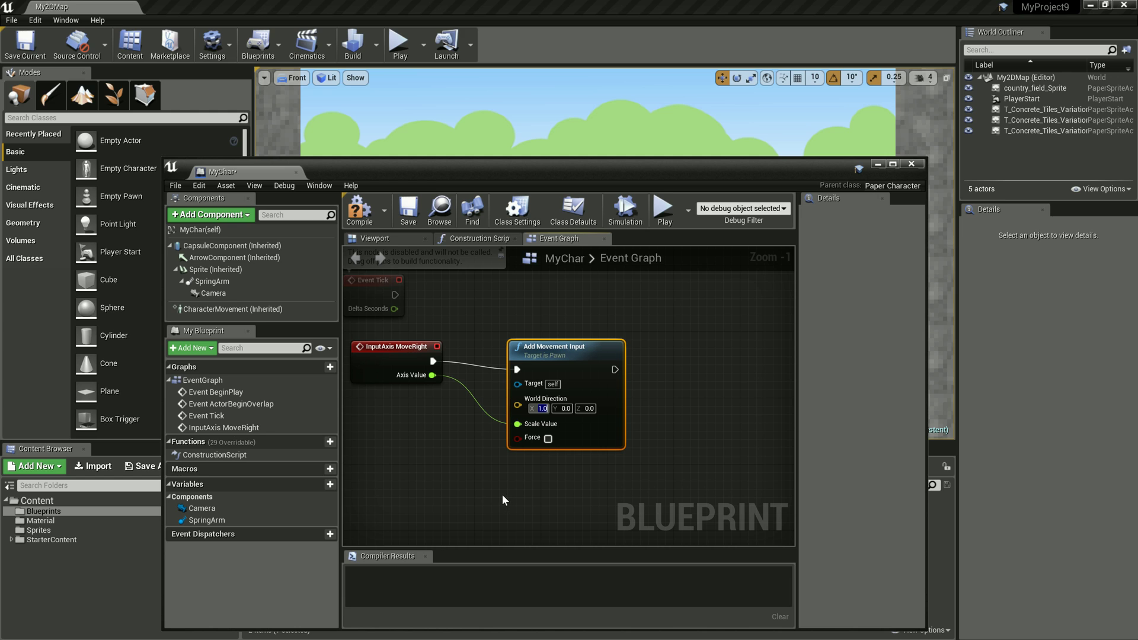
# - Commit World Direction X of 1.0 and compile the MyChar blueprint
pyautogui.click(494, 484)
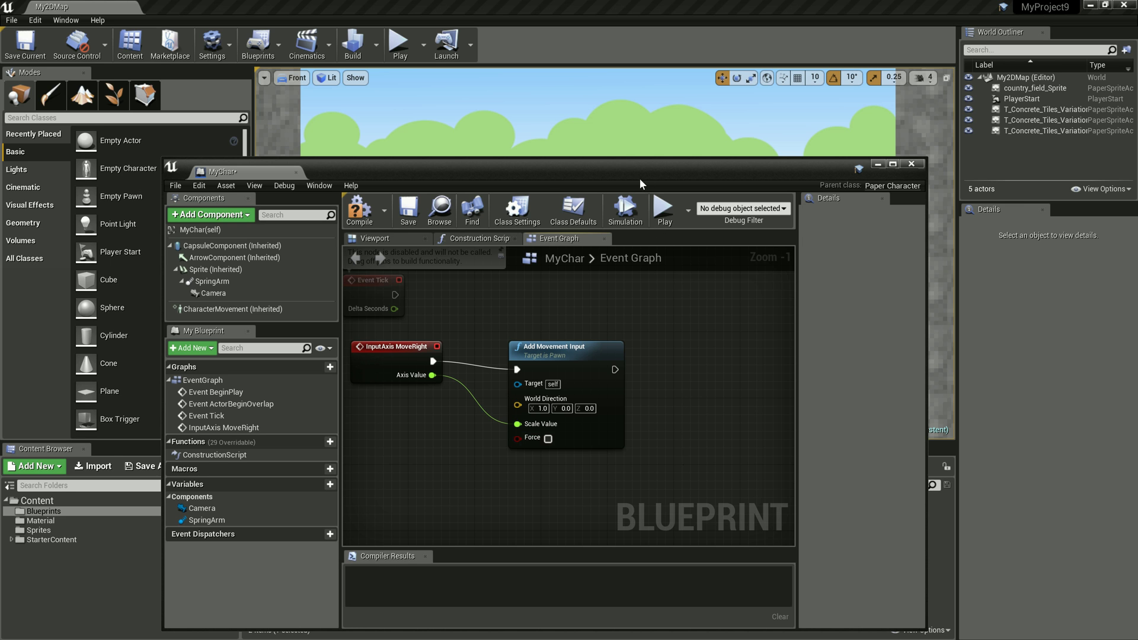
pyautogui.click(365, 211)
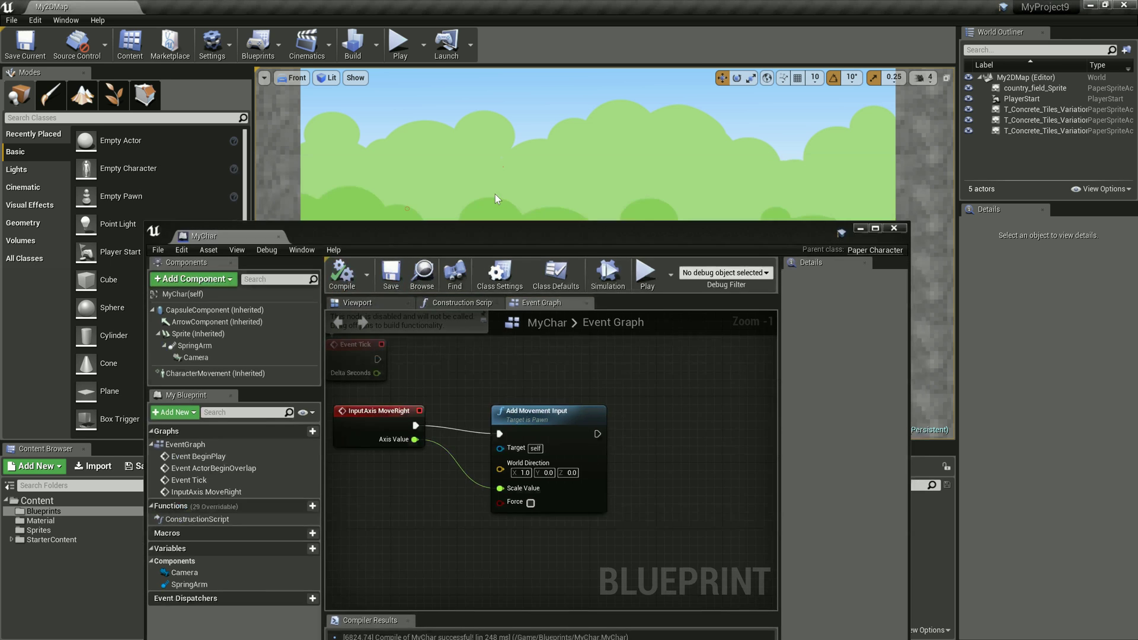
pyautogui.moveTo(496, 169); pyautogui.dragTo(495, 436)
# - Play the level, walk the knight left and right with A and D, then stop
pyautogui.click(406, 97)
pyautogui.click(623, 294)
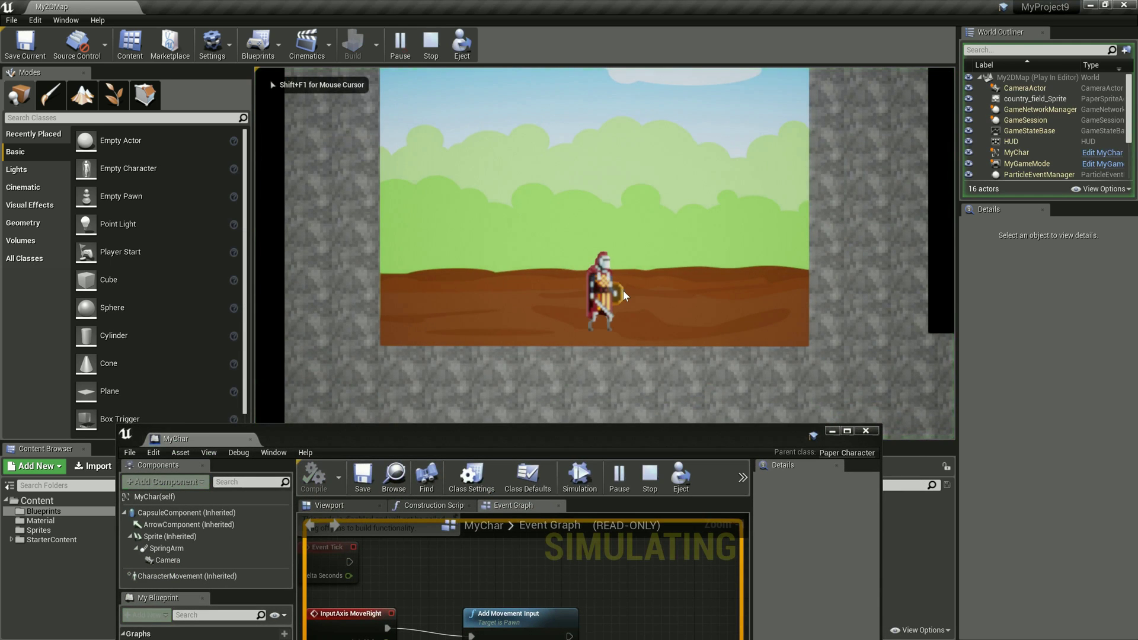
pyautogui.press('d')
pyautogui.press('a')
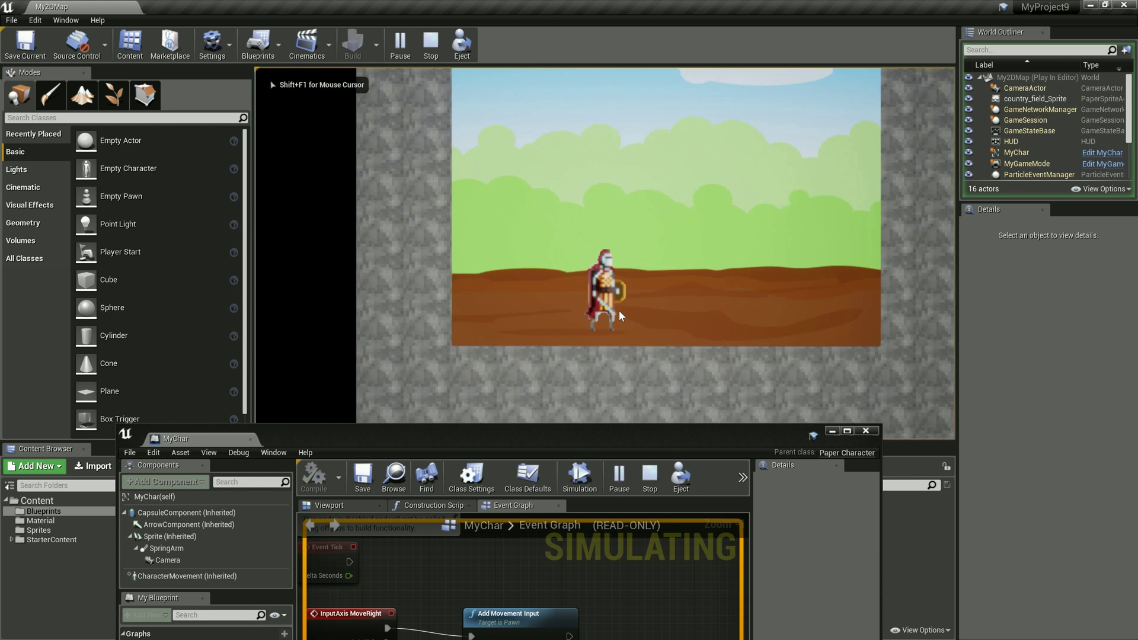
pyautogui.press('d')
pyautogui.press('a')
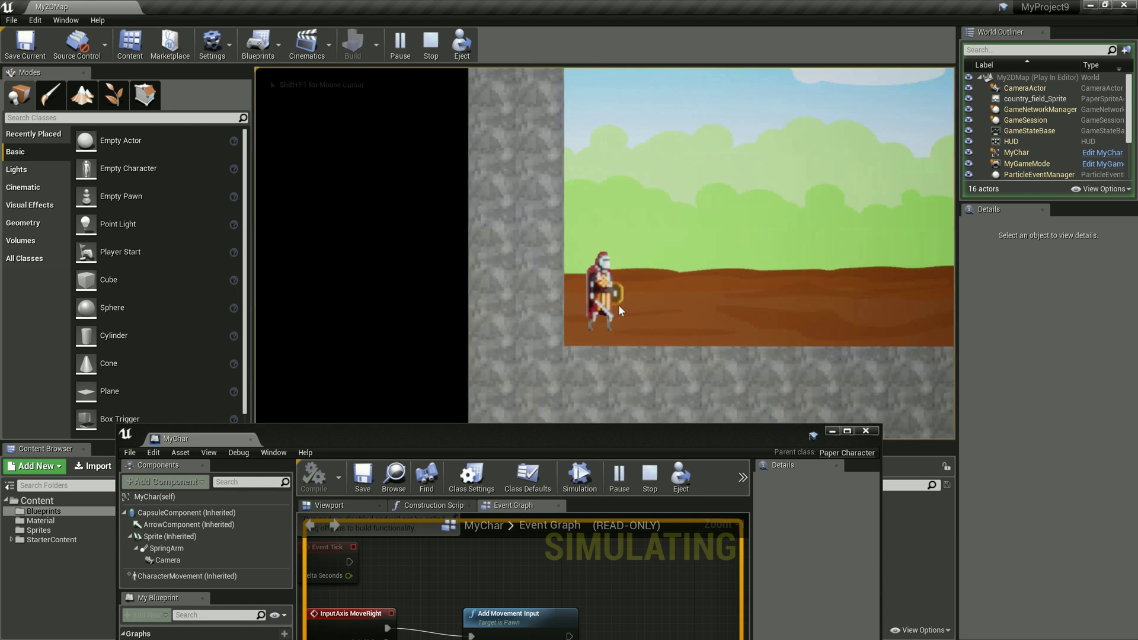
pyautogui.press('d')
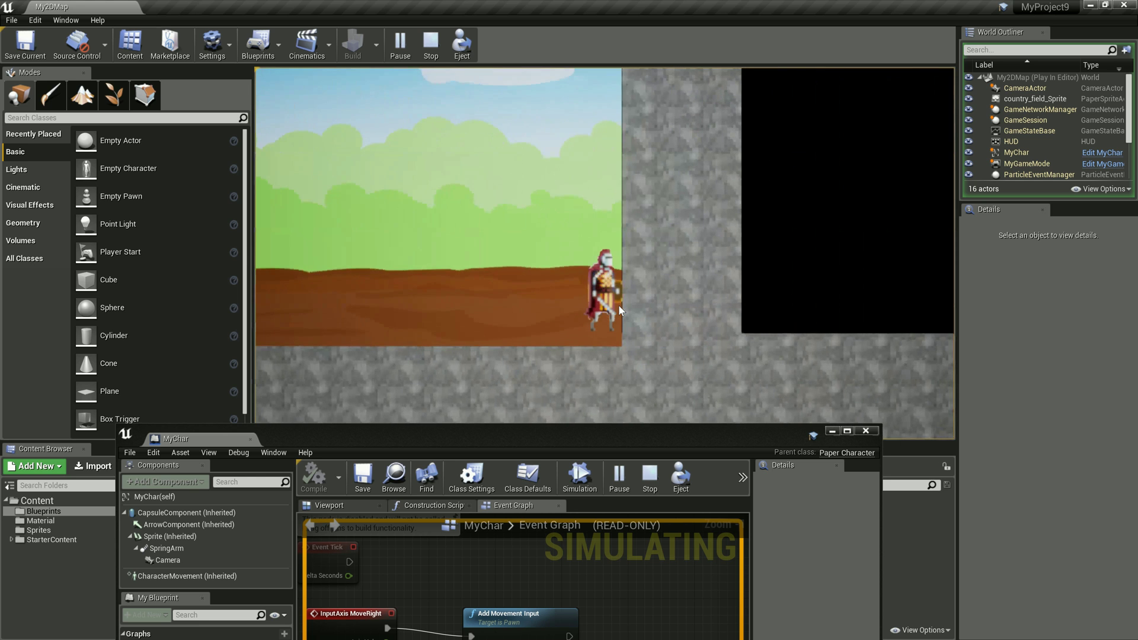
pyautogui.press('Escape')
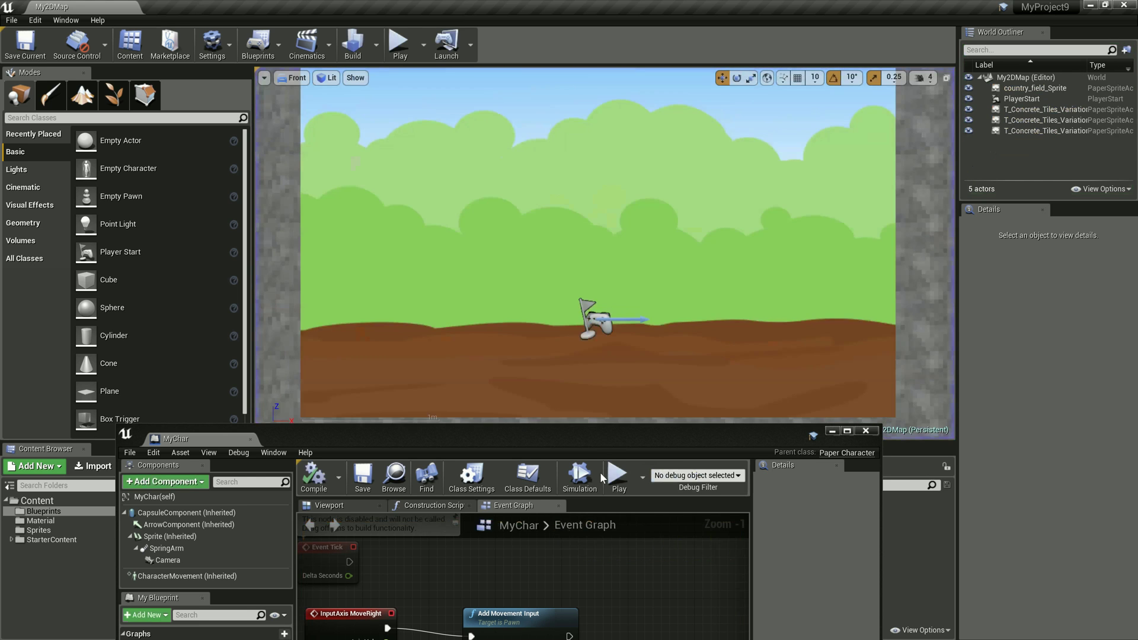
# - Add a CompareFloat node from the action search and position it beneath Add Movement Input
pyautogui.moveTo(592, 436); pyautogui.dragTo(622, 168)
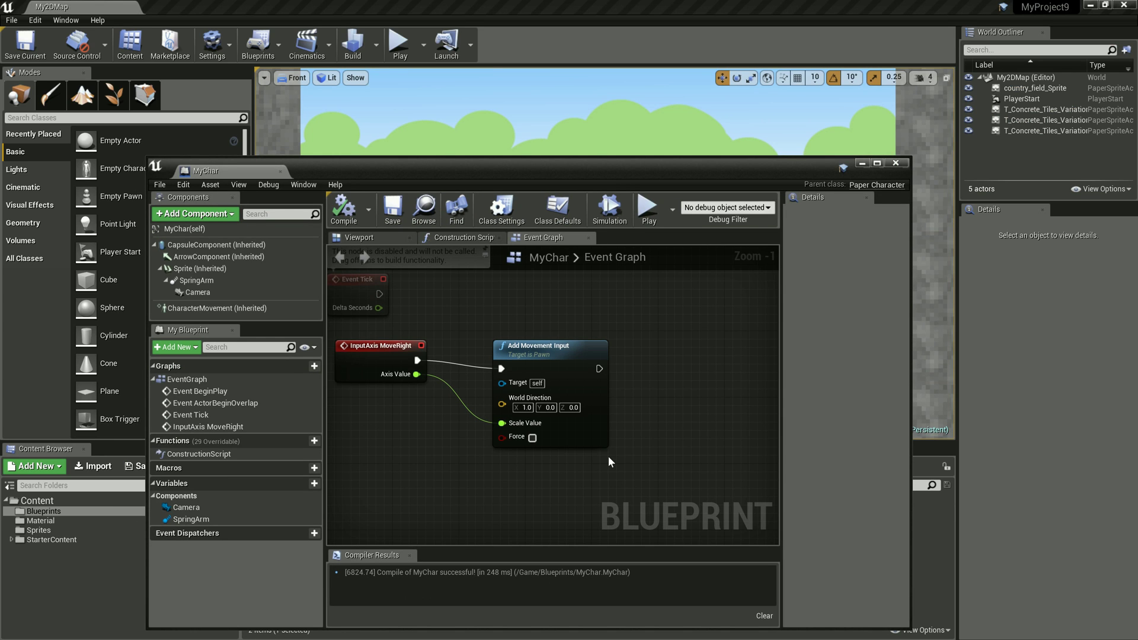
pyautogui.moveTo(620, 474); pyautogui.dragTo(577, 397, button='right')
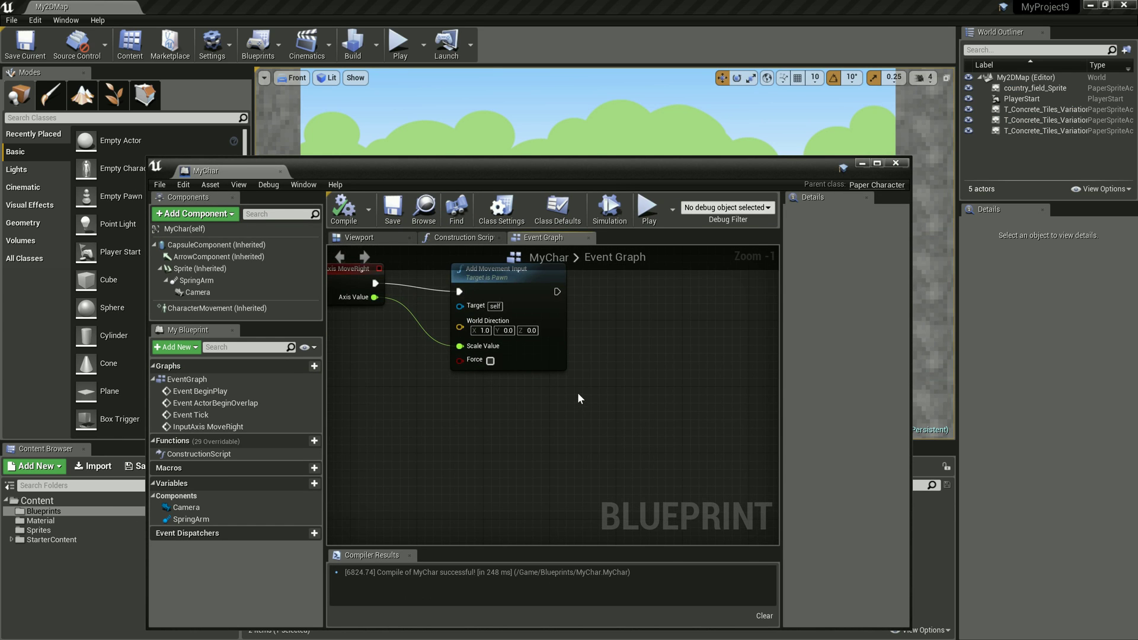
pyautogui.moveTo(584, 398)
pyautogui.mouseDown(button='right')
pyautogui.moveTo(579, 410)
pyautogui.moveTo(577, 362)
pyautogui.moveTo(501, 398)
pyautogui.mouseUp(button='right')
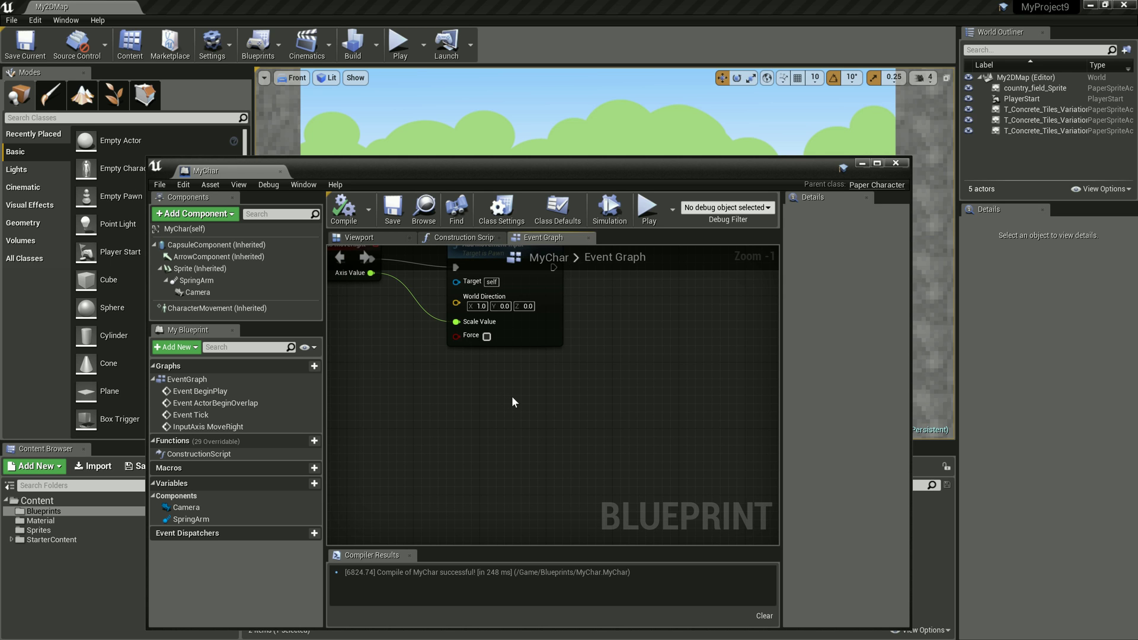
pyautogui.rightClick(511, 391)
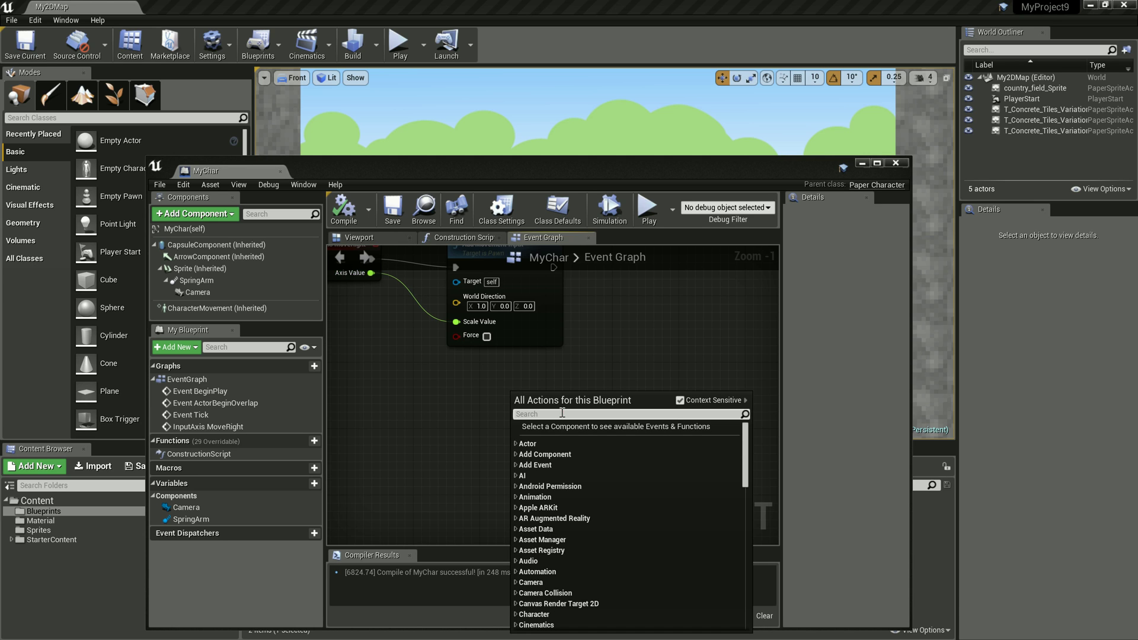
pyautogui.write('Compare')
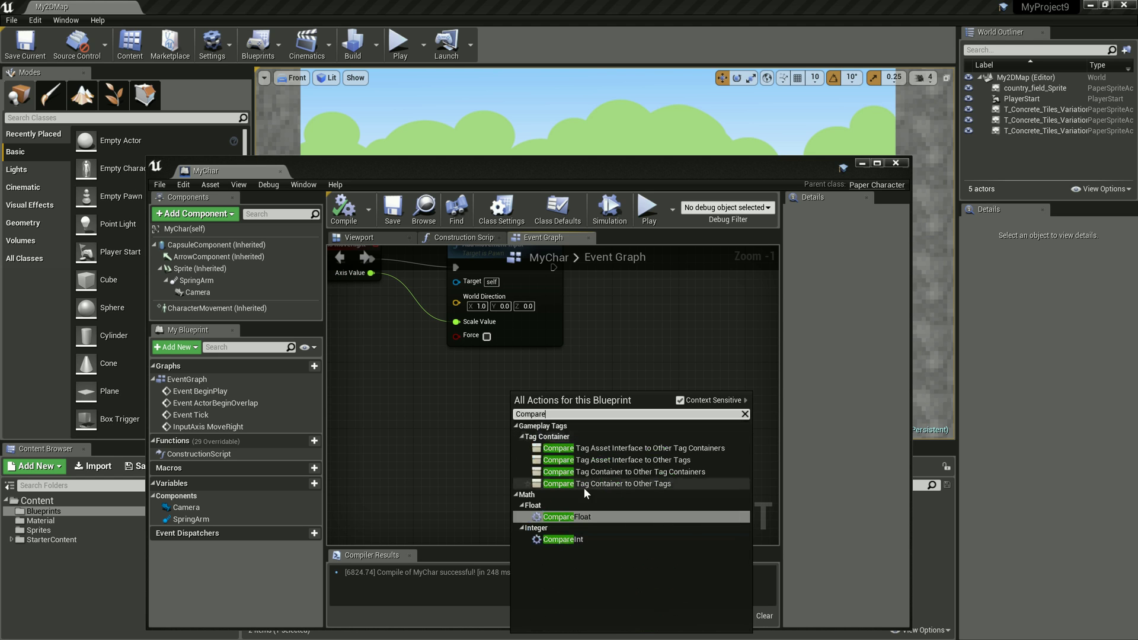
pyautogui.click(566, 517)
pyautogui.moveTo(562, 394); pyautogui.dragTo(529, 386)
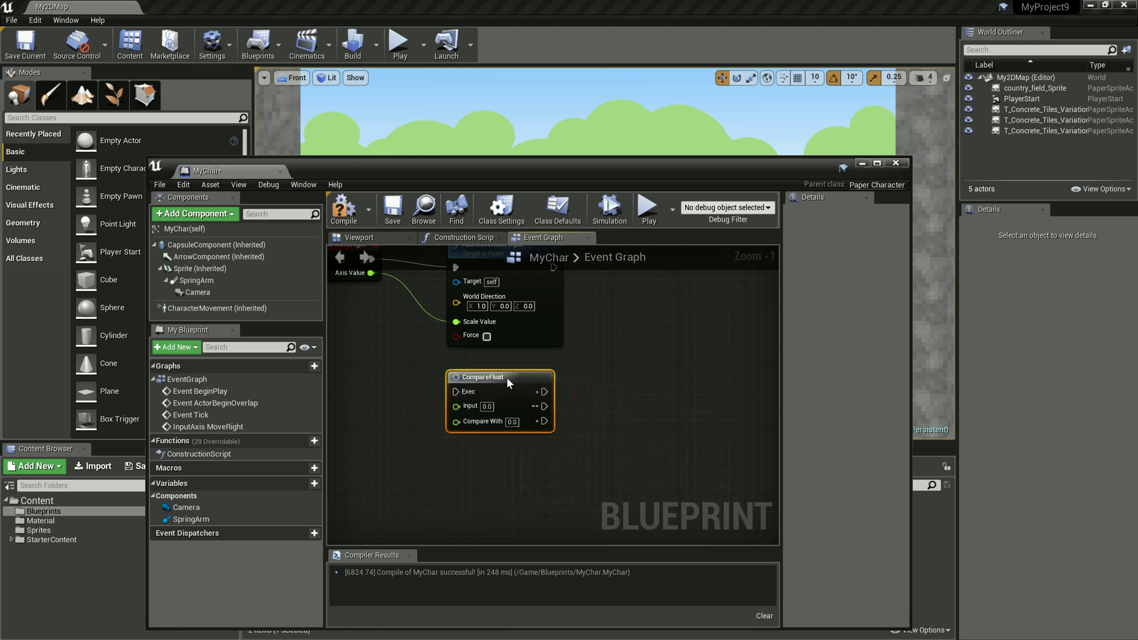
pyautogui.moveTo(575, 369); pyautogui.dragTo(585, 382, button='right')
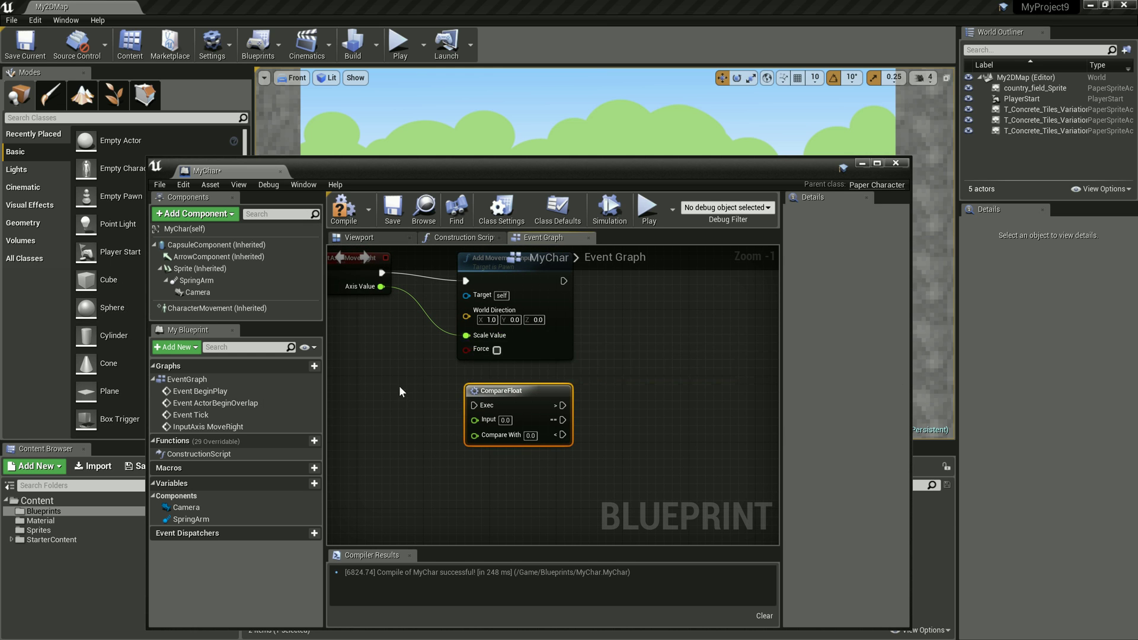
# - Connect Axis Value to CompareFloat's Input and Add Movement Input's exec output to CompareFloat
pyautogui.click(177, 347)
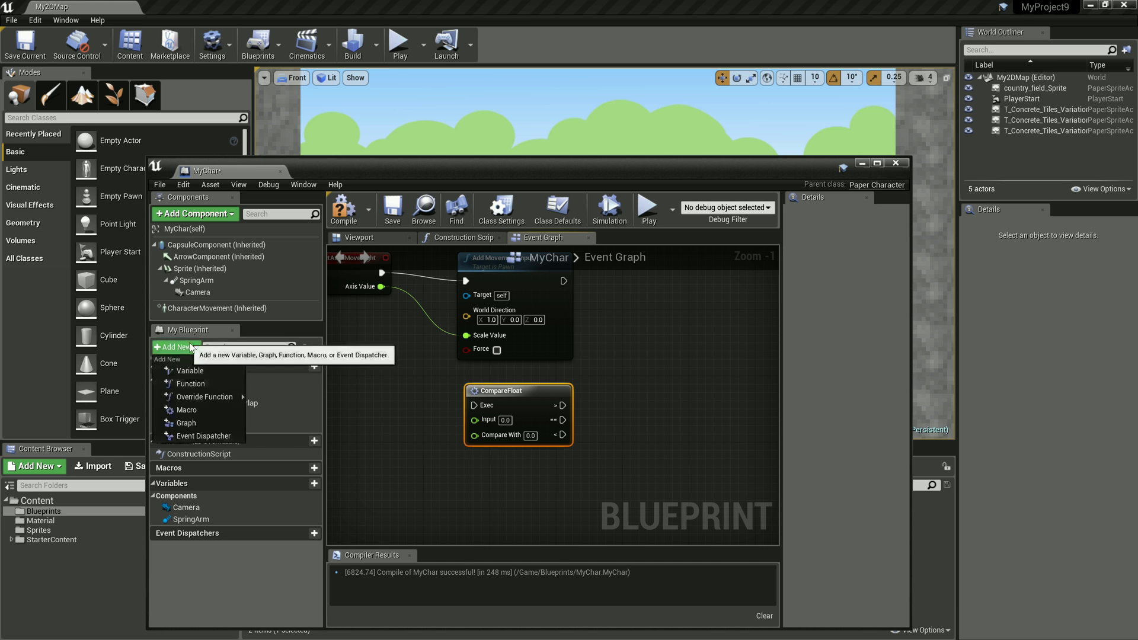
pyautogui.click(445, 459)
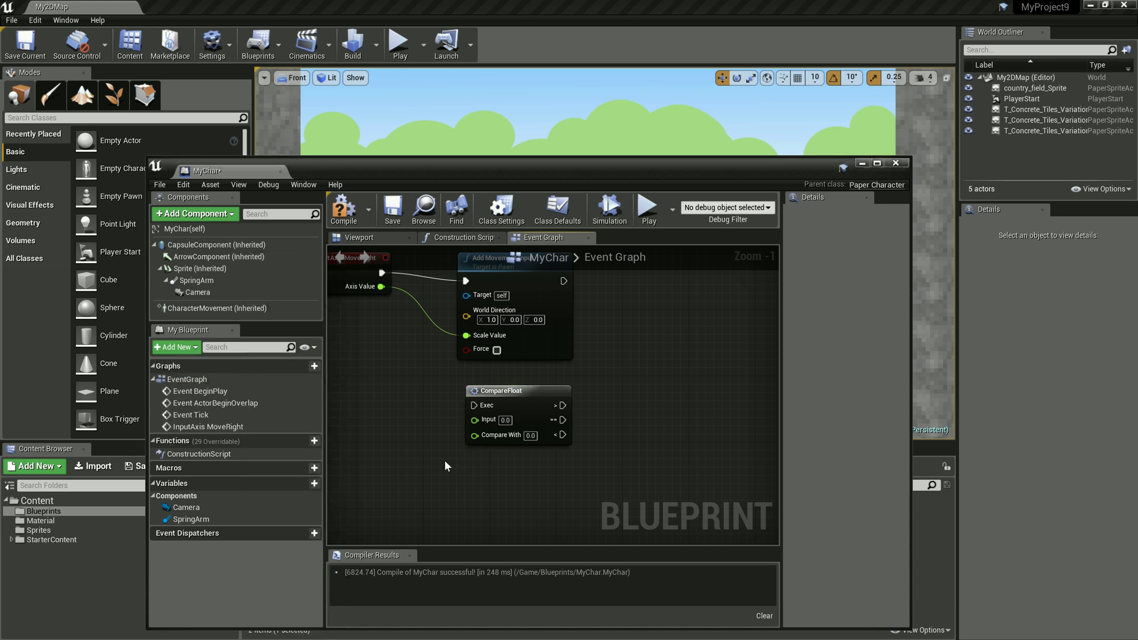
pyautogui.moveTo(382, 411); pyautogui.dragTo(417, 432, button='right')
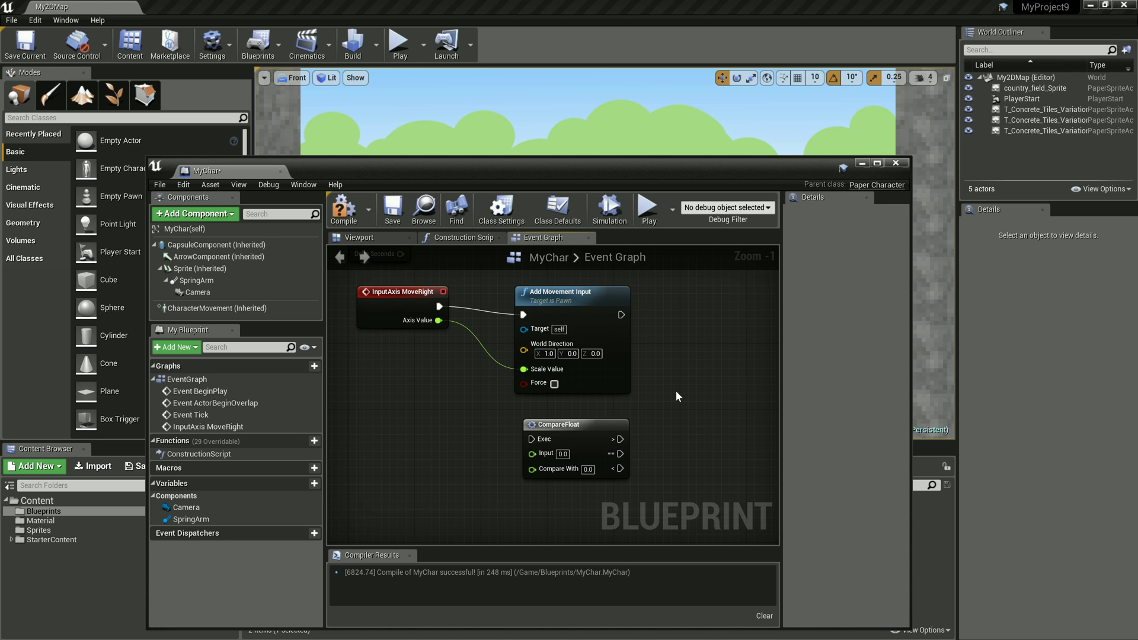
pyautogui.moveTo(676, 392); pyautogui.dragTo(656, 380, button='right')
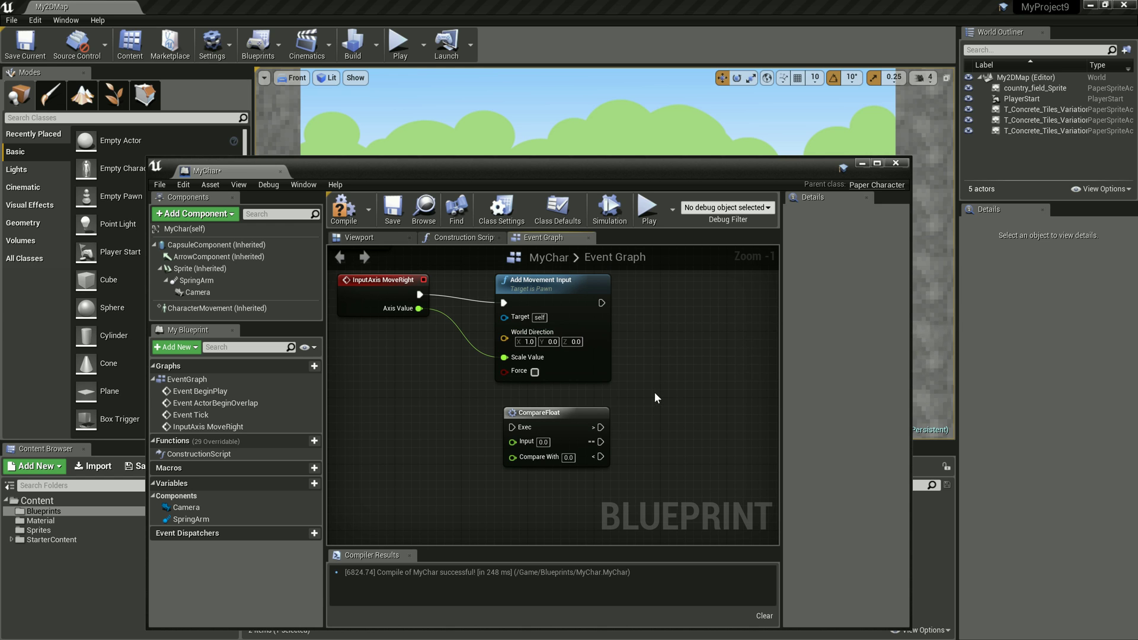
pyautogui.moveTo(655, 389); pyautogui.dragTo(659, 390, button='right')
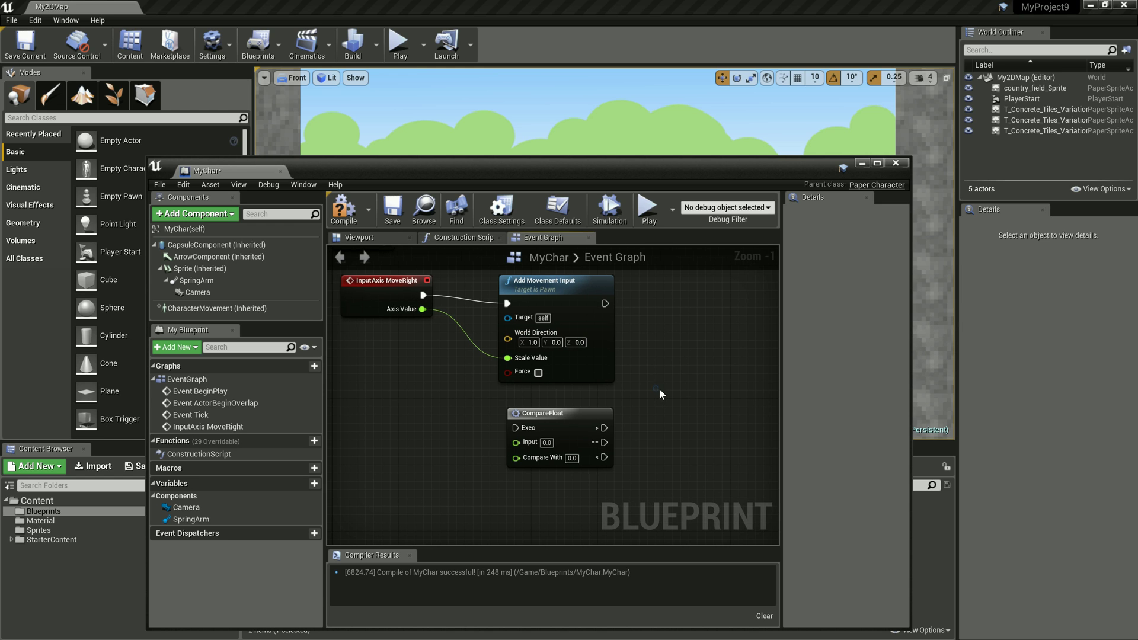
pyautogui.moveTo(422, 309); pyautogui.dragTo(515, 441)
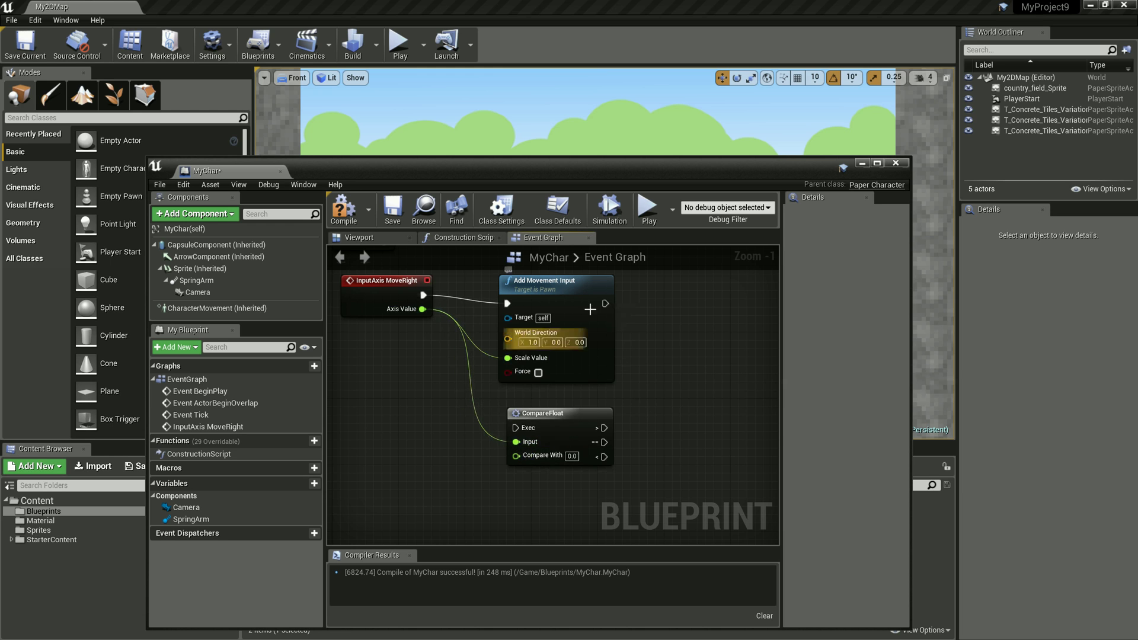
pyautogui.moveTo(605, 303); pyautogui.dragTo(515, 431)
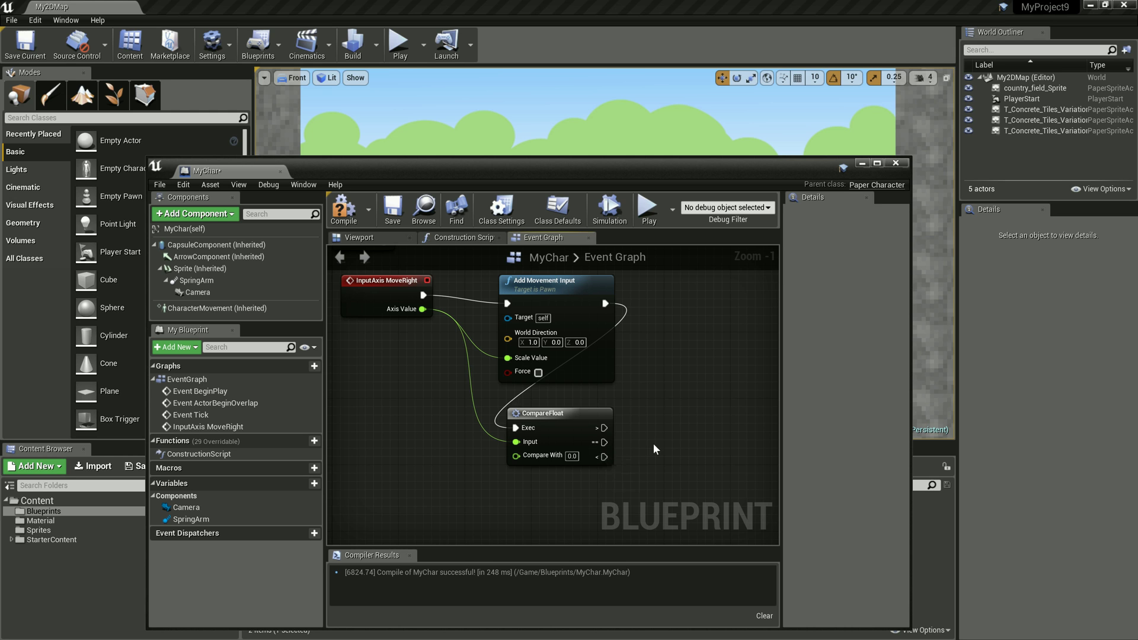
pyautogui.moveTo(652, 443)
pyautogui.mouseDown(button='right')
pyautogui.moveTo(536, 408)
pyautogui.moveTo(484, 420)
pyautogui.mouseUp(button='right')
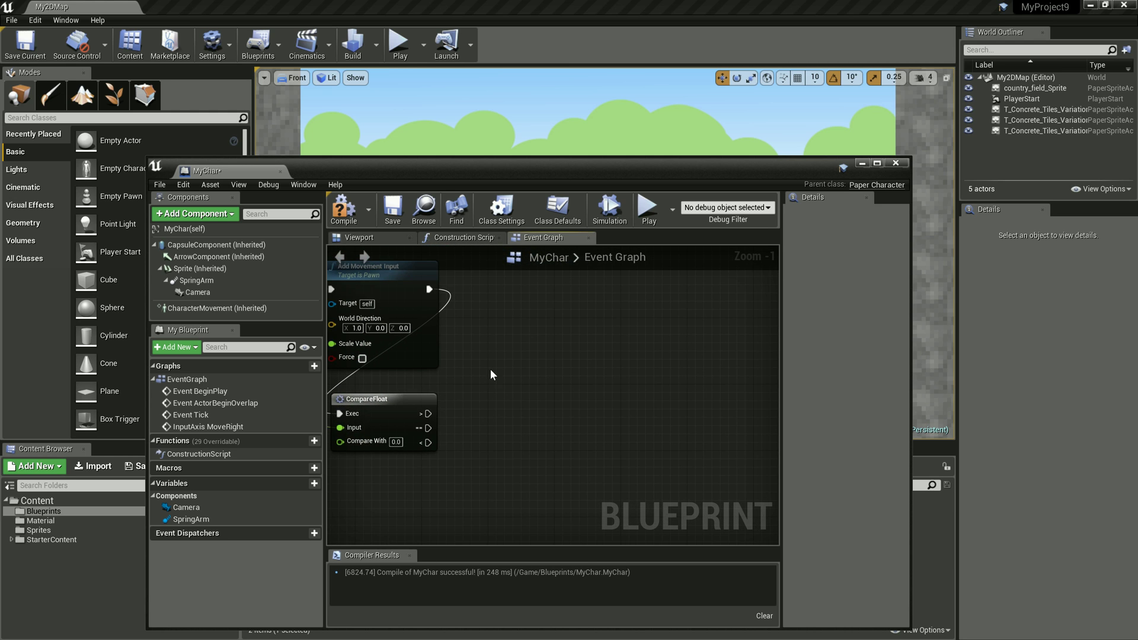
# - Add a Get Controller node to the MyChar event graph
pyautogui.rightClick(492, 302)
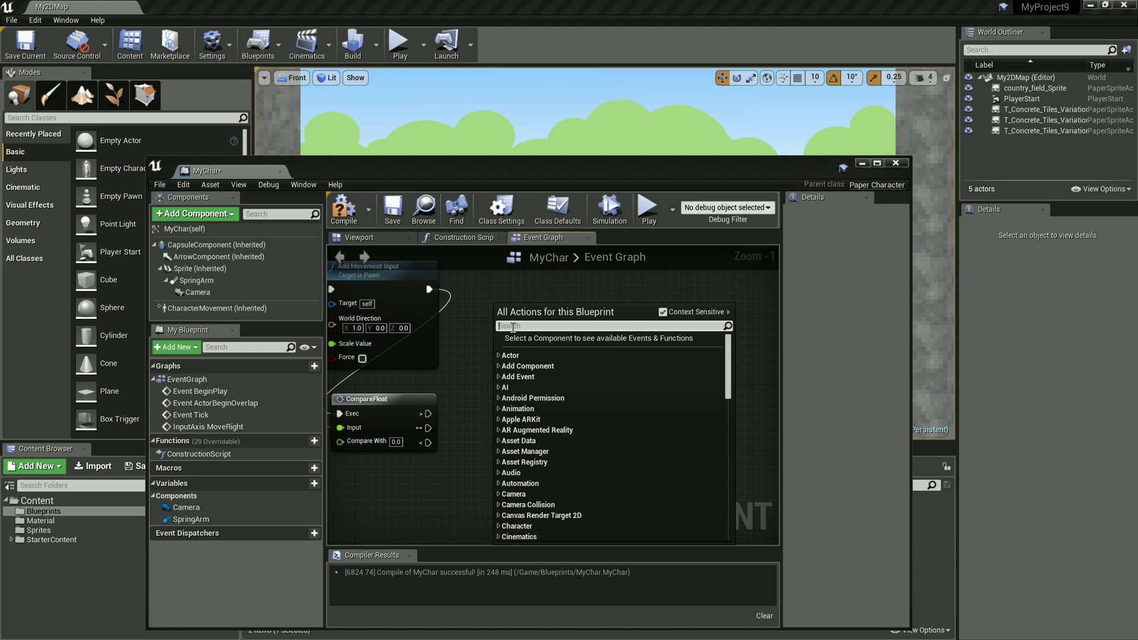
pyautogui.write('cont')
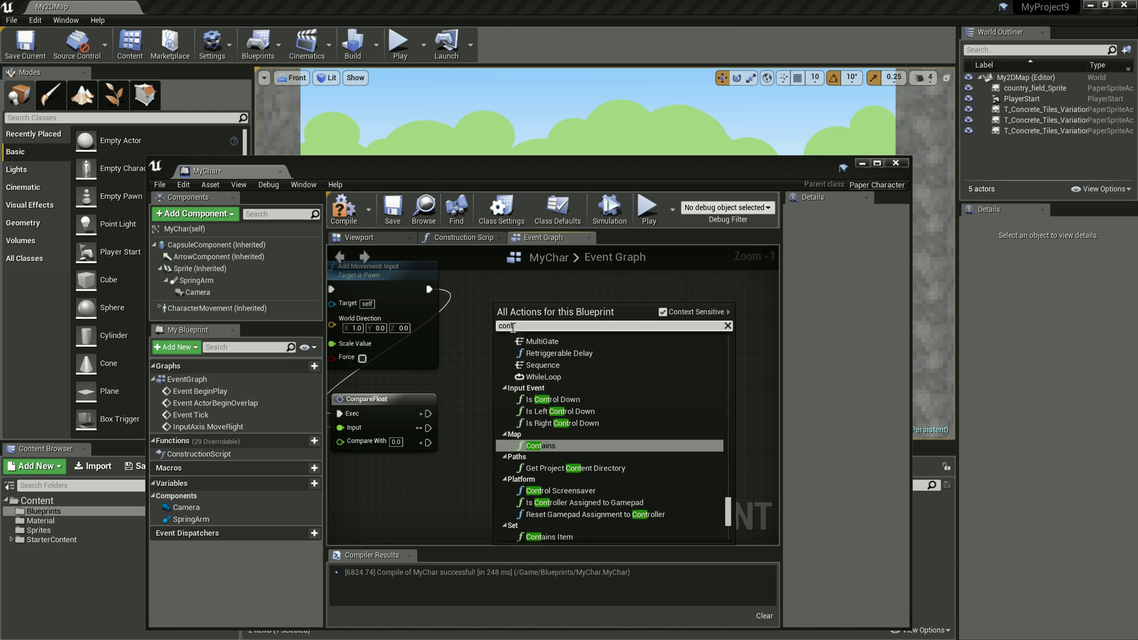
pyautogui.write('roller')
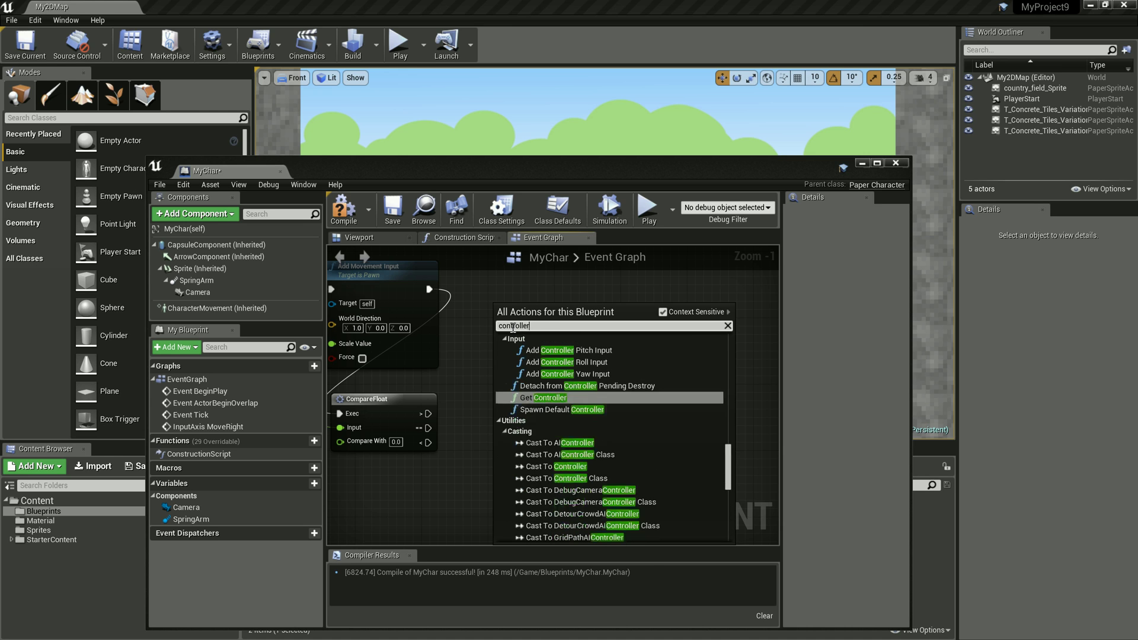
pyautogui.click(560, 398)
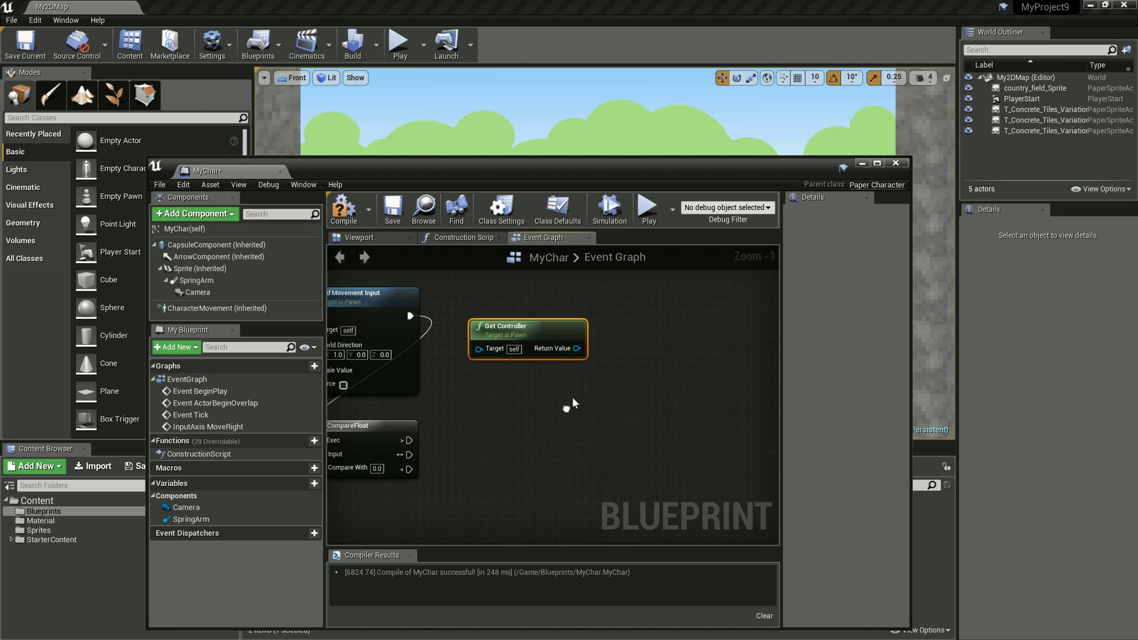
# - Wire Get Controller's Return Value into a new Set Control Rotation node and position both nodes
pyautogui.moveTo(568, 345); pyautogui.dragTo(614, 351)
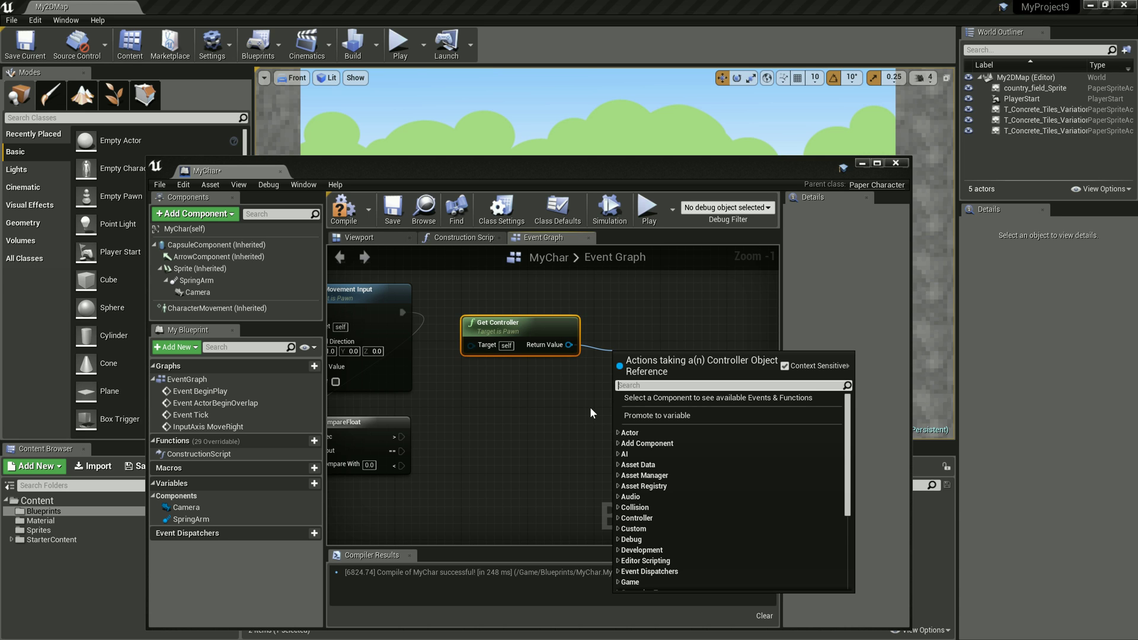
pyautogui.write('set c')
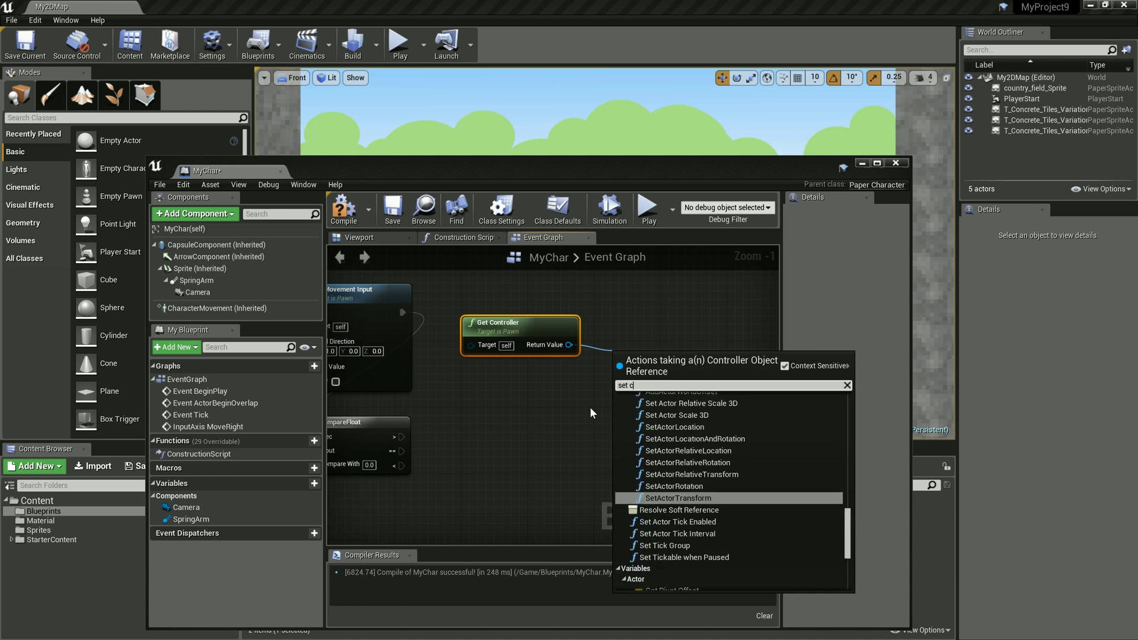
pyautogui.write('ontroll')
pyautogui.press('BackSpace')
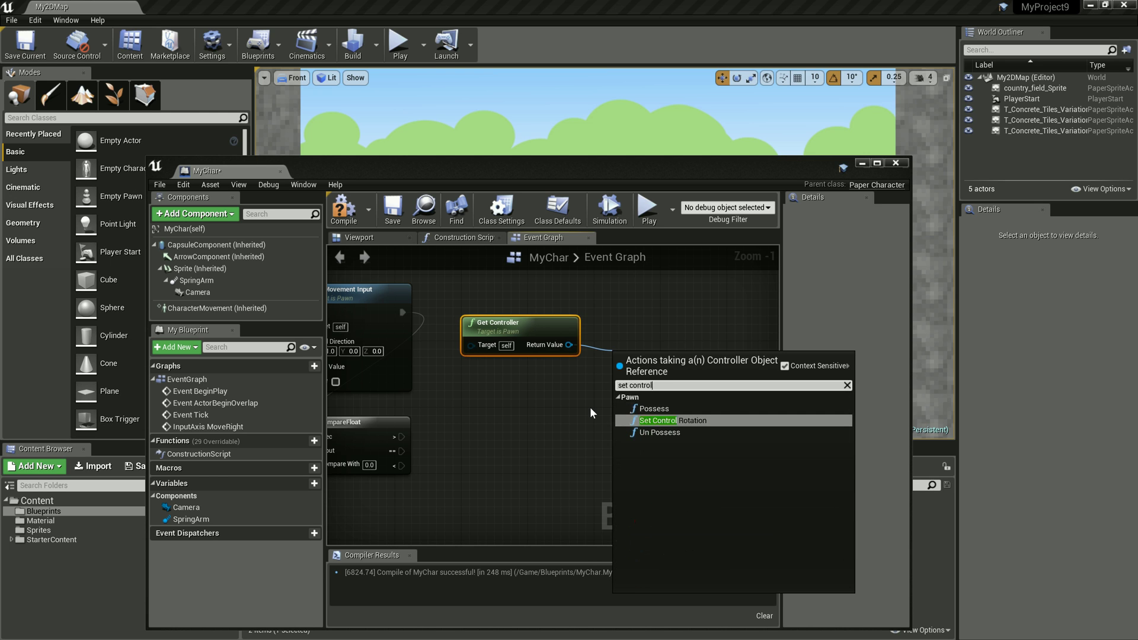
pyautogui.click(652, 420)
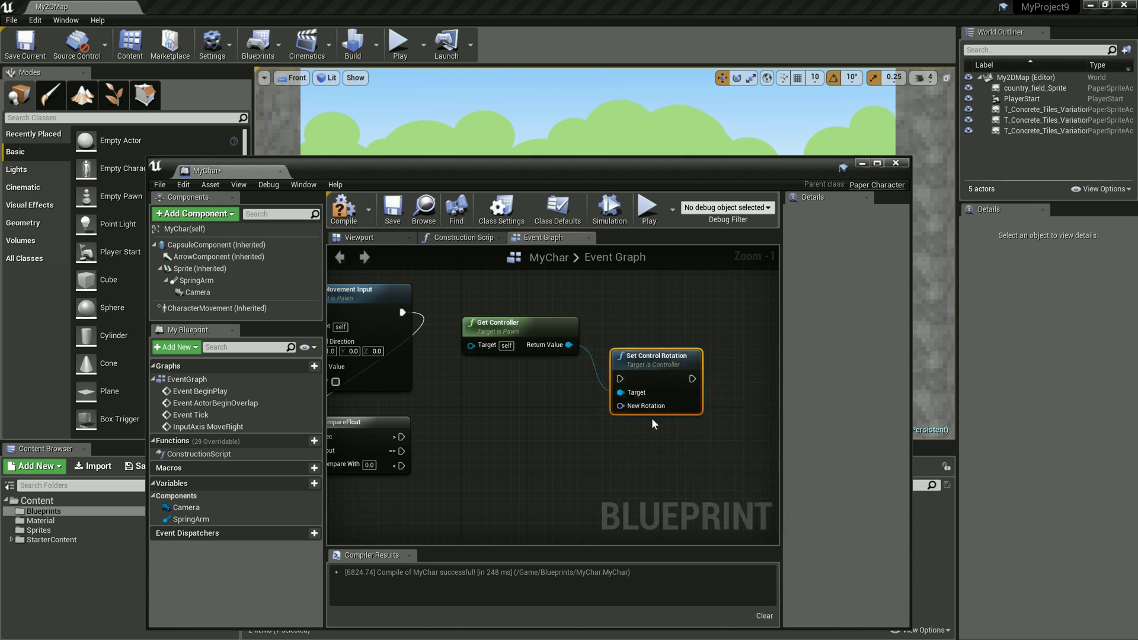
pyautogui.moveTo(658, 355); pyautogui.dragTo(683, 324)
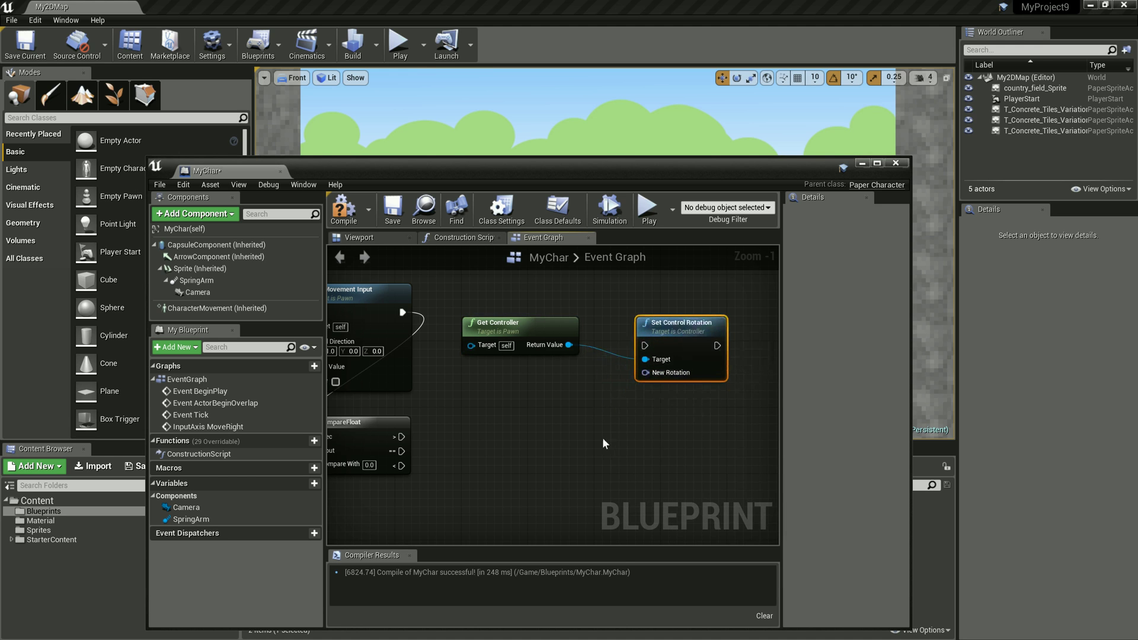
pyautogui.moveTo(602, 438)
pyautogui.mouseDown(button='right')
pyautogui.moveTo(612, 427)
pyautogui.moveTo(621, 442)
pyautogui.mouseUp(button='right')
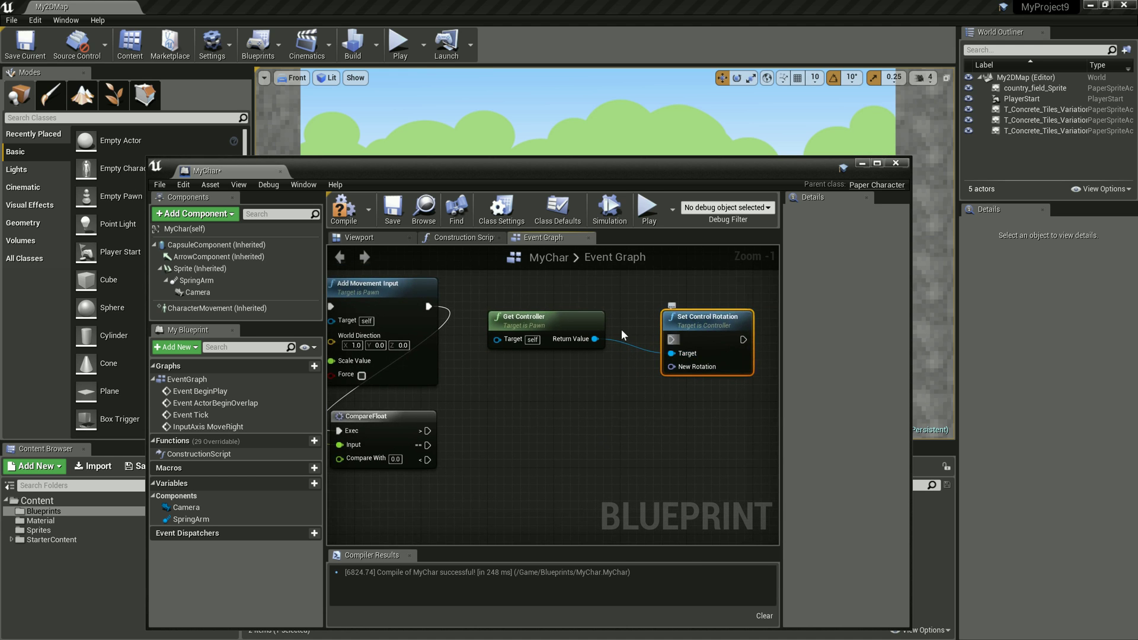
pyautogui.moveTo(580, 322); pyautogui.dragTo(596, 330)
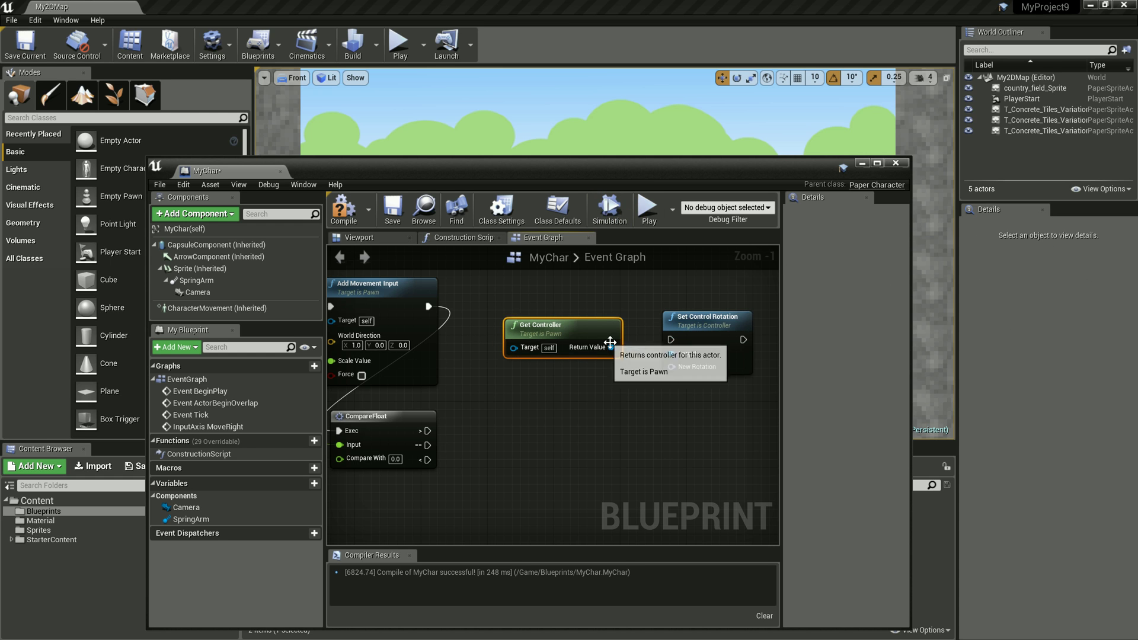
pyautogui.moveTo(671, 367); pyautogui.dragTo(638, 381)
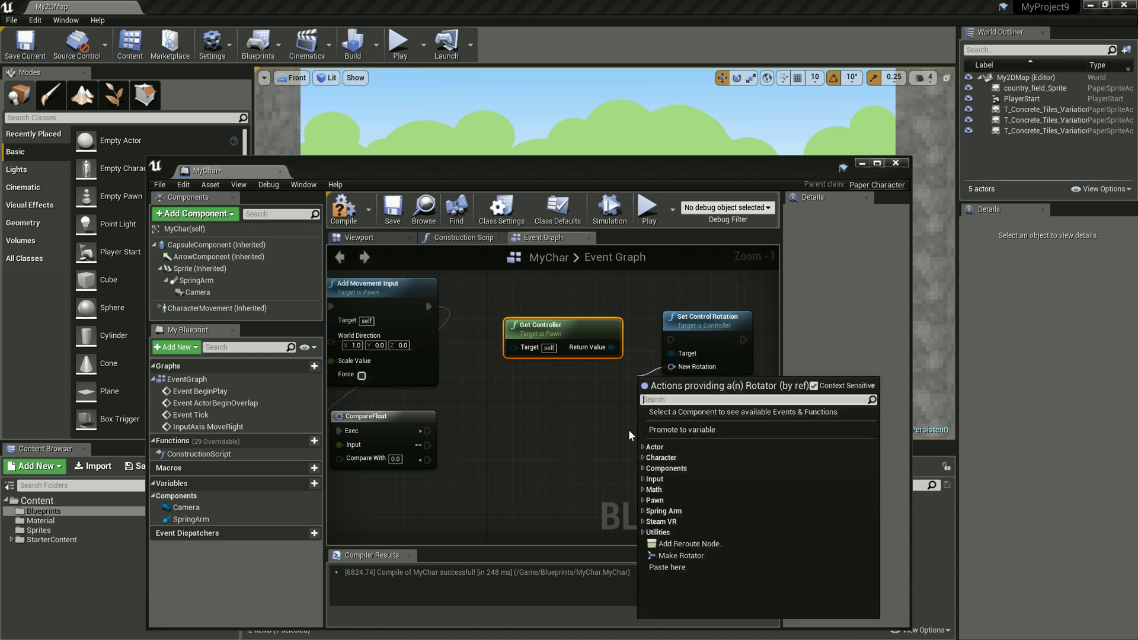
# - Feed a Make Rotator into New Rotation and run Set Control Rotation after CompareFloat
pyautogui.write('make')
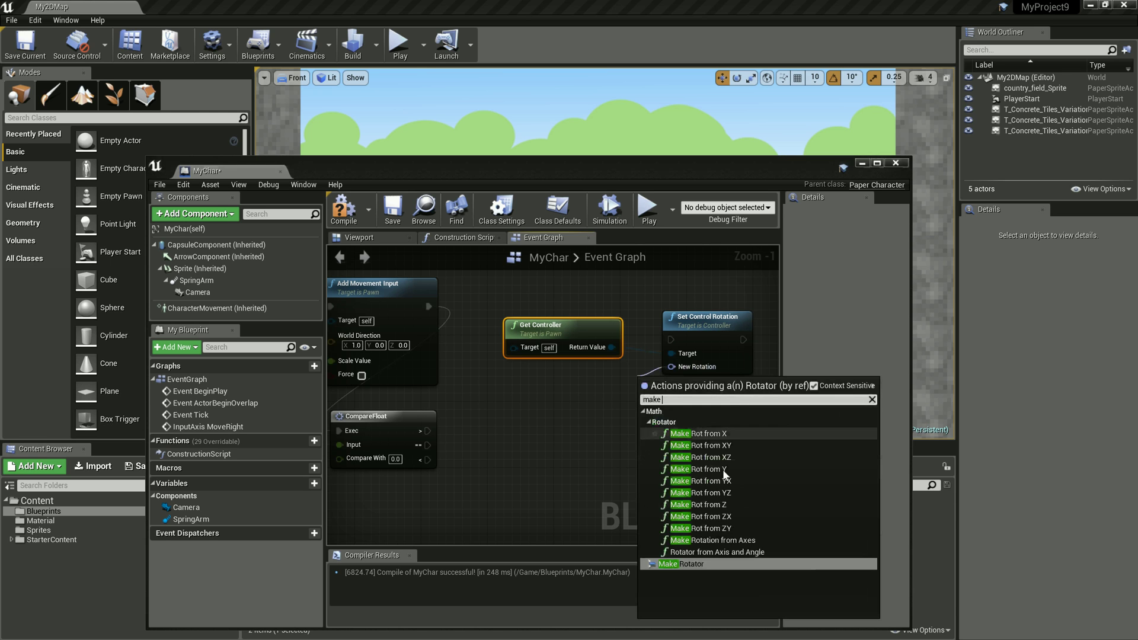
pyautogui.click(714, 565)
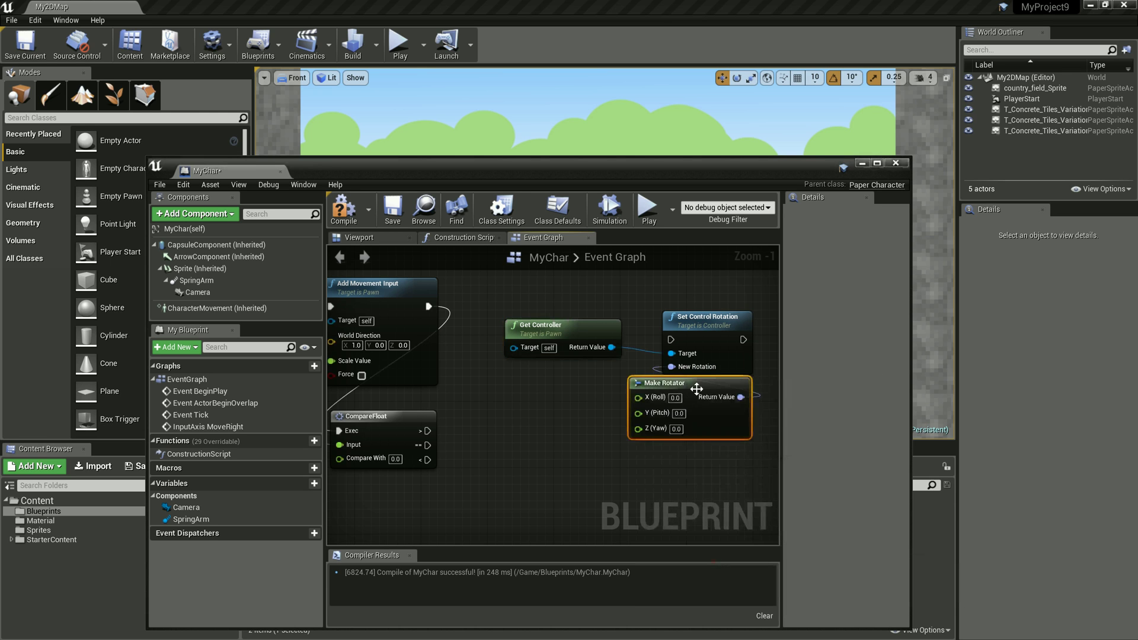
pyautogui.moveTo(691, 383); pyautogui.dragTo(555, 368)
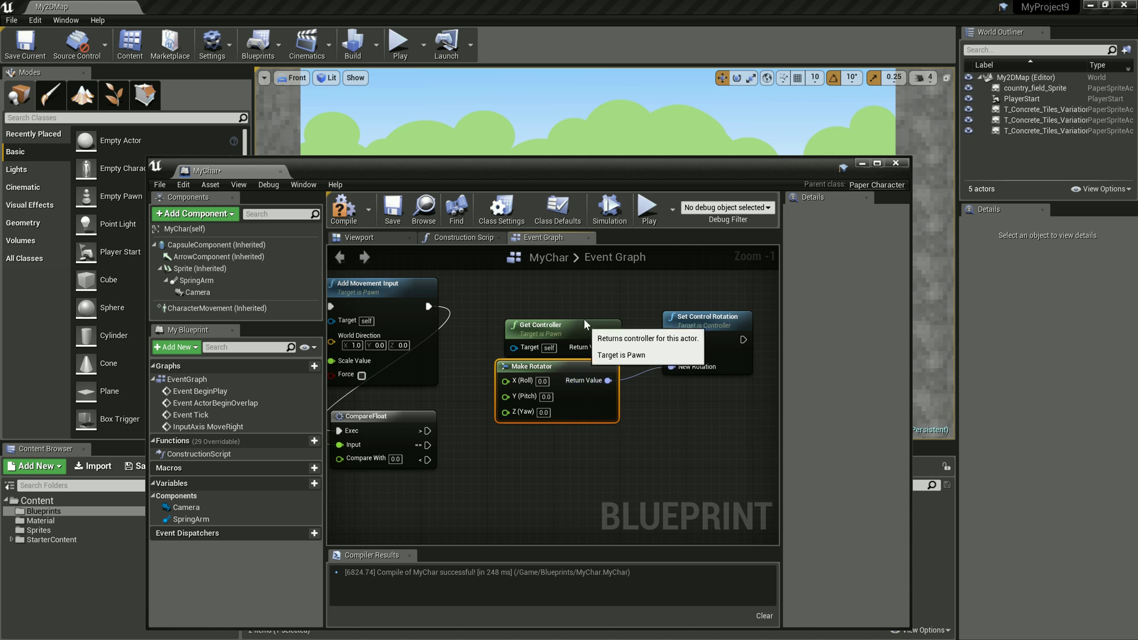
pyautogui.moveTo(586, 326); pyautogui.dragTo(570, 301)
pyautogui.moveTo(571, 366); pyautogui.dragTo(570, 349)
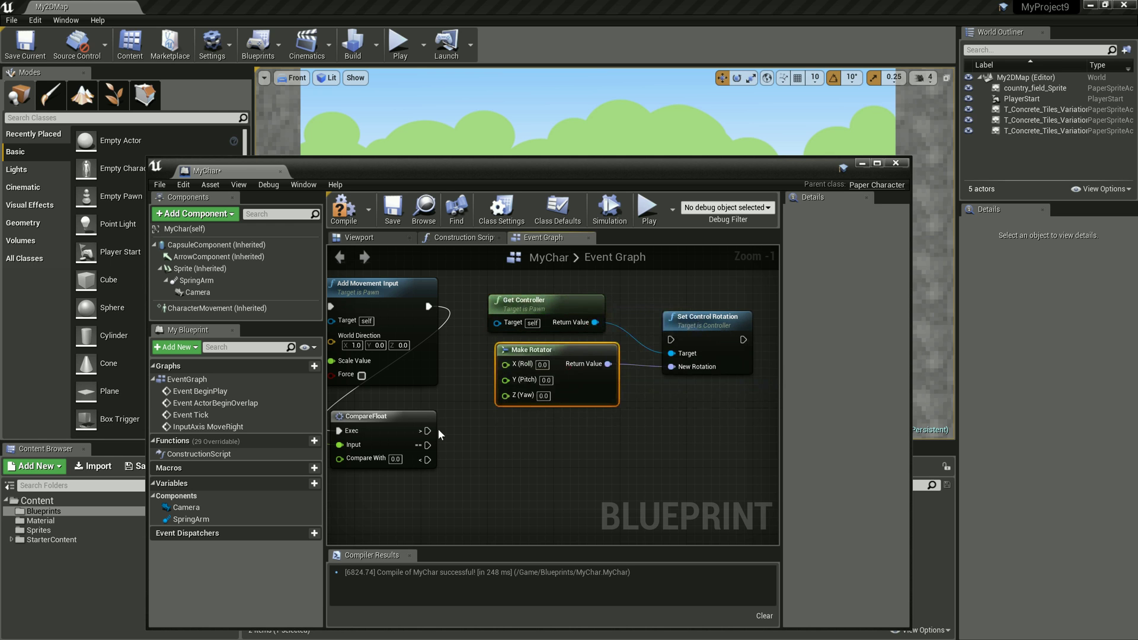
pyautogui.moveTo(426, 431); pyautogui.dragTo(667, 340)
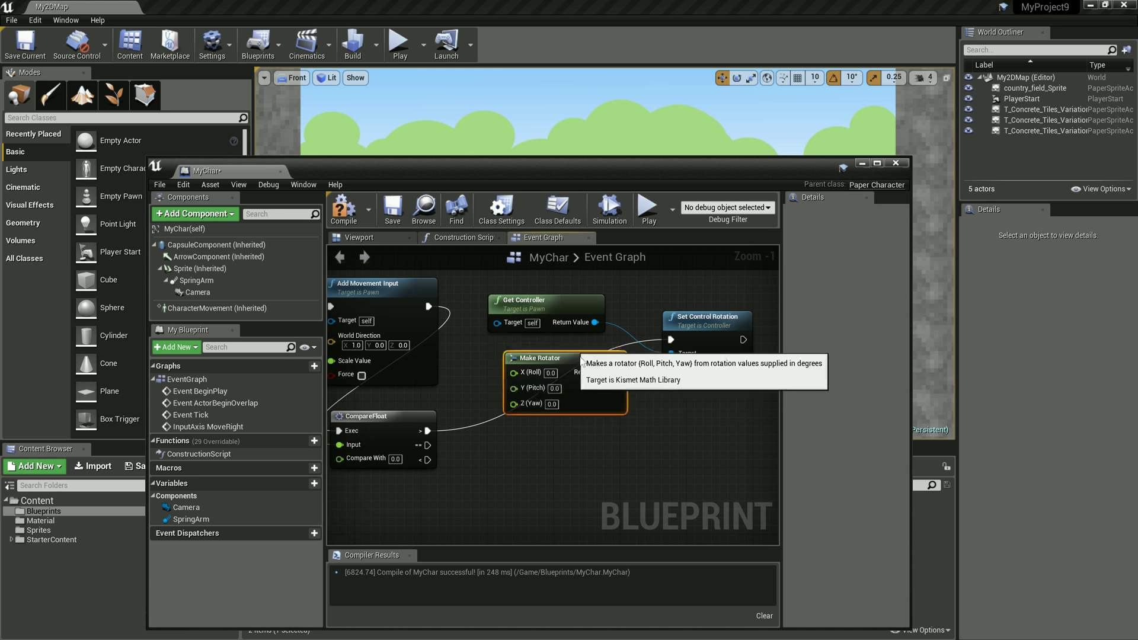
# - Rearrange the Make Rotator and Get Controller nodes so Get Controller sits below Make Rotator
pyautogui.moveTo(571, 355); pyautogui.dragTo(579, 363)
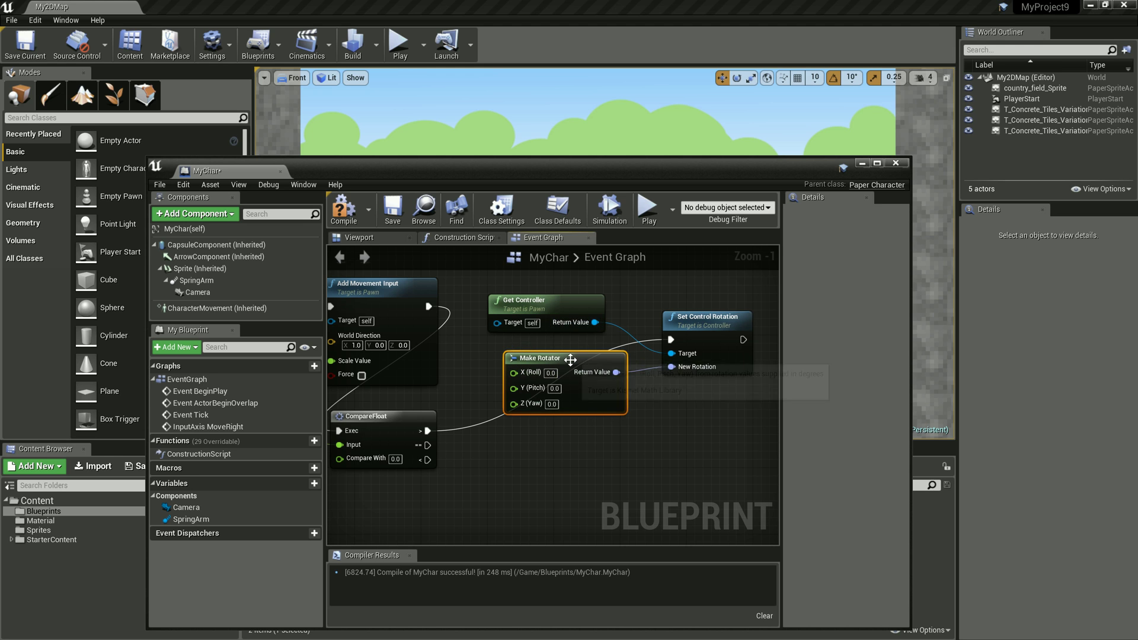
pyautogui.moveTo(566, 362)
pyautogui.mouseDown()
pyautogui.moveTo(545, 298)
pyautogui.moveTo(603, 266)
pyautogui.mouseUp()
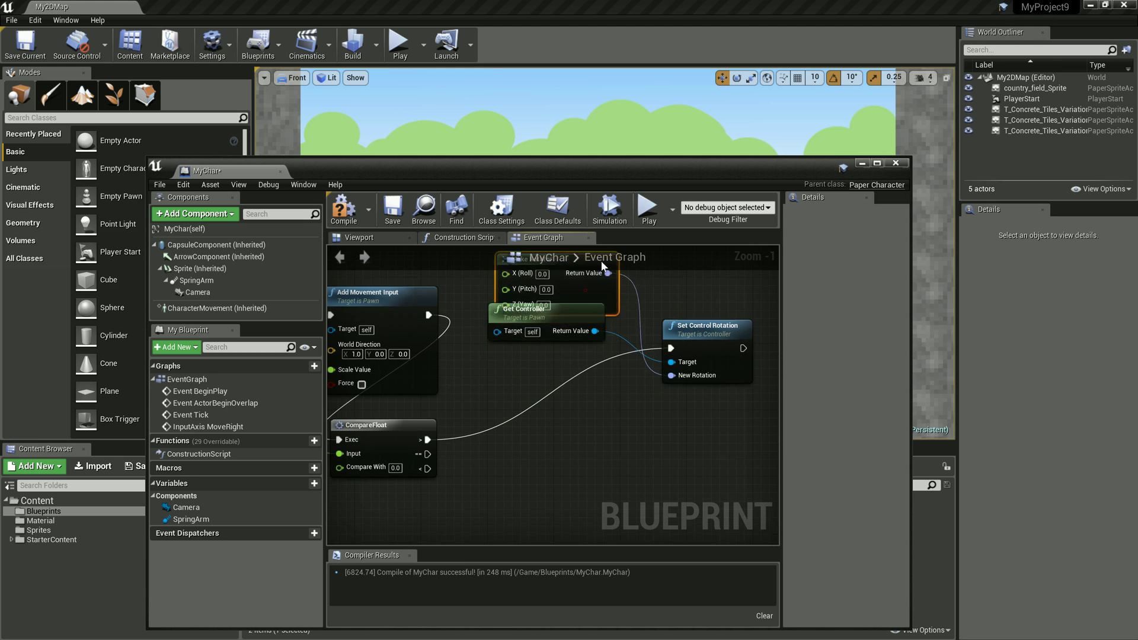
pyautogui.moveTo(536, 317)
pyautogui.mouseDown()
pyautogui.moveTo(554, 310)
pyautogui.moveTo(545, 443)
pyautogui.mouseUp()
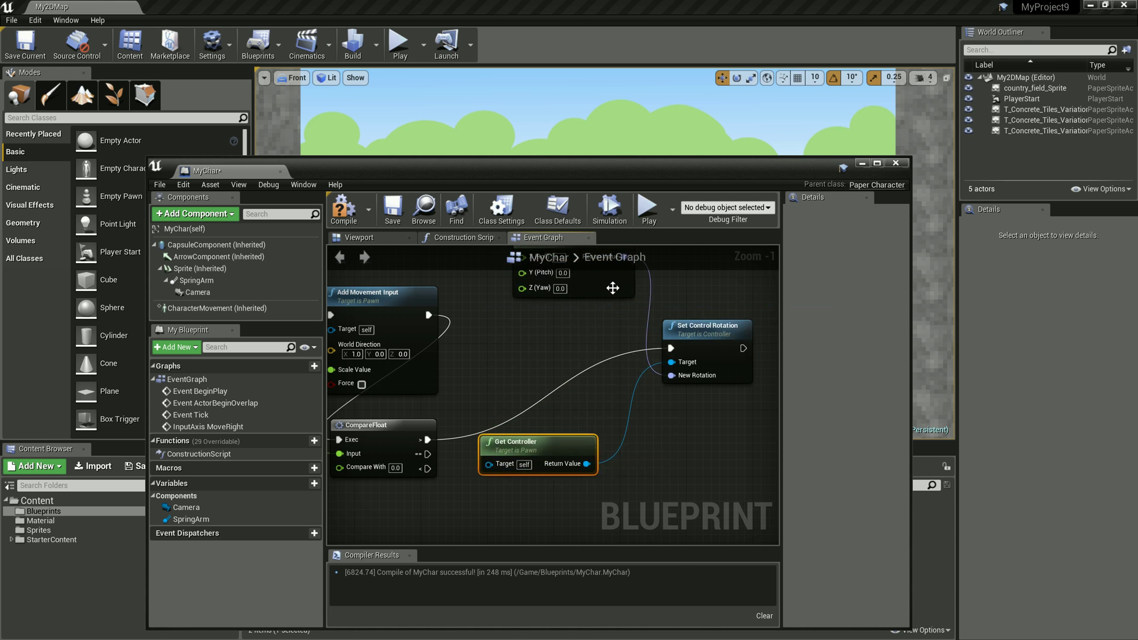
pyautogui.moveTo(612, 288); pyautogui.dragTo(562, 425)
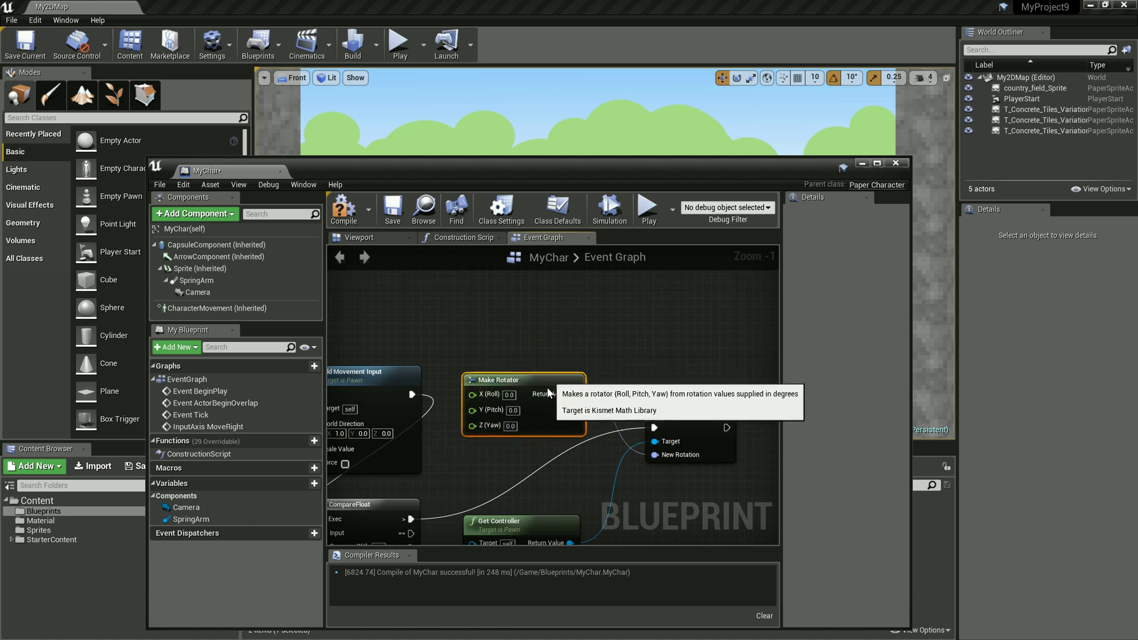
pyautogui.moveTo(639, 478); pyautogui.dragTo(646, 438, button='right')
pyautogui.click(535, 387)
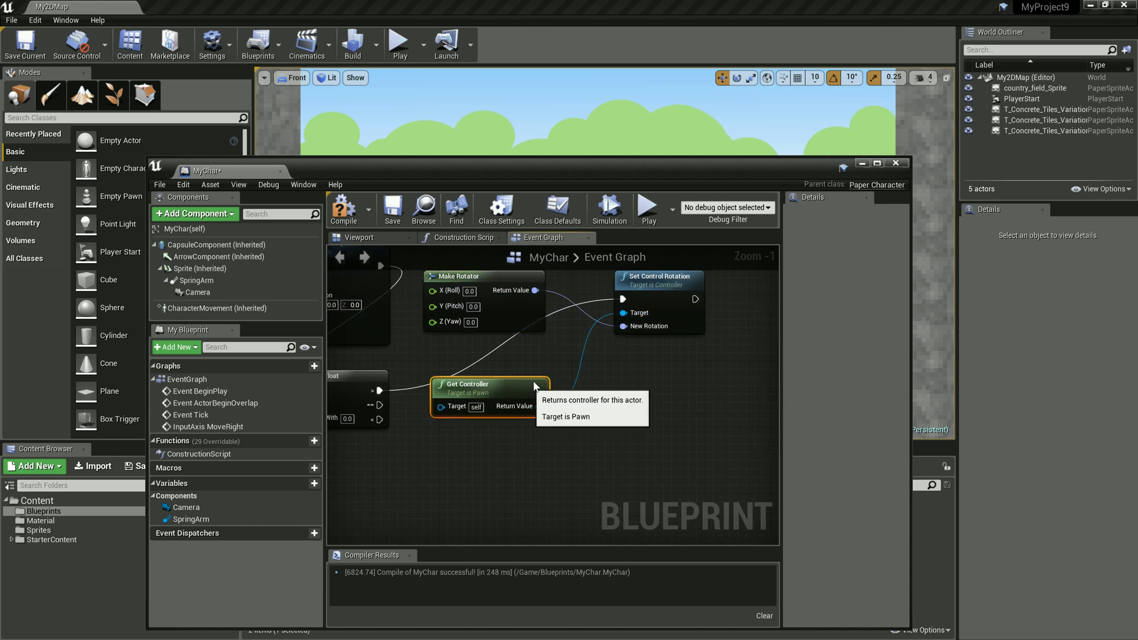
pyautogui.moveTo(535, 386); pyautogui.dragTo(536, 370)
pyautogui.moveTo(599, 418); pyautogui.dragTo(627, 417, button='right')
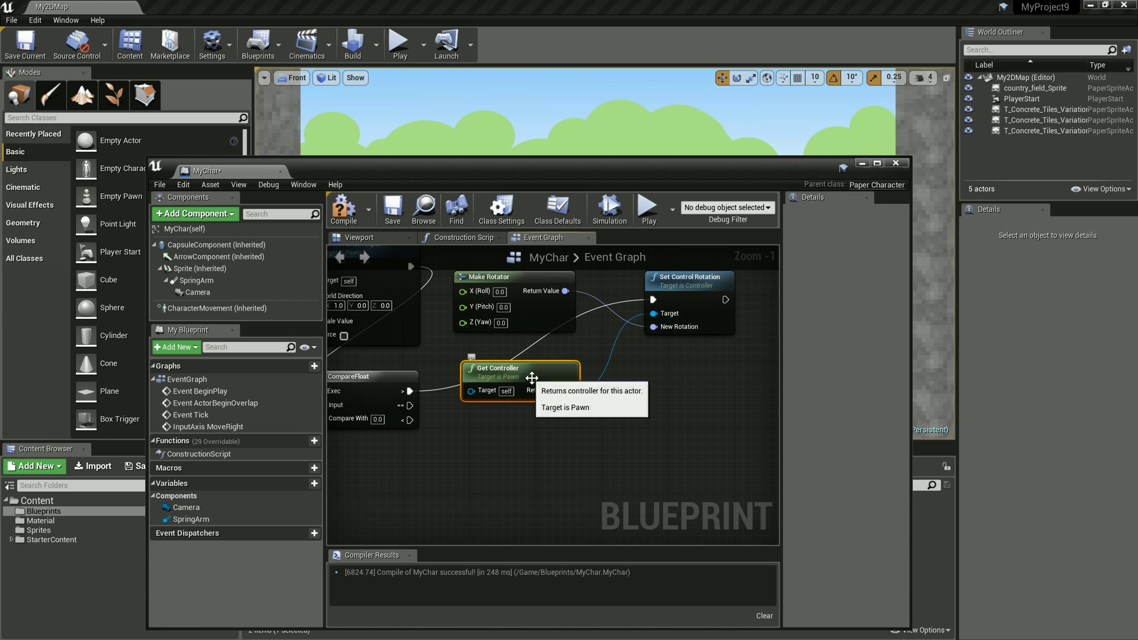
pyautogui.moveTo(534, 378); pyautogui.dragTo(535, 385)
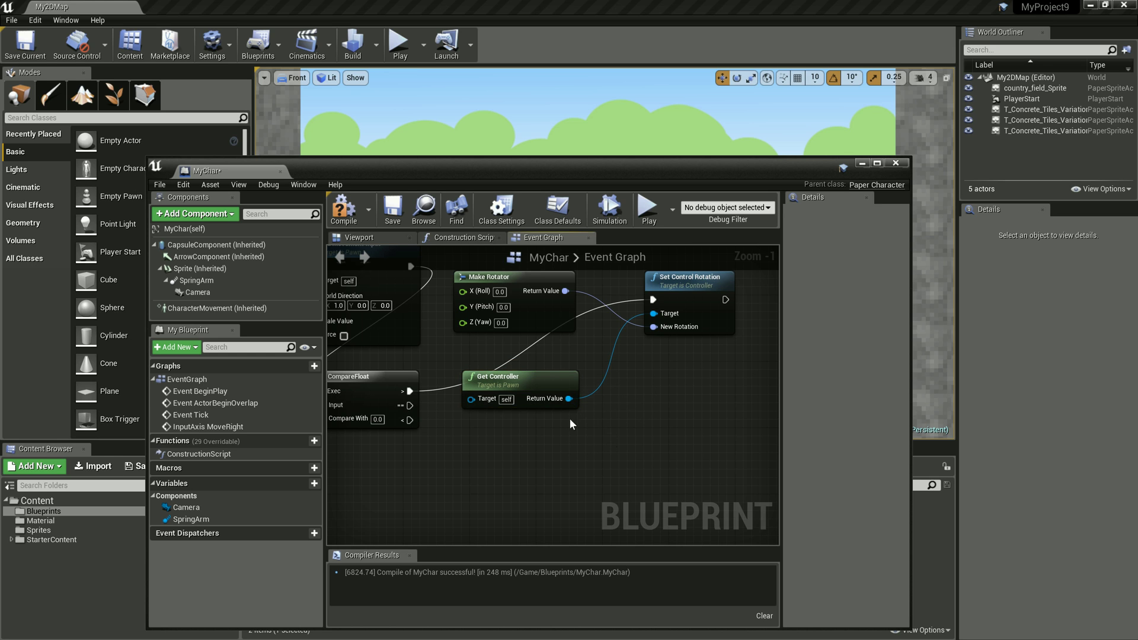
# - Add a second Set Control Rotation node targeting Get Controller's Return Value
pyautogui.moveTo(568, 398); pyautogui.dragTo(612, 444)
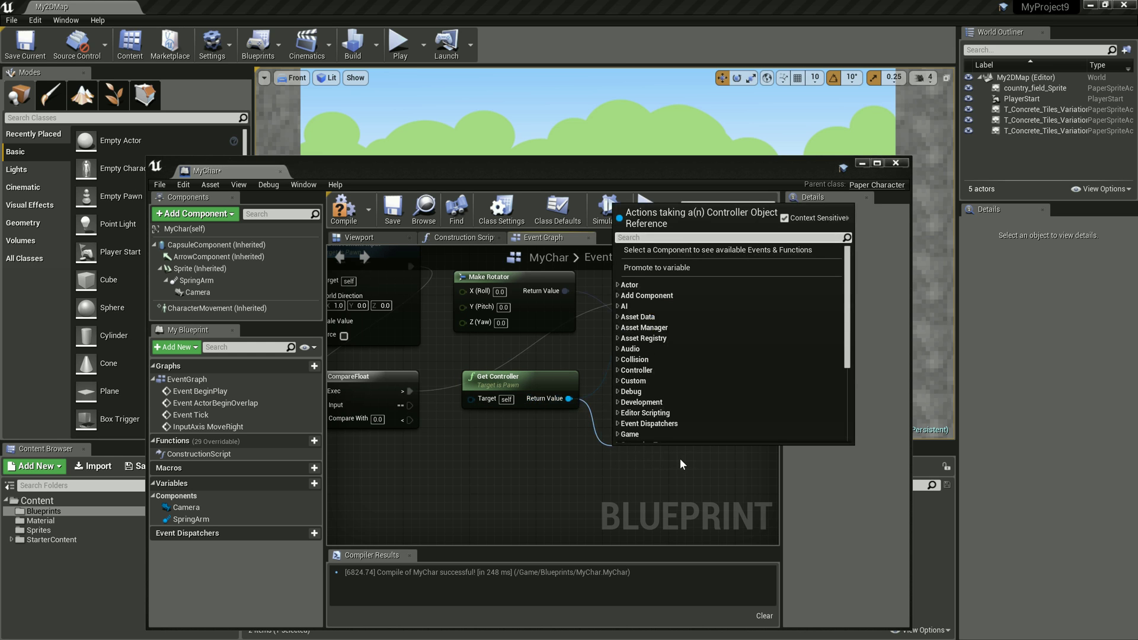
pyautogui.write('Control Rot')
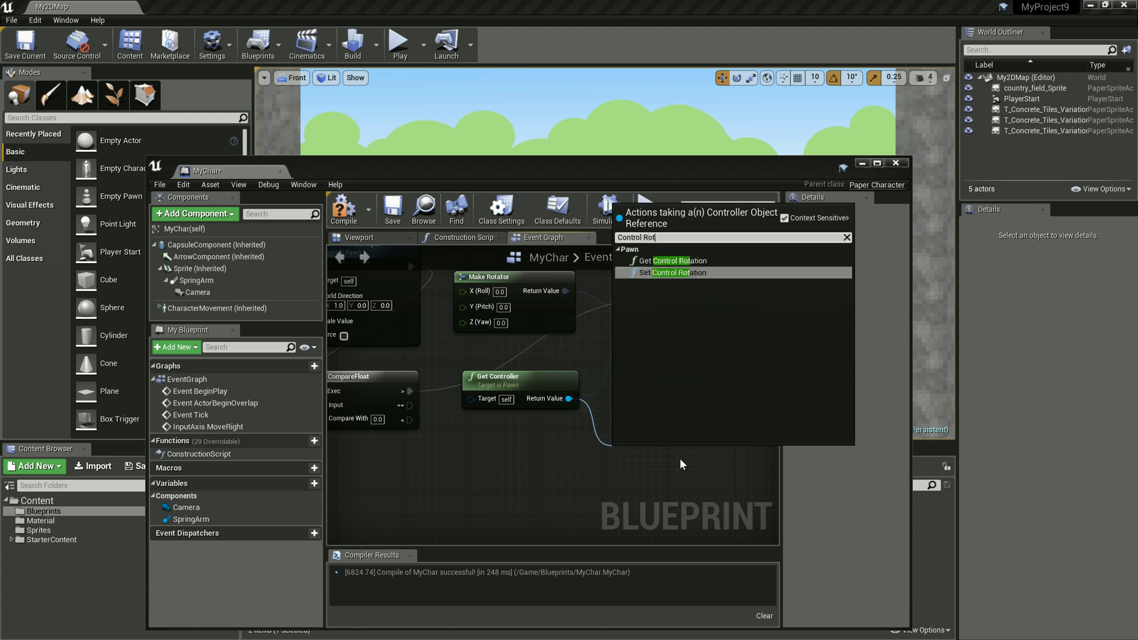
pyautogui.press('Return')
pyautogui.moveTo(681, 458); pyautogui.dragTo(706, 439)
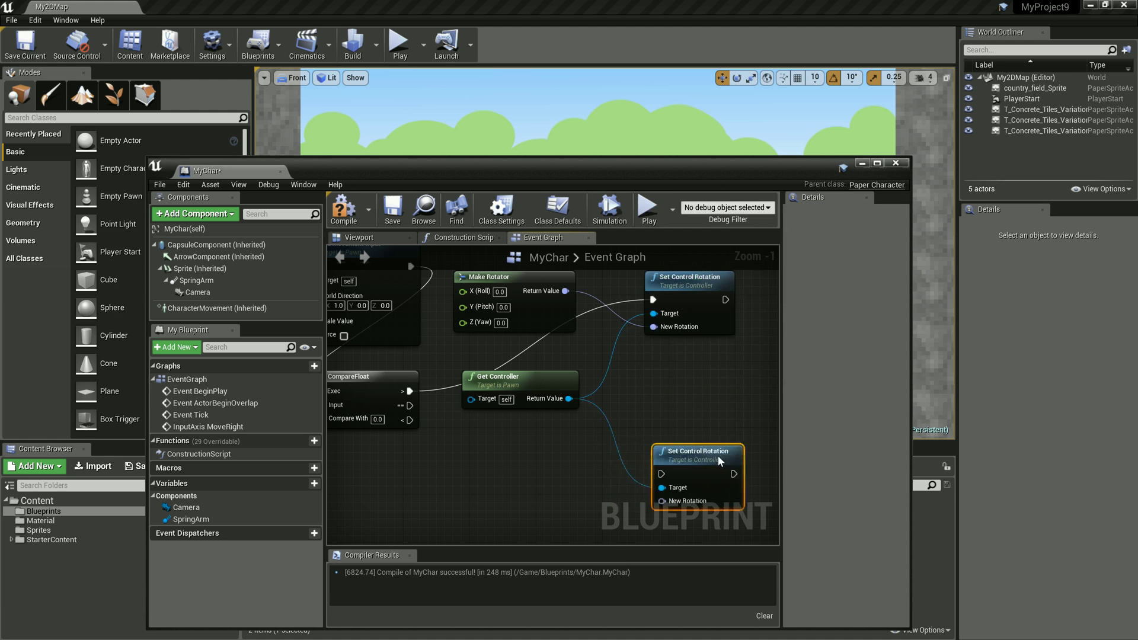
# - Feed it a Make Rotator with Yaw set to 180
pyautogui.moveTo(571, 501); pyautogui.dragTo(586, 443, button='right')
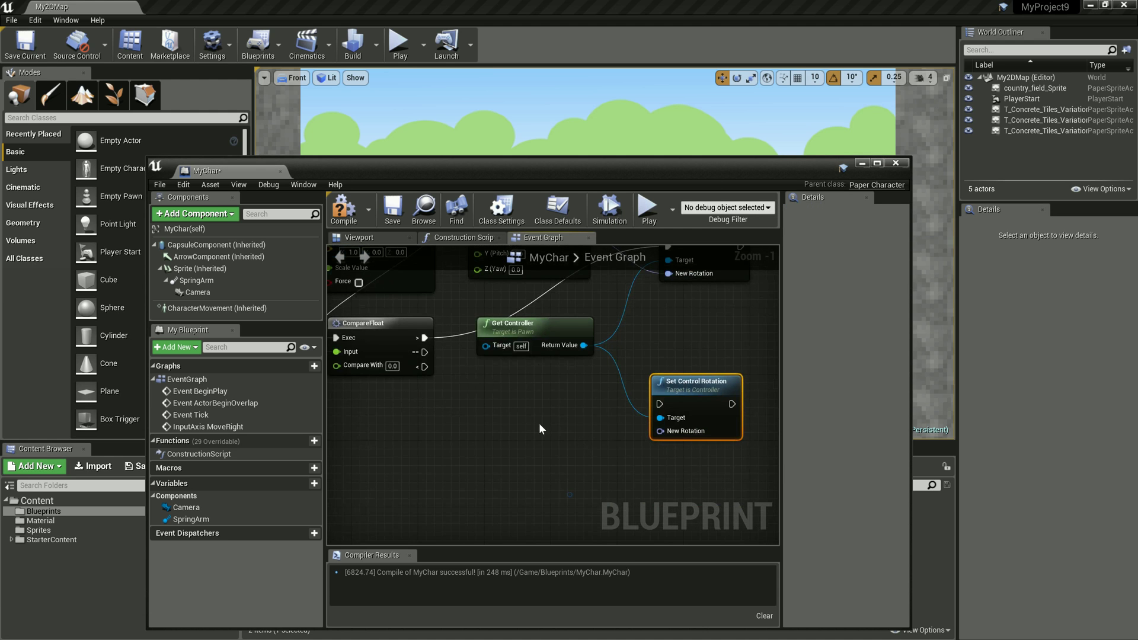
pyautogui.moveTo(679, 438); pyautogui.dragTo(560, 443)
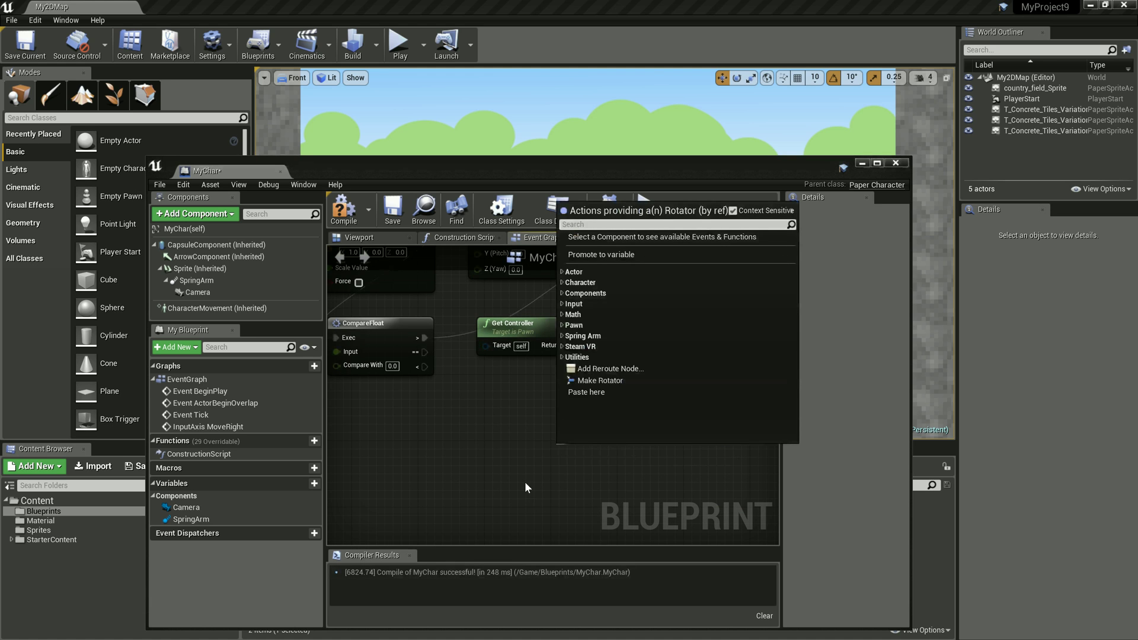
pyautogui.click(598, 380)
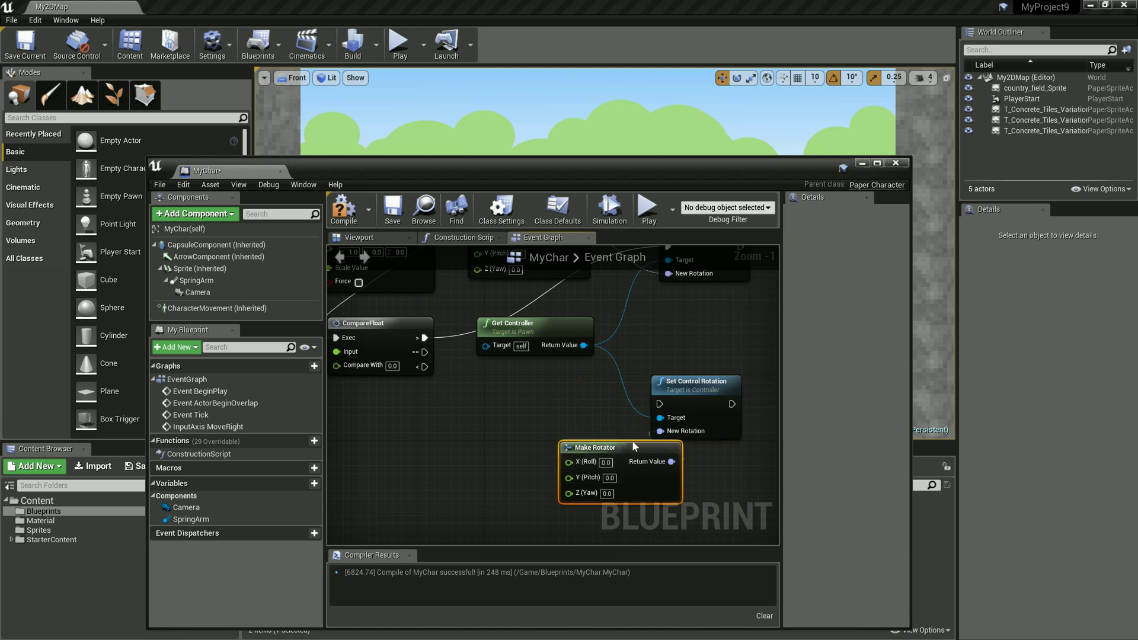
pyautogui.moveTo(632, 448); pyautogui.dragTo(548, 416)
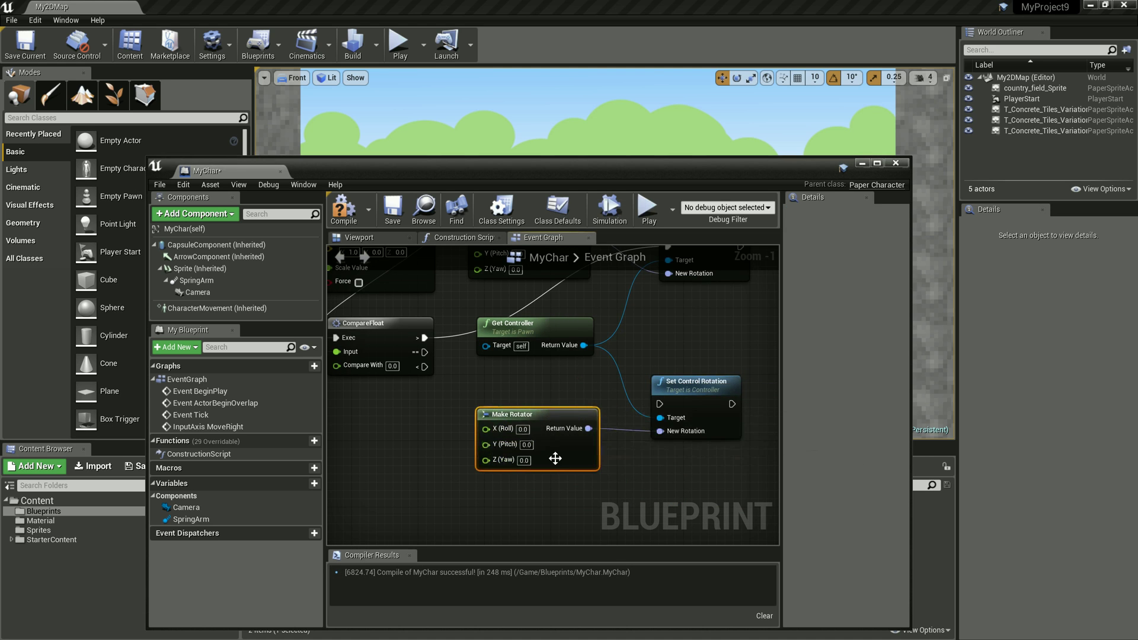
pyautogui.click(524, 460)
pyautogui.write('180')
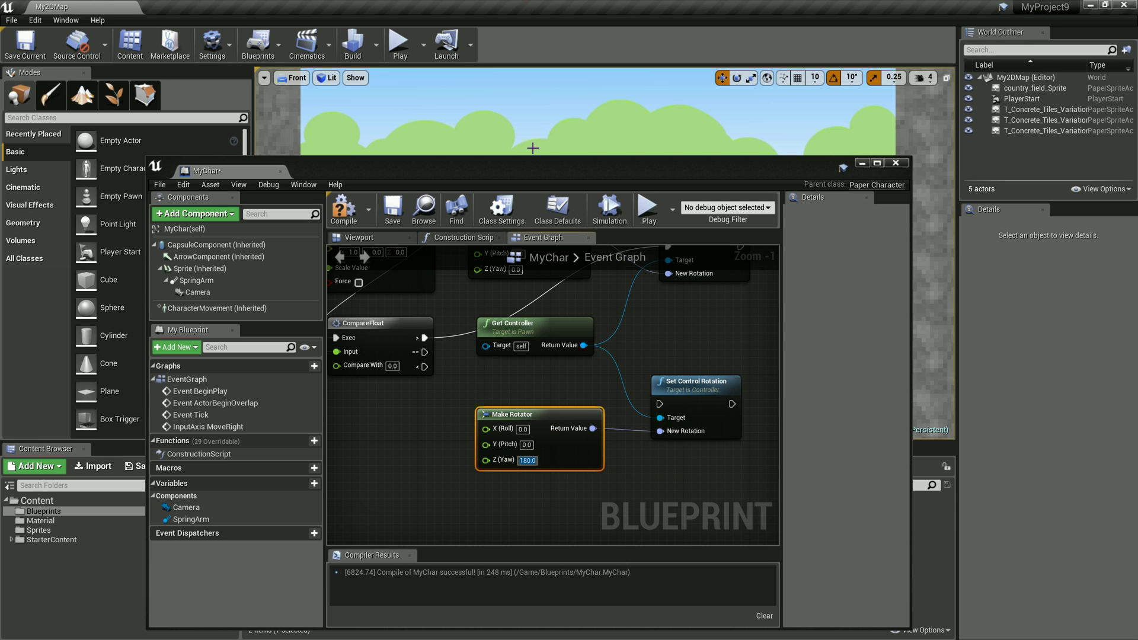
# - Connect CompareFloat's '<' output to the second Set Control Rotation
pyautogui.moveTo(528, 165); pyautogui.dragTo(531, 532)
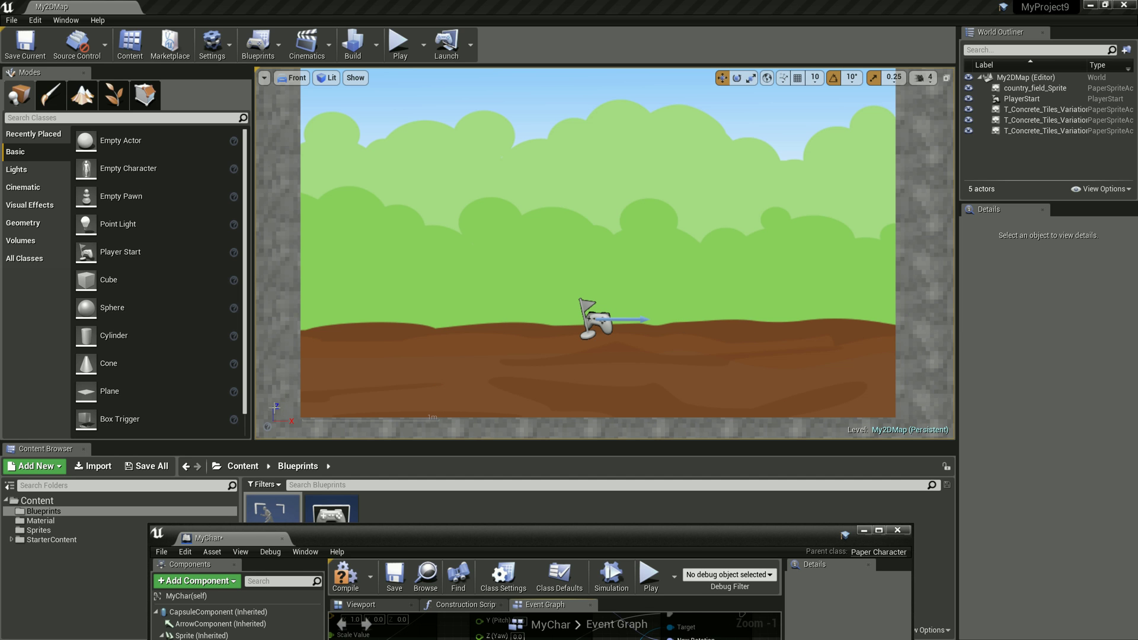
pyautogui.moveTo(565, 526); pyautogui.dragTo(578, 137)
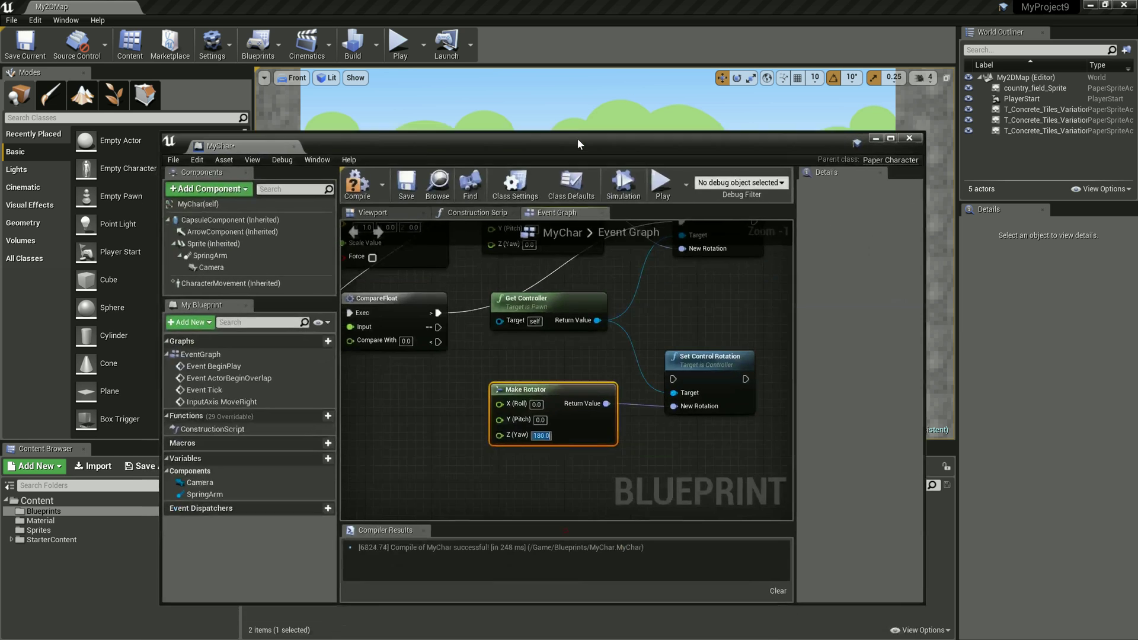
pyautogui.moveTo(435, 409); pyautogui.dragTo(465, 421, button='right')
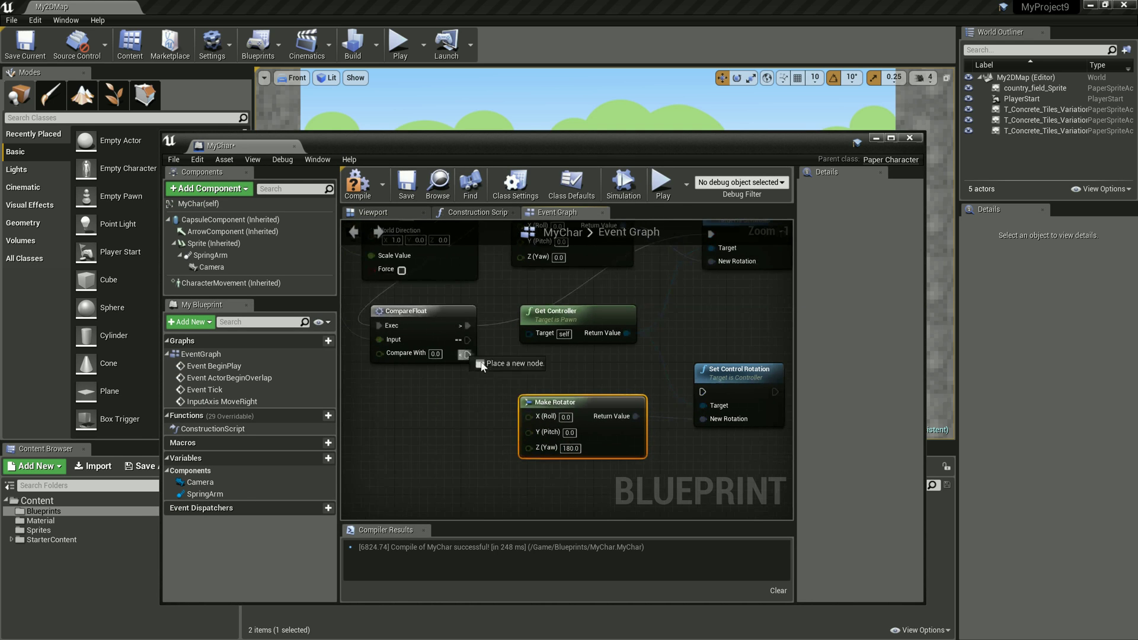
pyautogui.moveTo(467, 354); pyautogui.dragTo(704, 392)
# - Compile and save MyChar, then start a Play test of the level
pyautogui.click(357, 182)
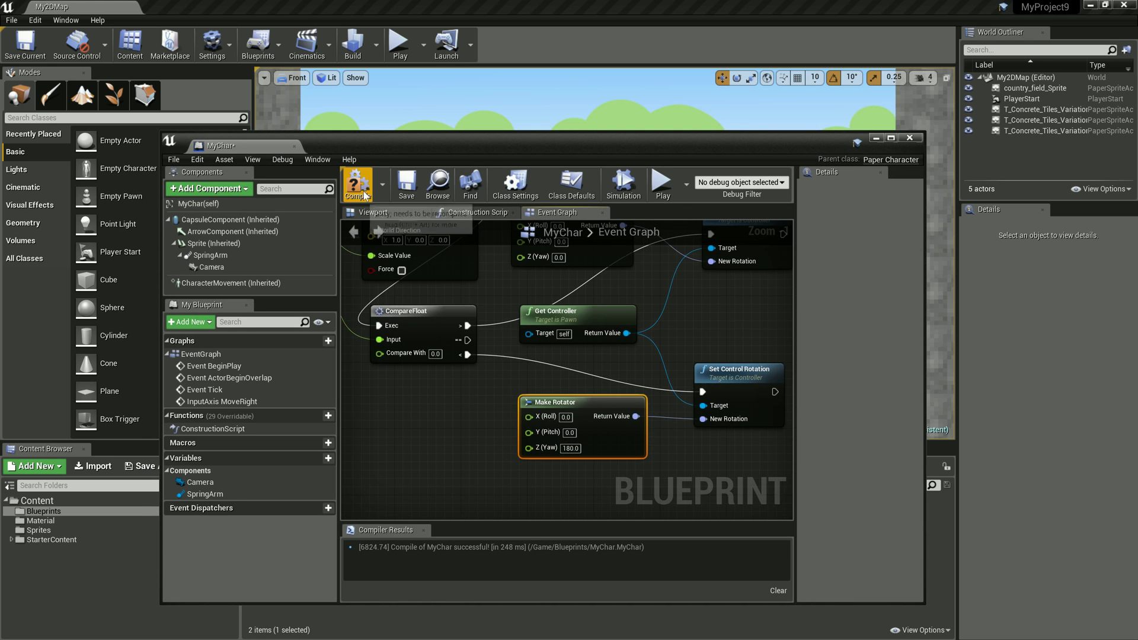
pyautogui.click(407, 185)
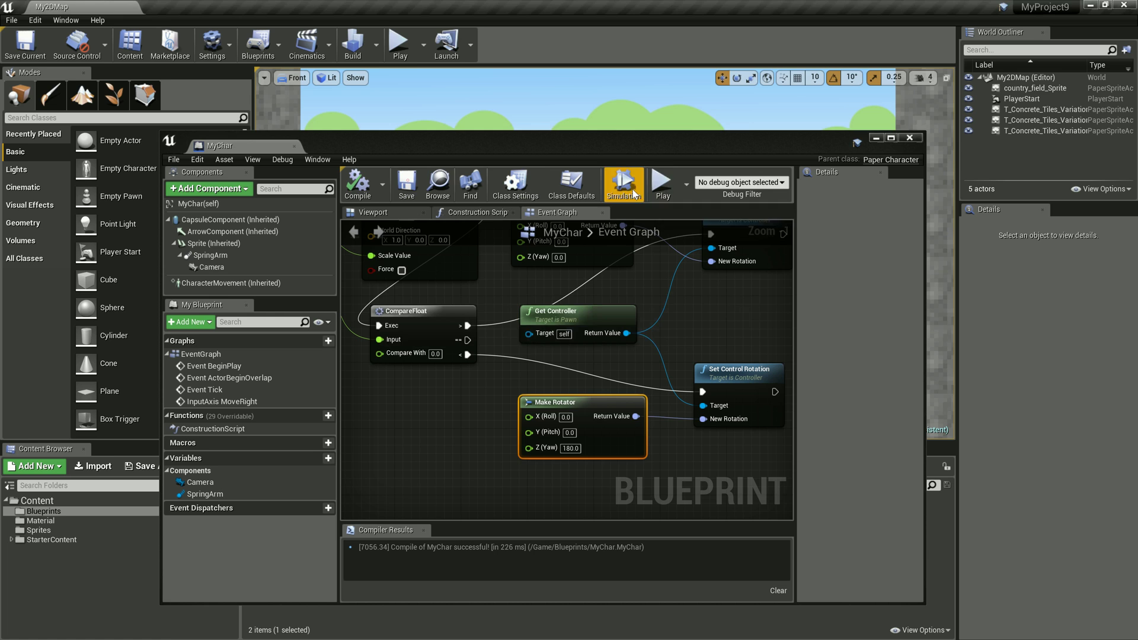
pyautogui.click(662, 181)
pyautogui.moveTo(665, 142); pyautogui.dragTo(673, 408)
pyautogui.click(599, 237)
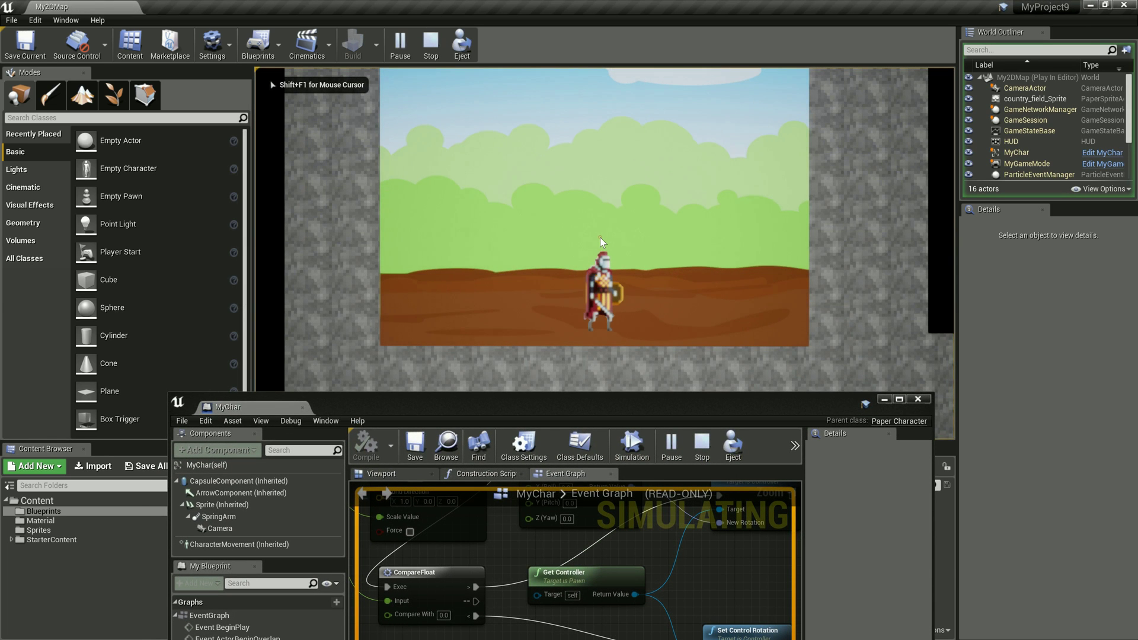
# - Walk the knight right and left with D and A to confirm it turns, then stop playing
pyautogui.press('d')
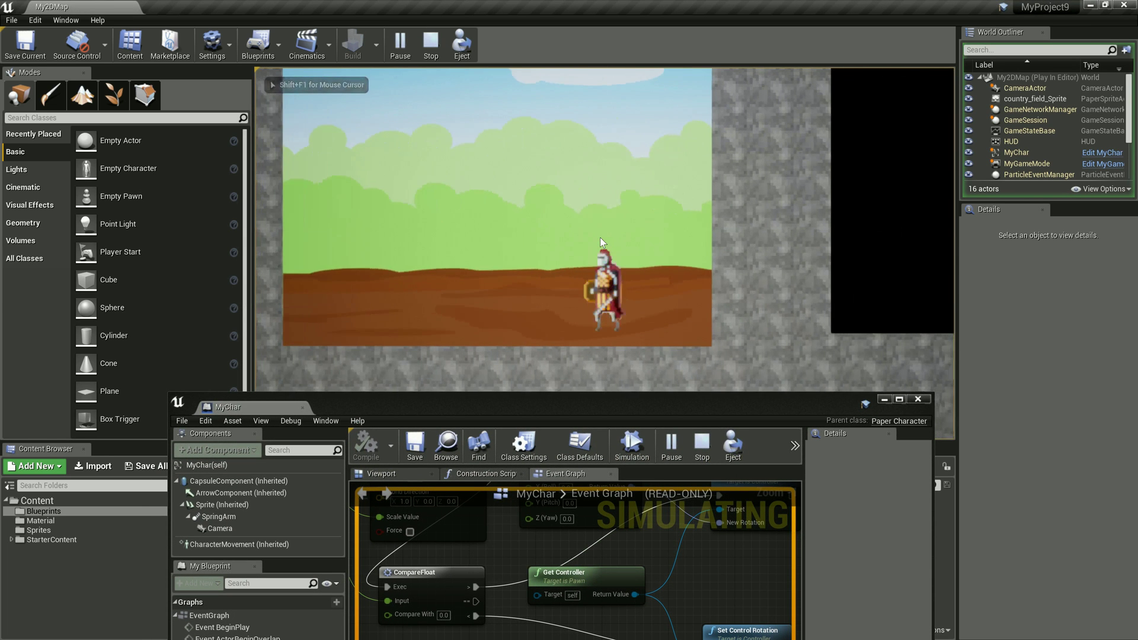
pyautogui.press('a')
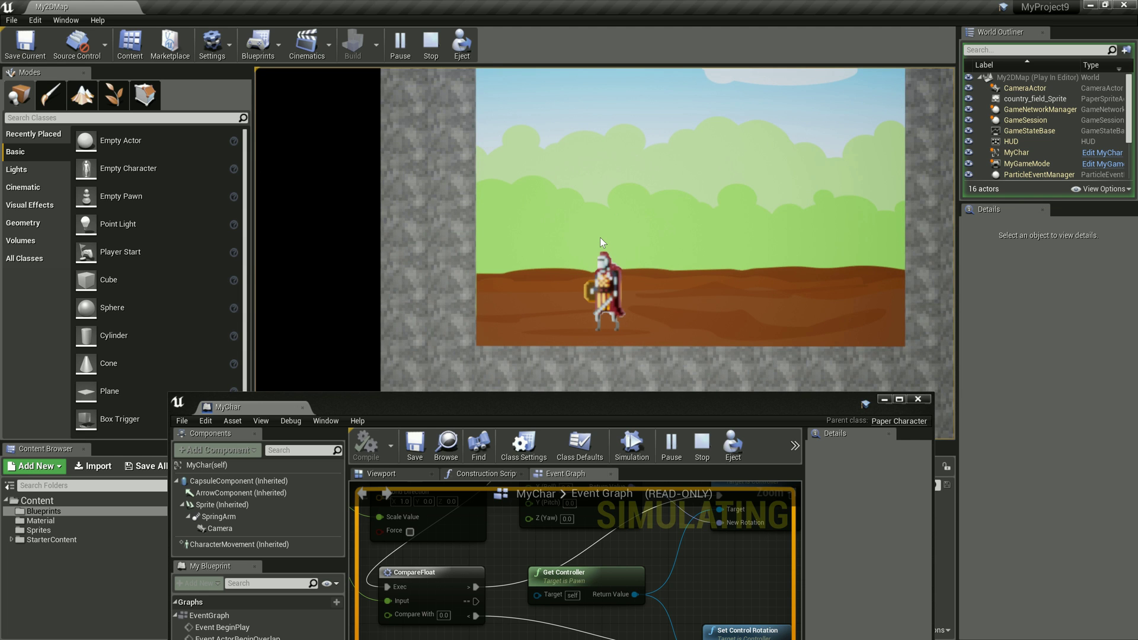
pyautogui.press('d')
pyautogui.press('d')
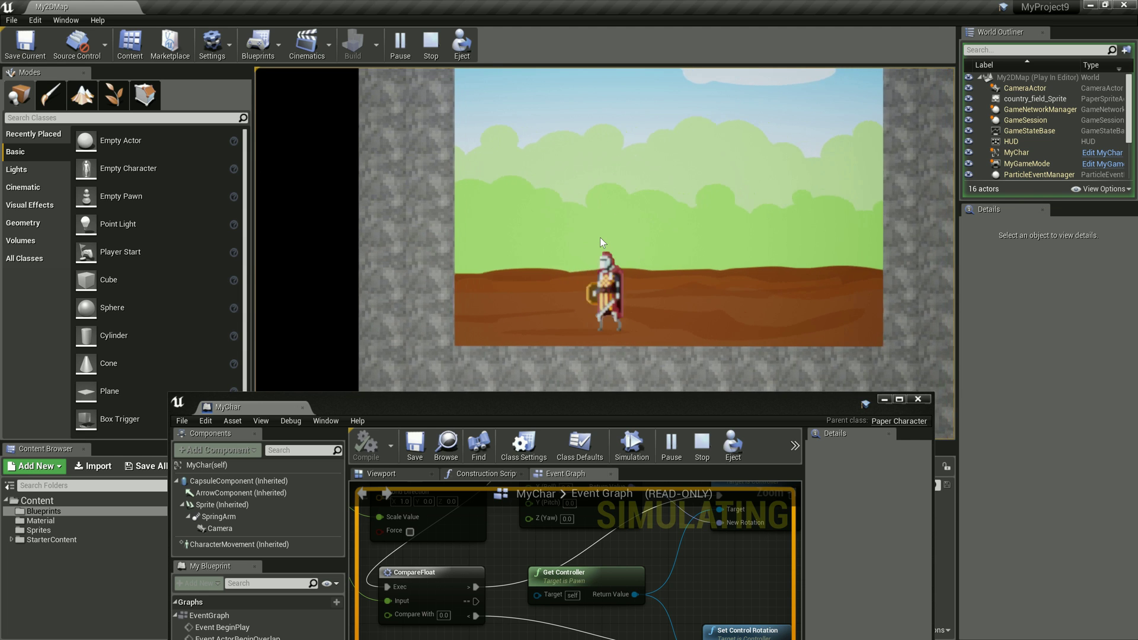
pyautogui.press('a')
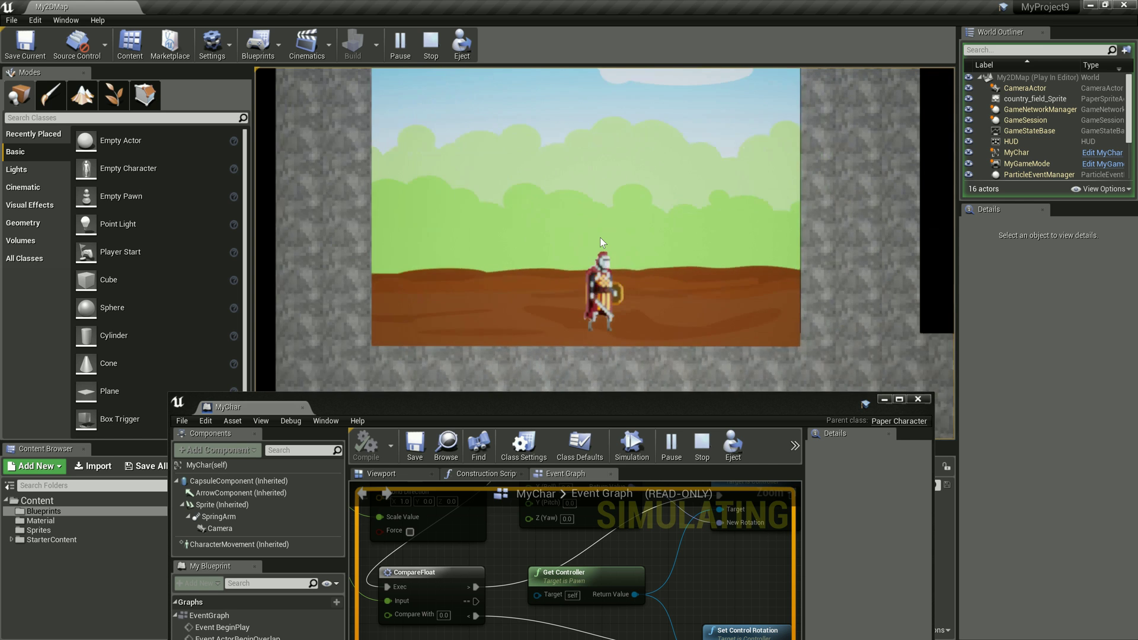
pyautogui.press('Escape')
# - Box-select the movement and facing nodes and wrap them in a comment titled 'Movement'
pyautogui.moveTo(646, 414); pyautogui.dragTo(650, 161)
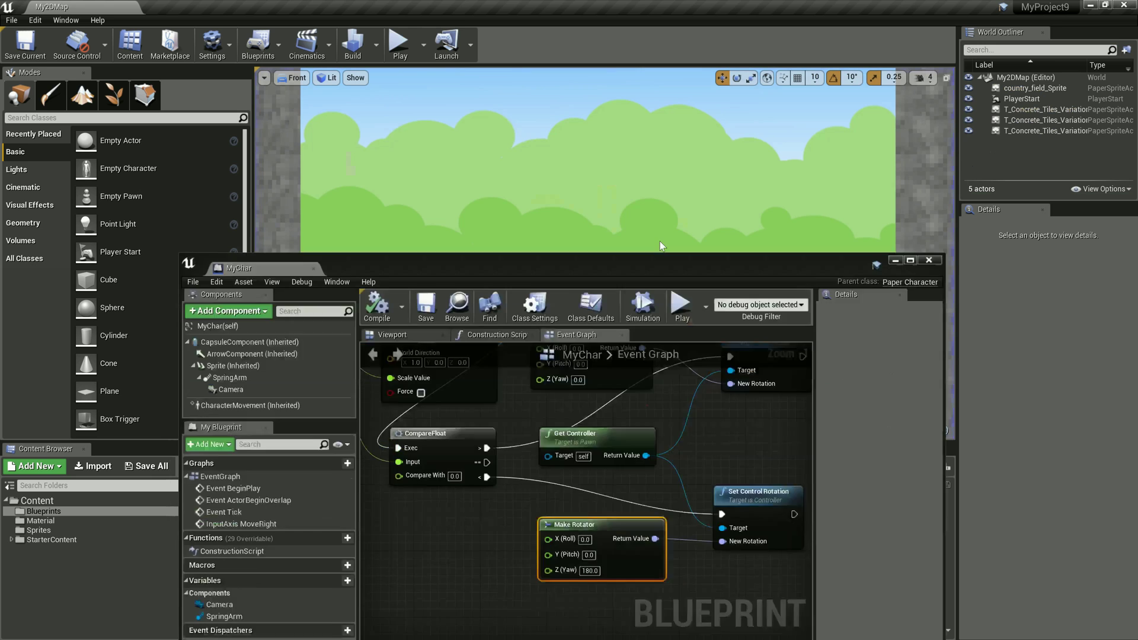
pyautogui.scroll(-2, 624, 403)
pyautogui.scroll(-1, 624, 403)
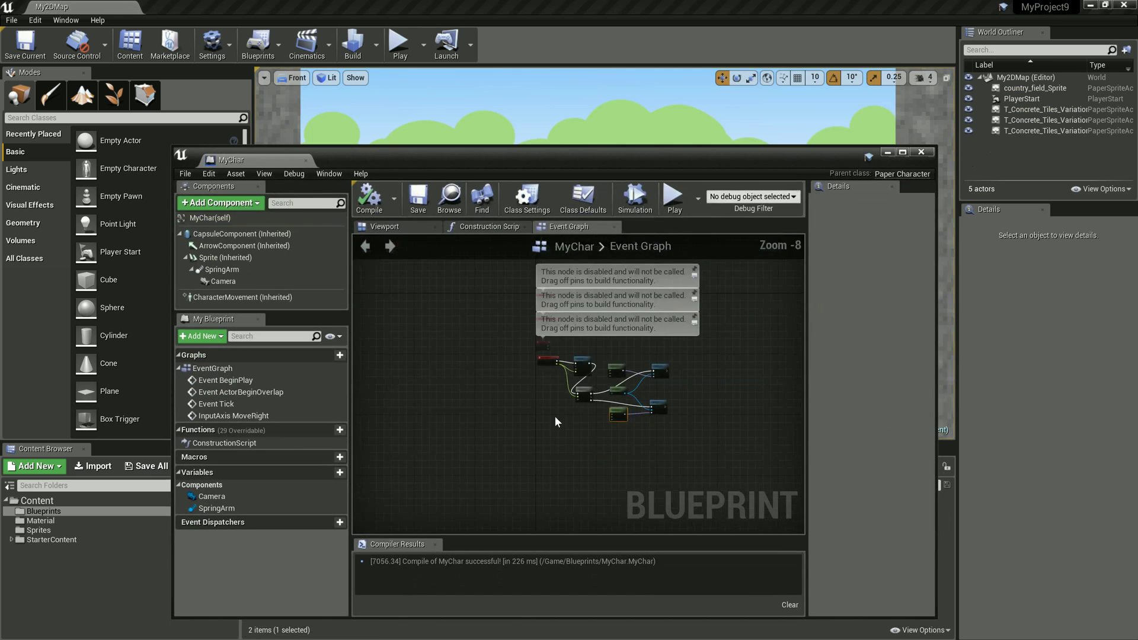
pyautogui.scroll(-1, 592, 400)
pyautogui.scroll(-1, 574, 398)
pyautogui.scroll(-2, 574, 401)
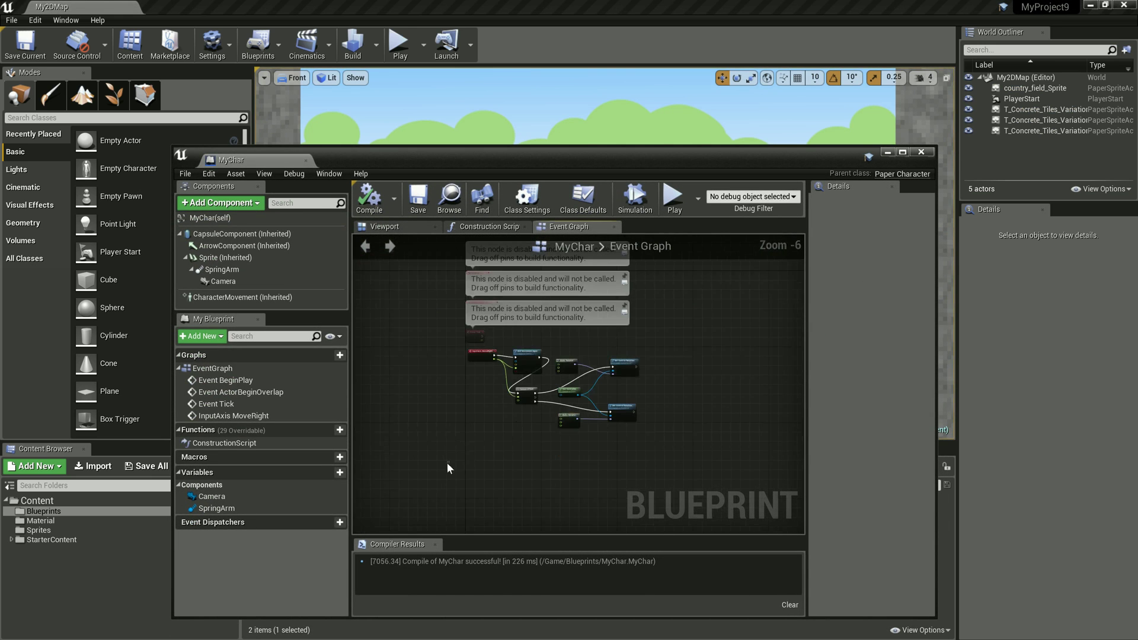
pyautogui.moveTo(447, 462); pyautogui.dragTo(642, 355)
pyautogui.press('c')
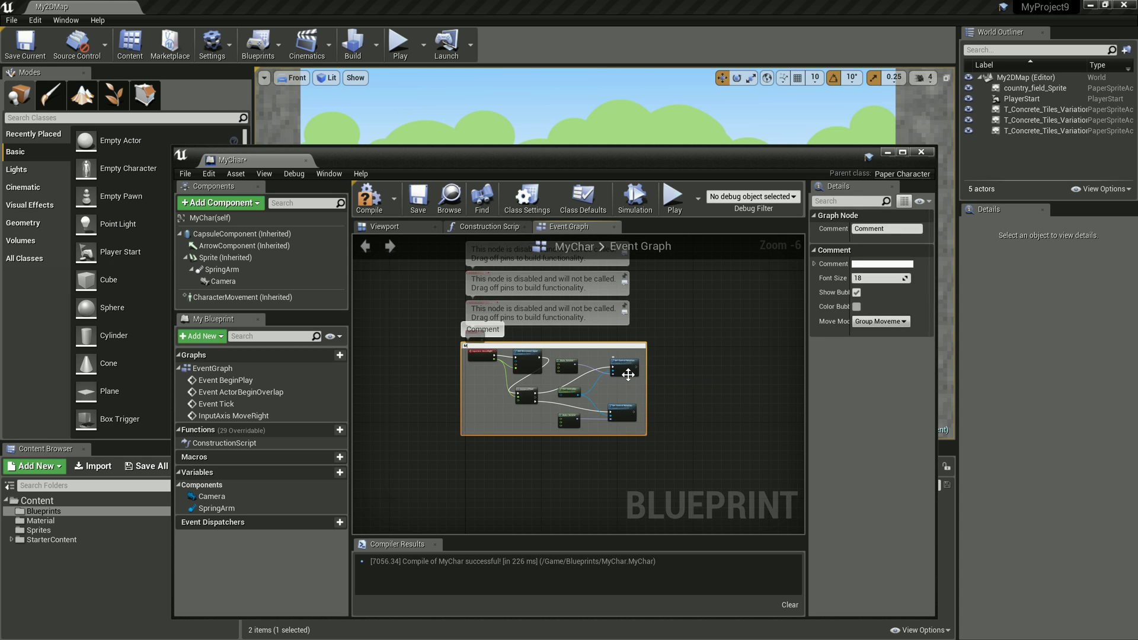
pyautogui.write('Movement')
pyautogui.press('Return')
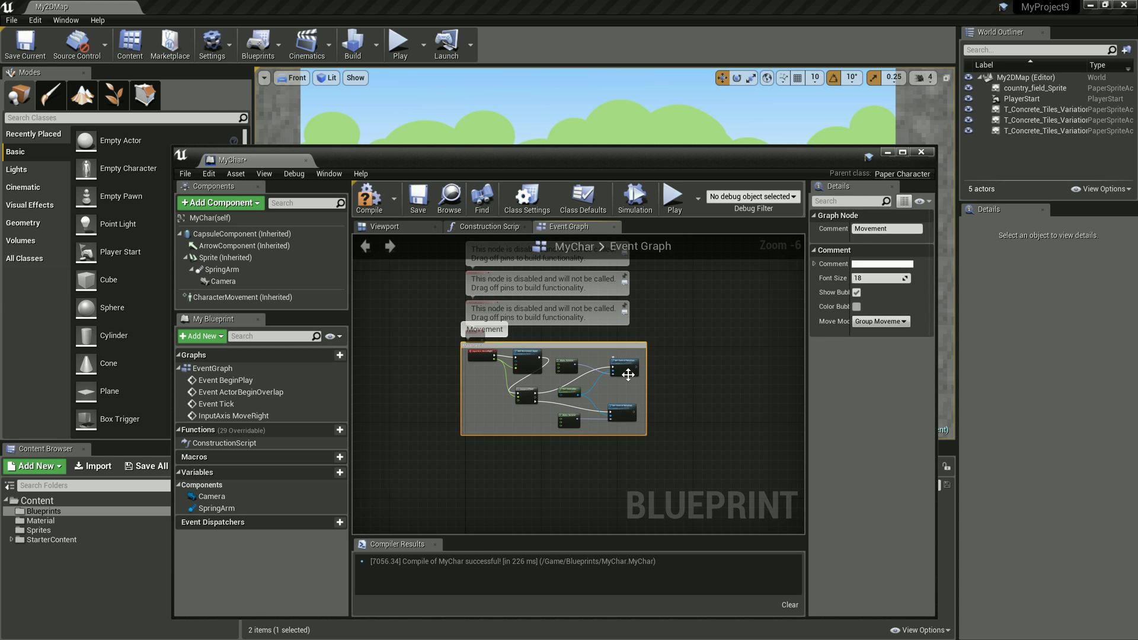
pyautogui.click(736, 403)
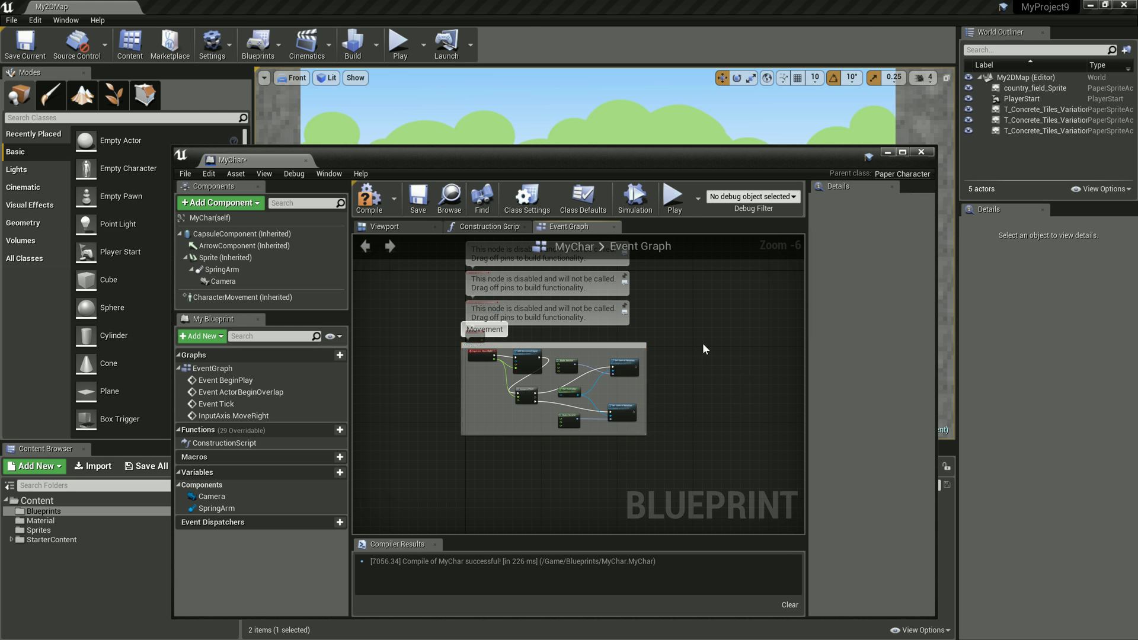
# - Add an InputAction Jump event to the graph, removing a stray Jump node added by mistake
pyautogui.scroll(1, 522, 406)
pyautogui.scroll(1, 387, 434)
pyautogui.scroll(1, 478, 415)
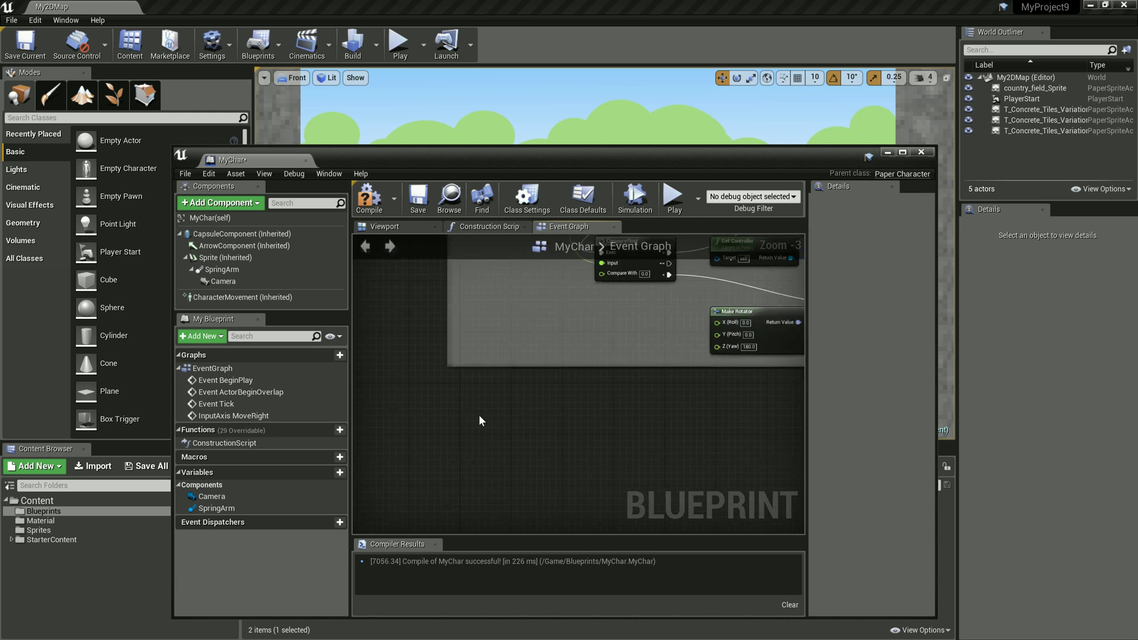
pyautogui.rightClick(466, 401)
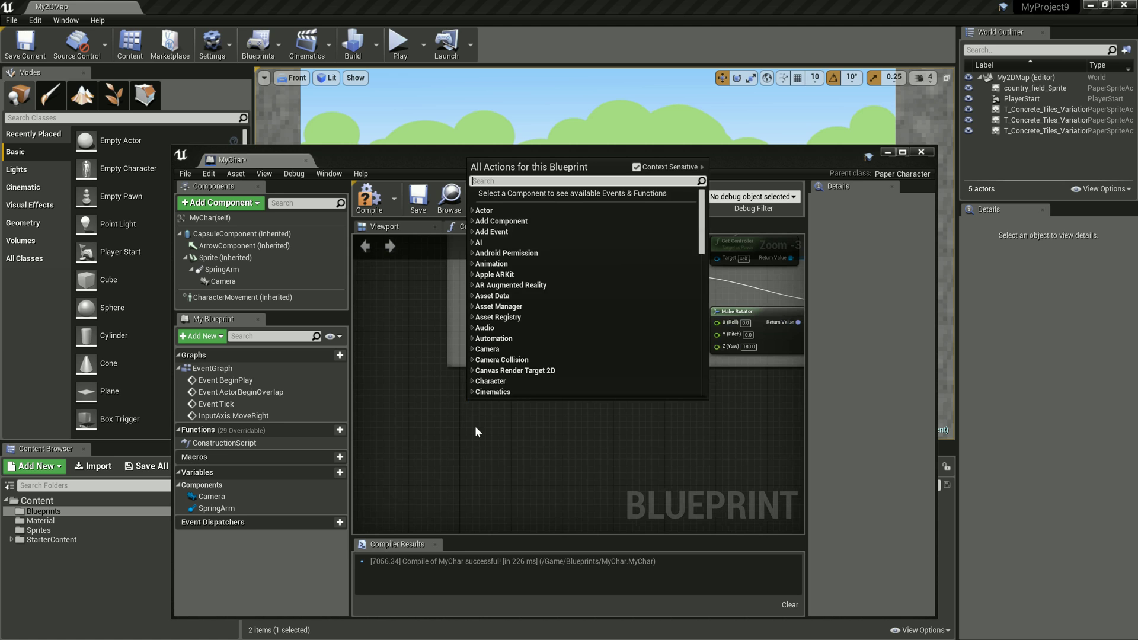
pyautogui.write('jump')
pyautogui.press('Return')
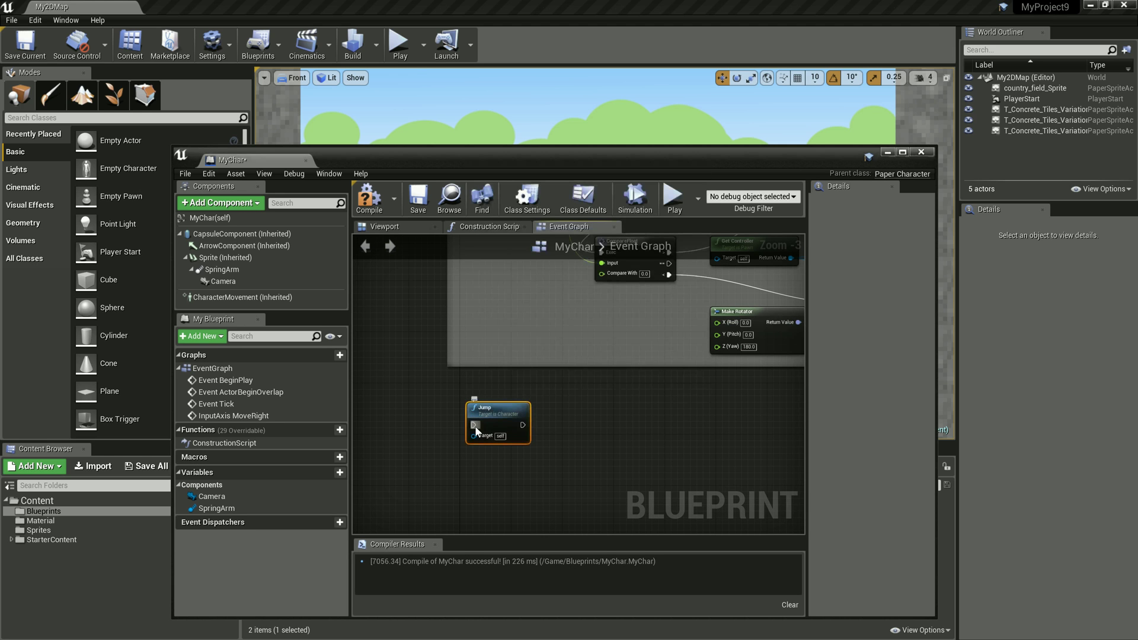
pyautogui.press('Delete')
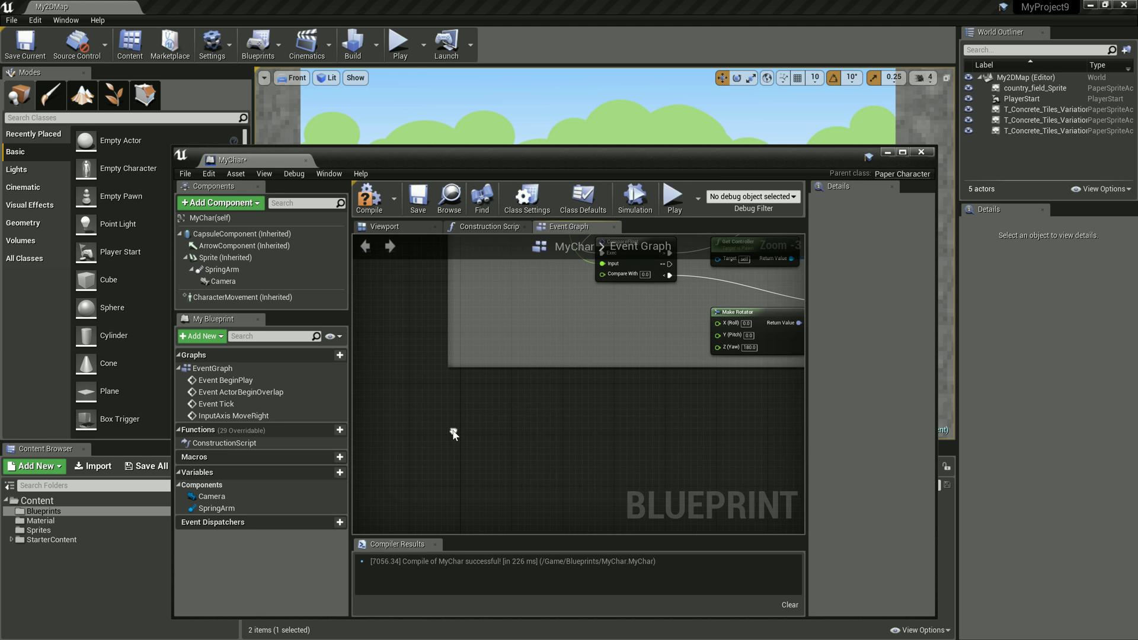
pyautogui.rightClick(482, 435)
pyautogui.write('jump')
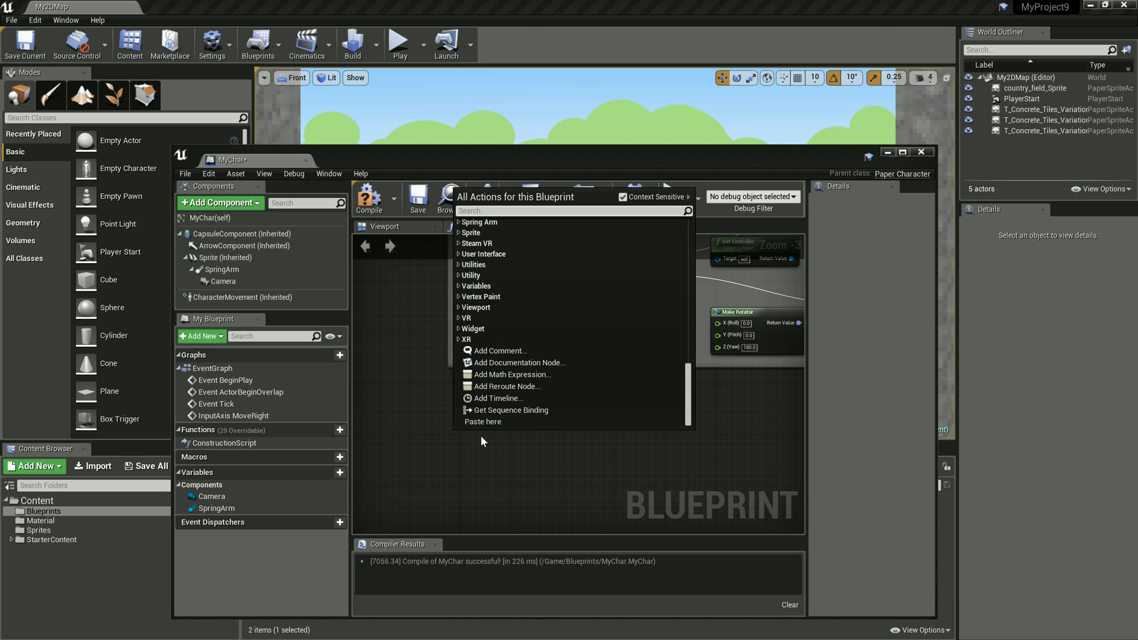
pyautogui.click(533, 384)
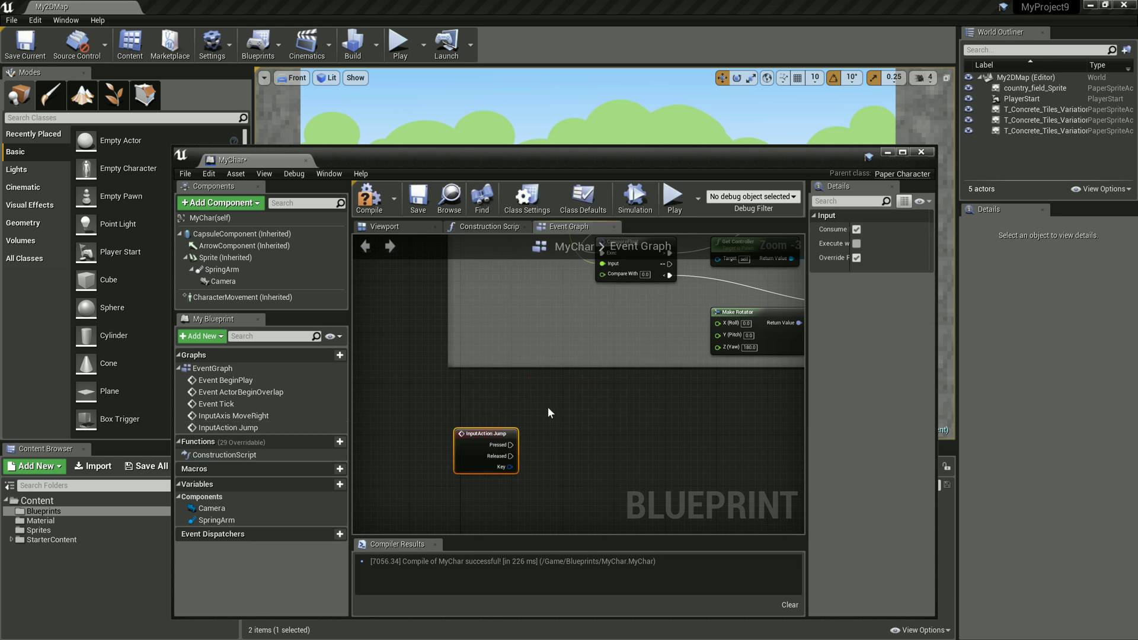
pyautogui.scroll(2, 536, 411)
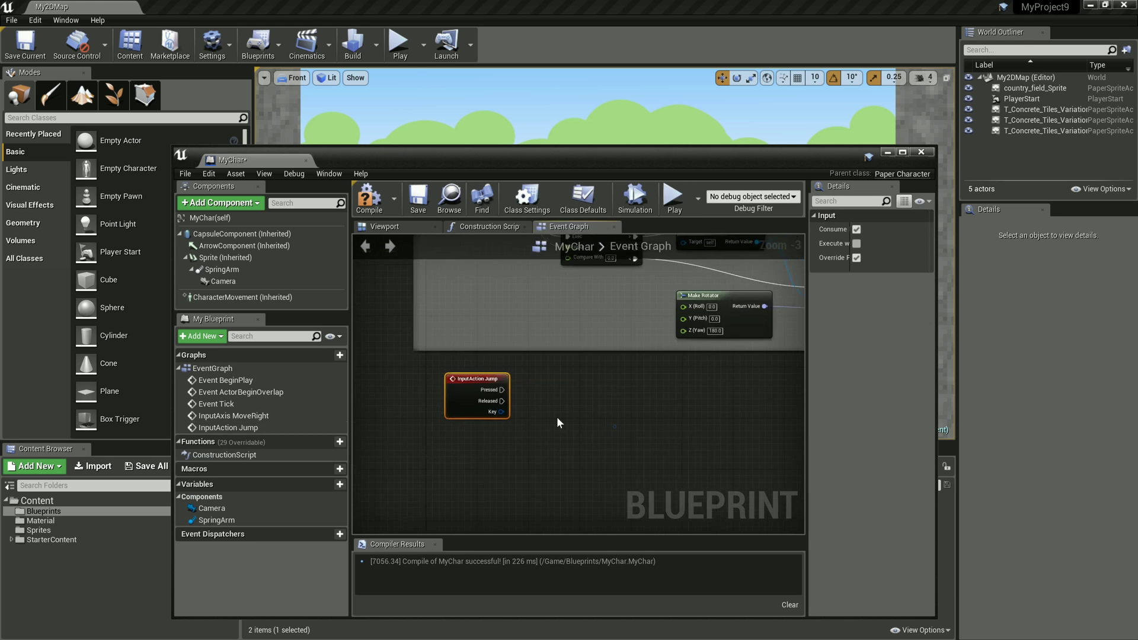
pyautogui.scroll(1, 551, 410)
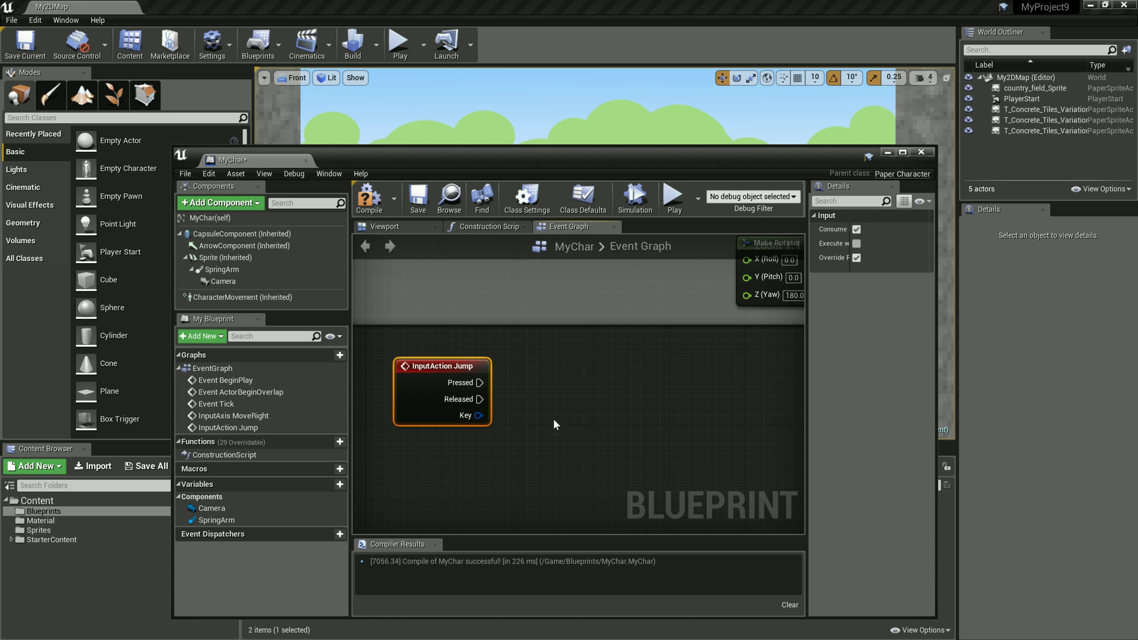
pyautogui.moveTo(553, 418); pyautogui.dragTo(539, 404, button='right')
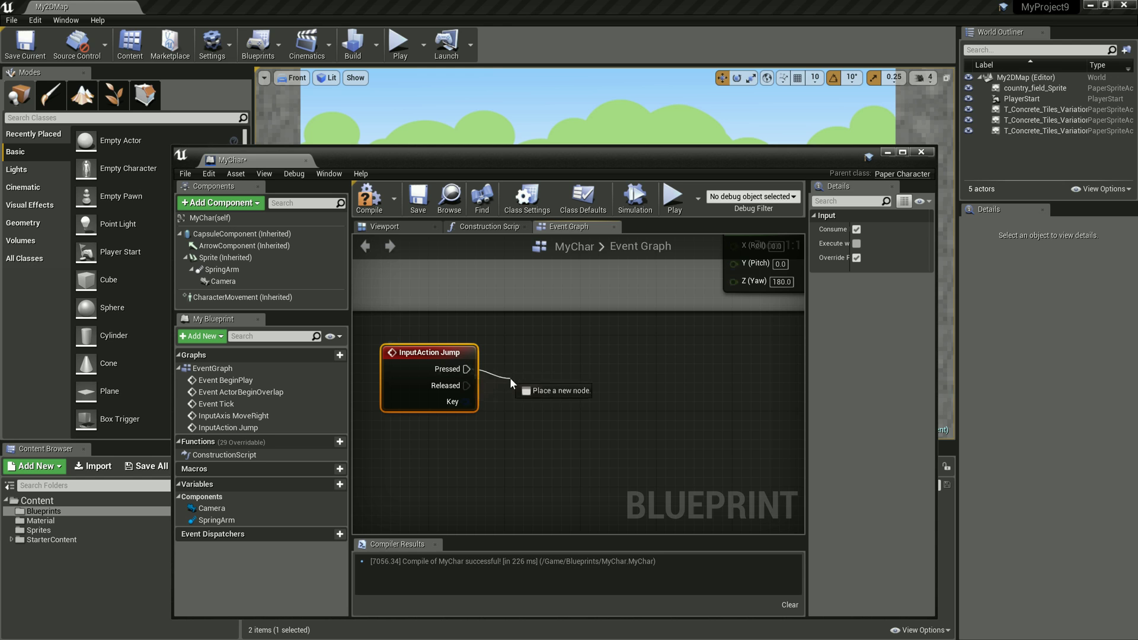
# - Call Jump from the event's Pressed output, then compile and save MyChar
pyautogui.moveTo(467, 368); pyautogui.dragTo(510, 378)
pyautogui.write('jump')
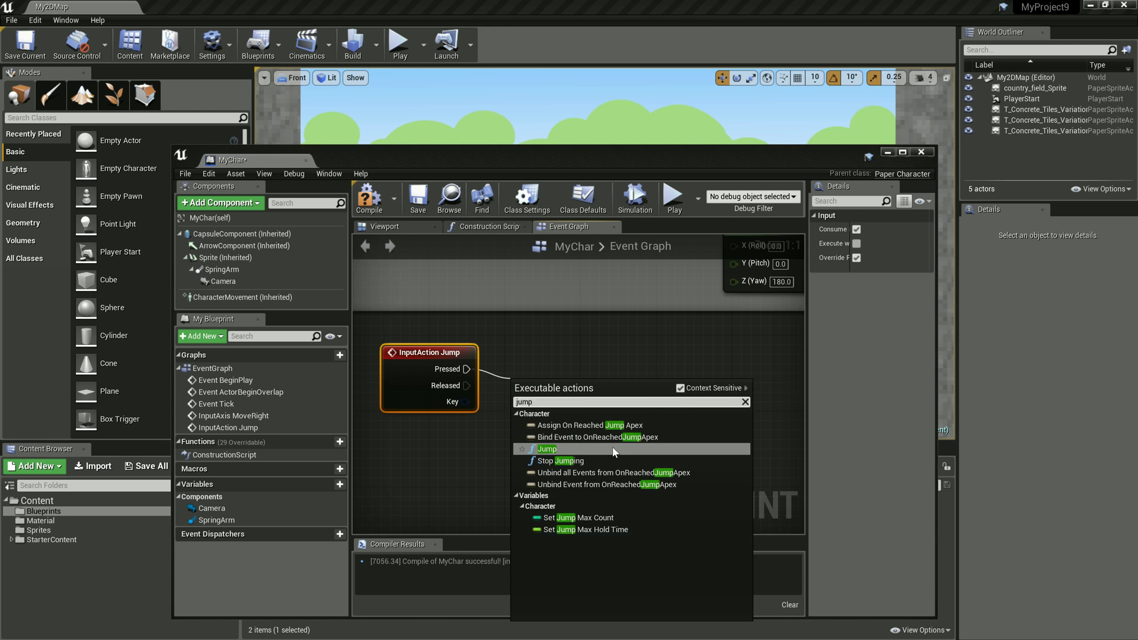
pyautogui.click(613, 450)
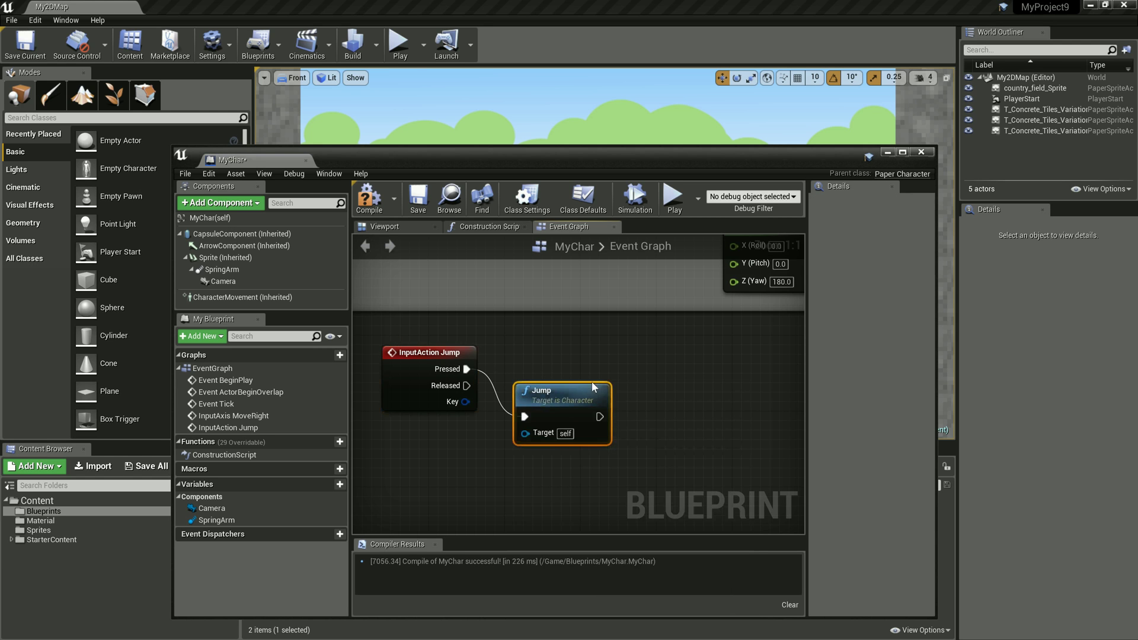
pyautogui.moveTo(592, 387); pyautogui.dragTo(593, 349)
pyautogui.click(571, 463)
pyautogui.click(418, 197)
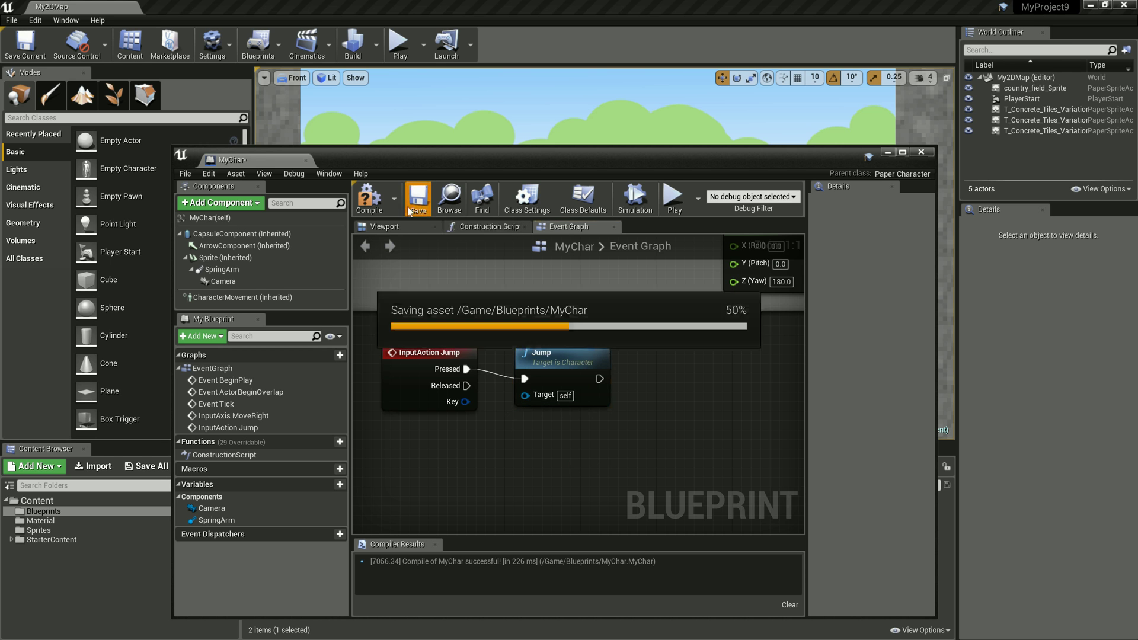
# - Run a quick Play test of the level, stop it with Esc, and restore the Blueprint window
pyautogui.moveTo(681, 158); pyautogui.dragTo(623, 447)
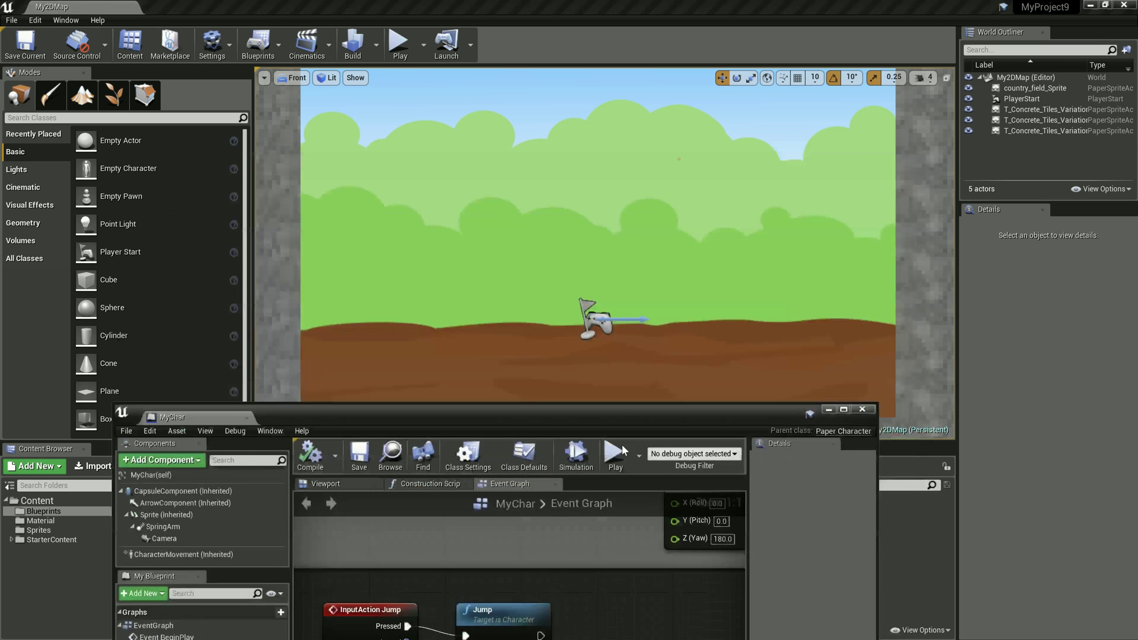
pyautogui.click(394, 45)
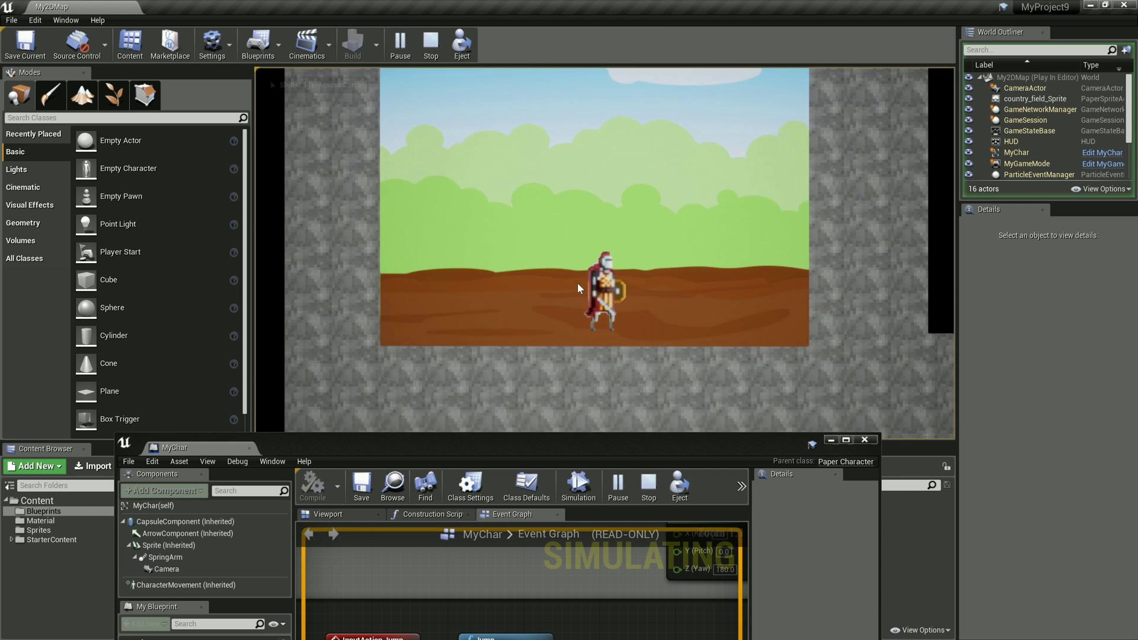
pyautogui.press('Escape')
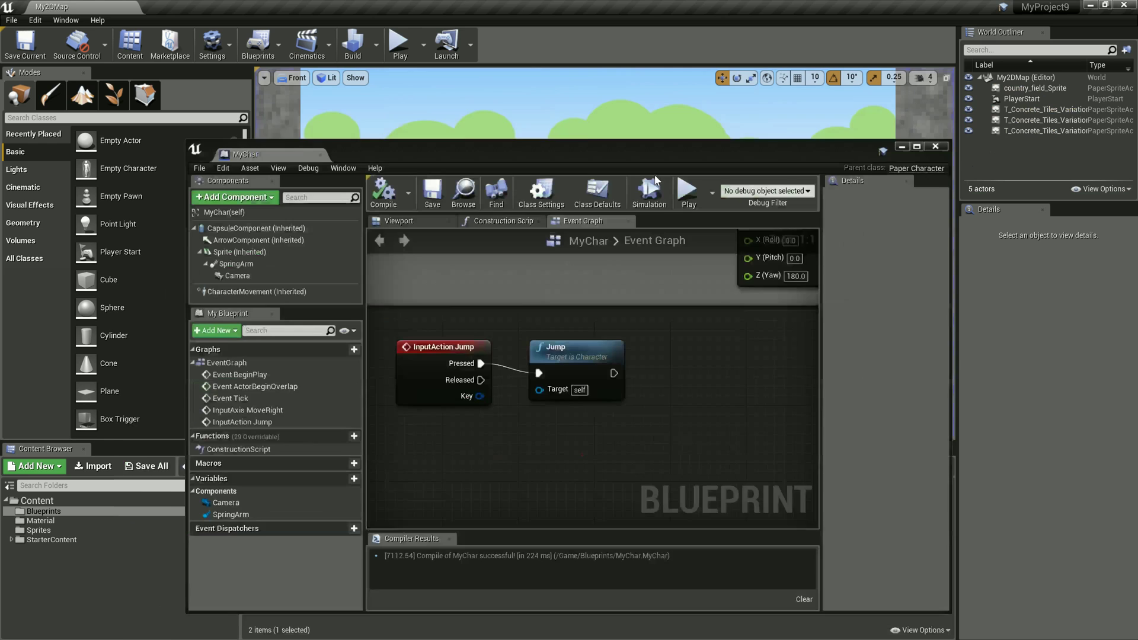
pyautogui.moveTo(582, 454); pyautogui.dragTo(646, 133)
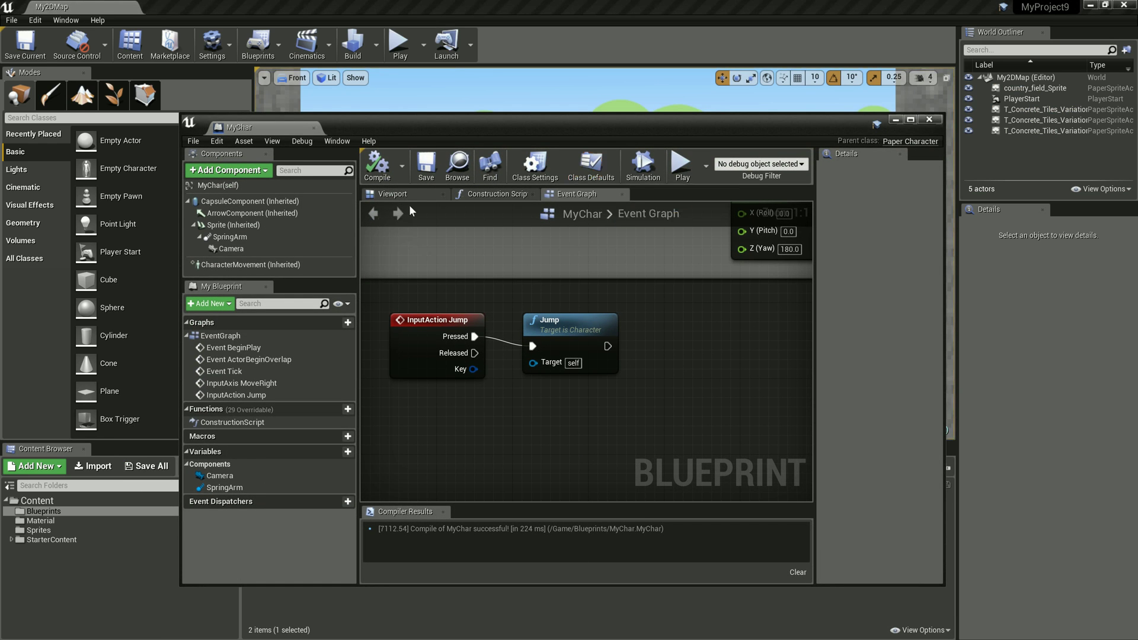
# - Review the knight's Sprite component details in the Viewport tab, then close the MyChar blueprint
pyautogui.click(396, 194)
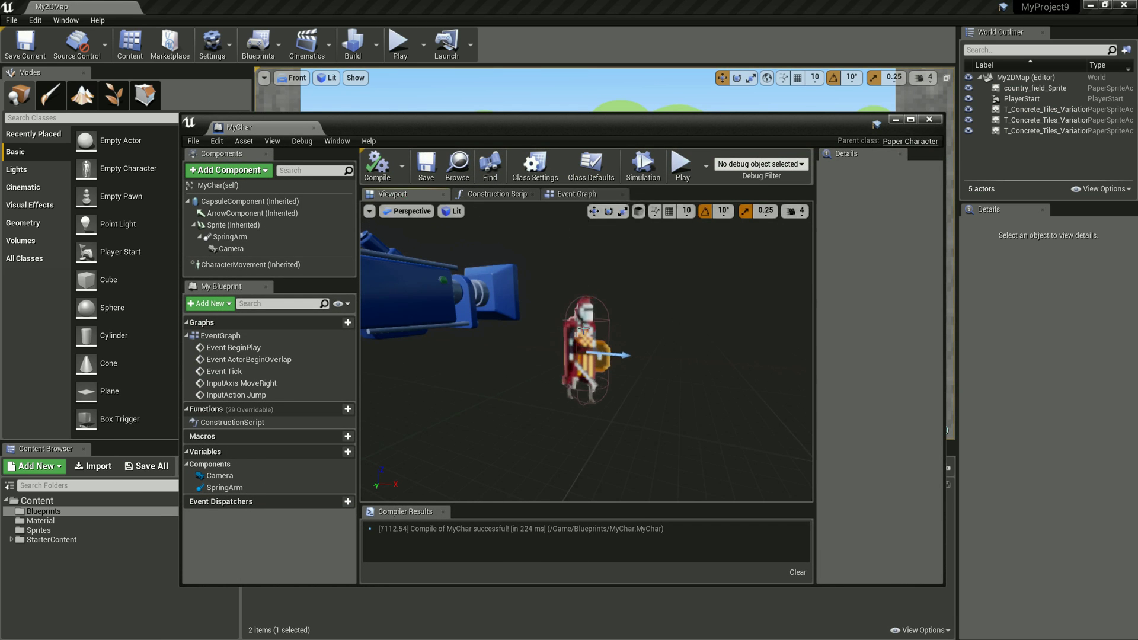
pyautogui.click(583, 344)
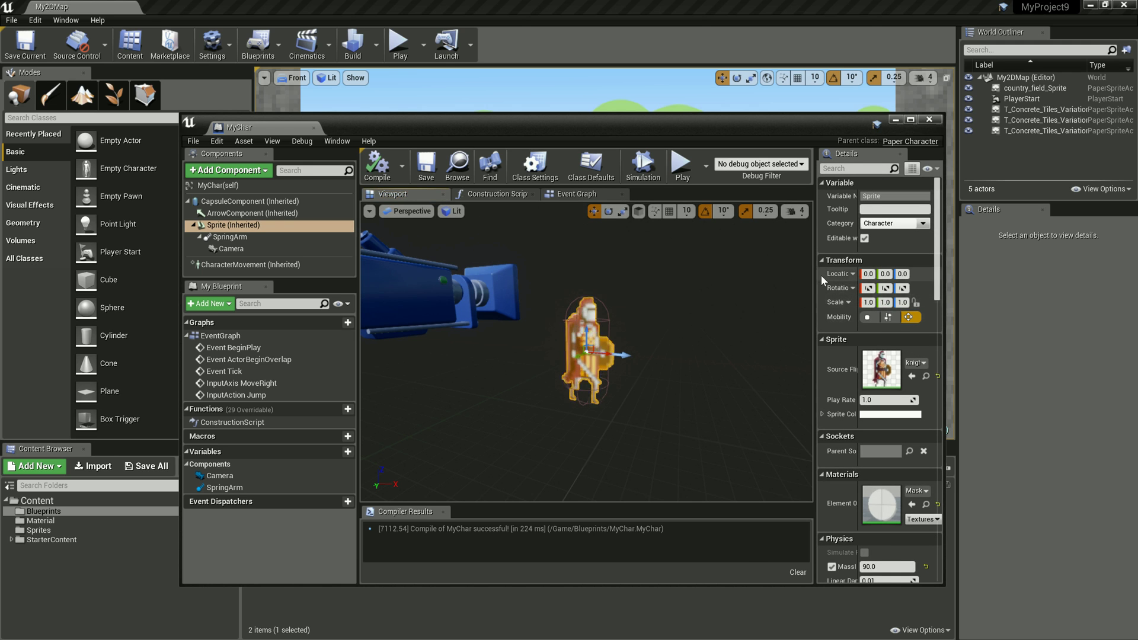
pyautogui.moveTo(817, 273); pyautogui.dragTo(692, 274)
pyautogui.scroll(-3, 860, 367)
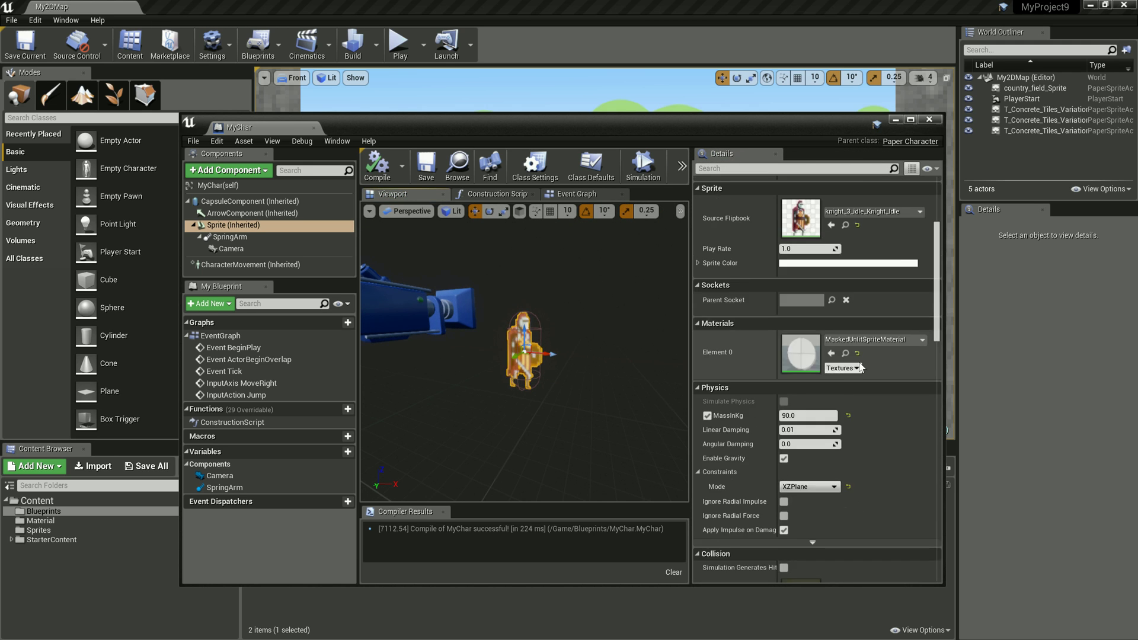
pyautogui.scroll(-5, 860, 367)
pyautogui.scroll(-5, 862, 375)
pyautogui.scroll(-5, 885, 351)
pyautogui.scroll(-5, 877, 350)
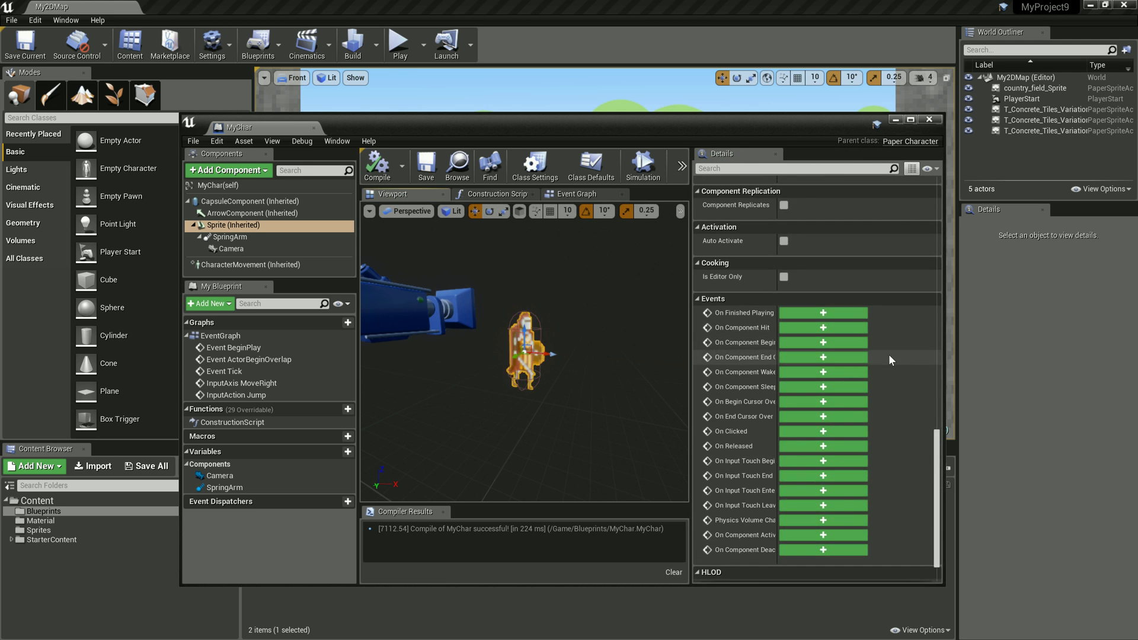
pyautogui.scroll(-2, 888, 356)
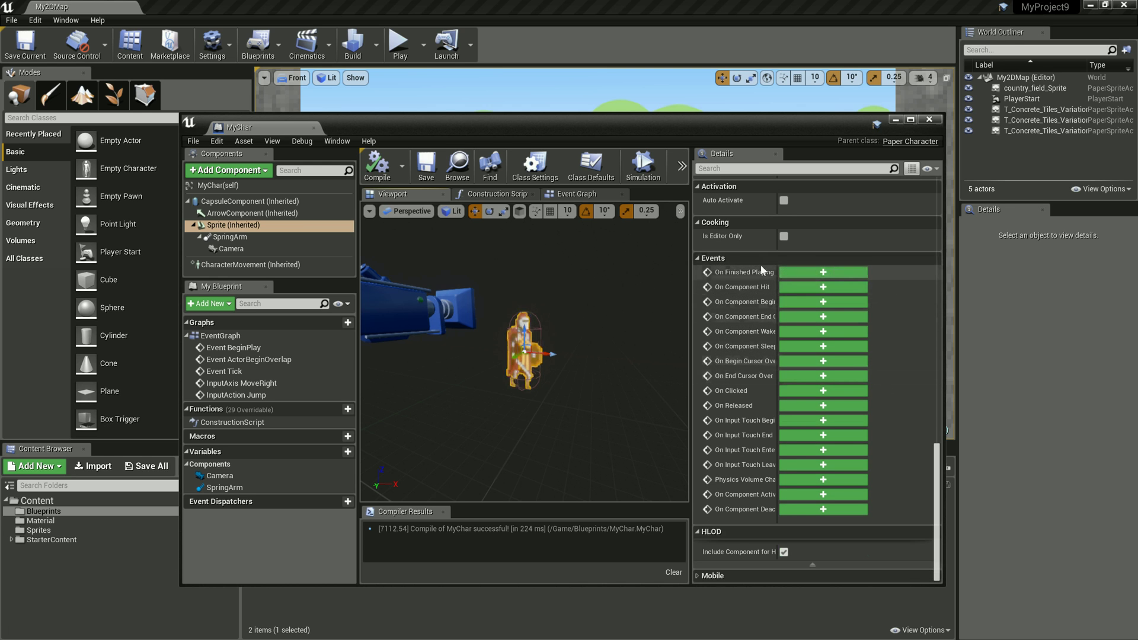
pyautogui.scroll(2, 891, 389)
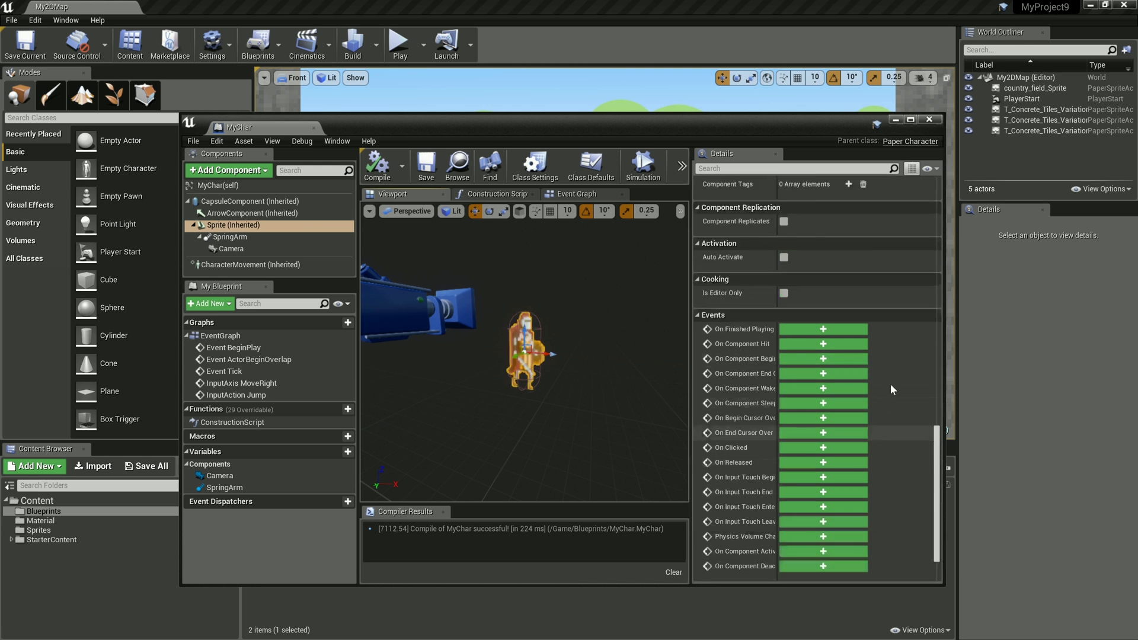
pyautogui.scroll(5, 890, 388)
pyautogui.scroll(3, 880, 382)
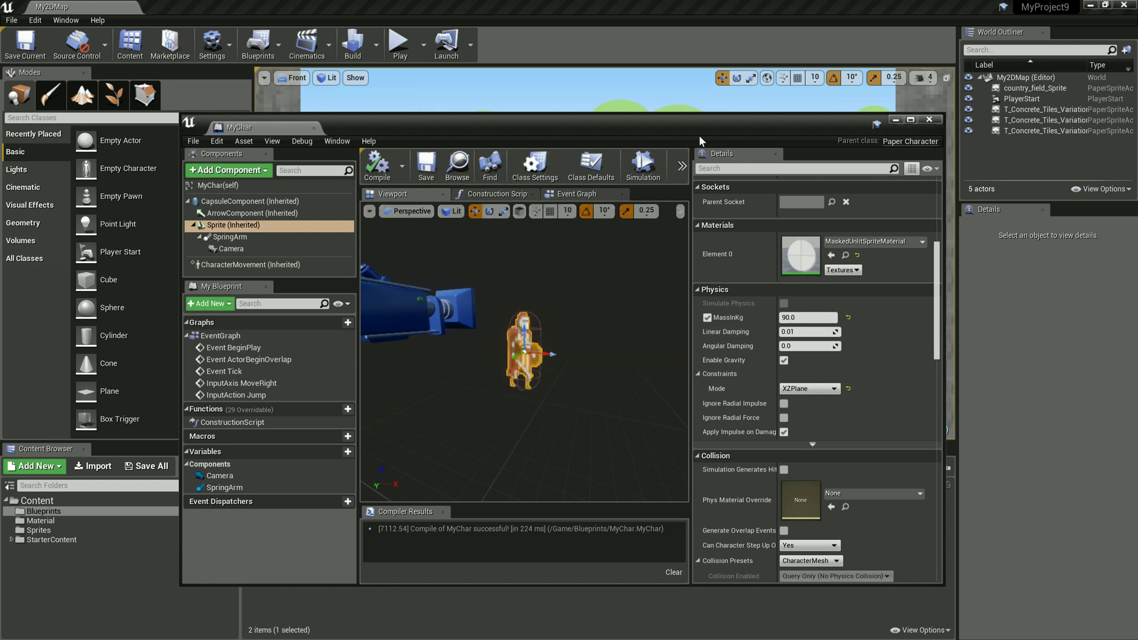
pyautogui.click(928, 119)
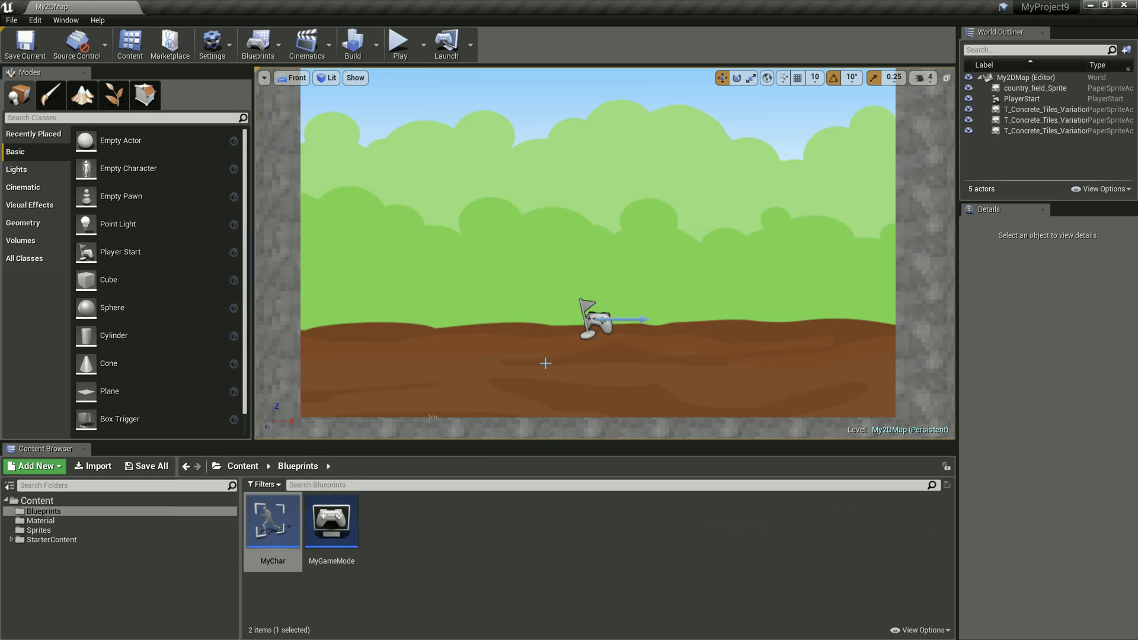
pyautogui.click(520, 532)
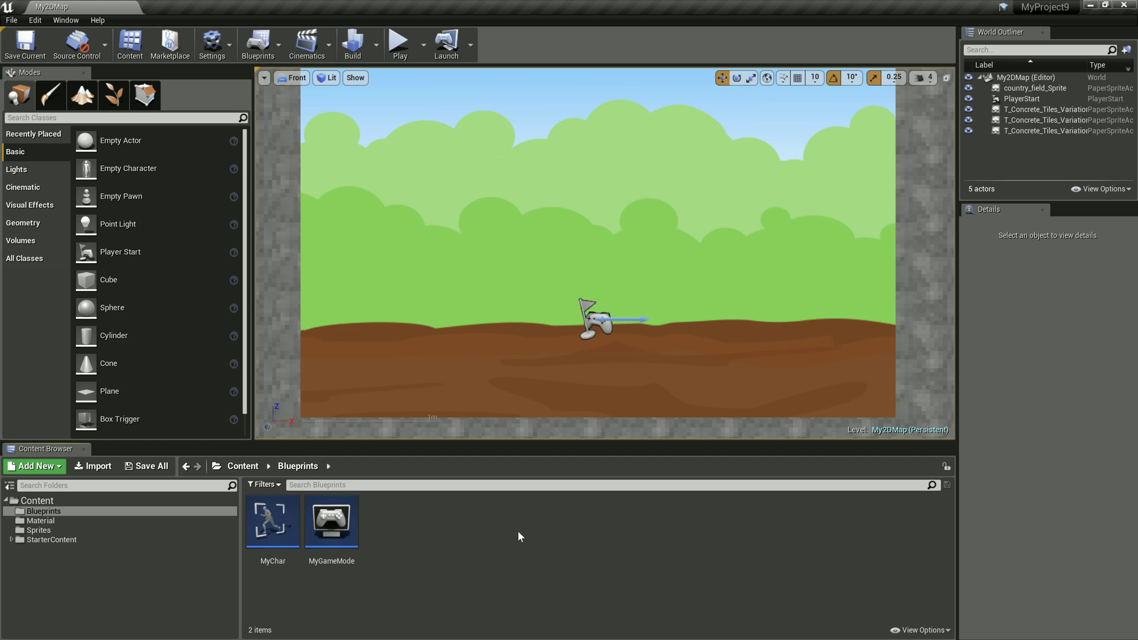